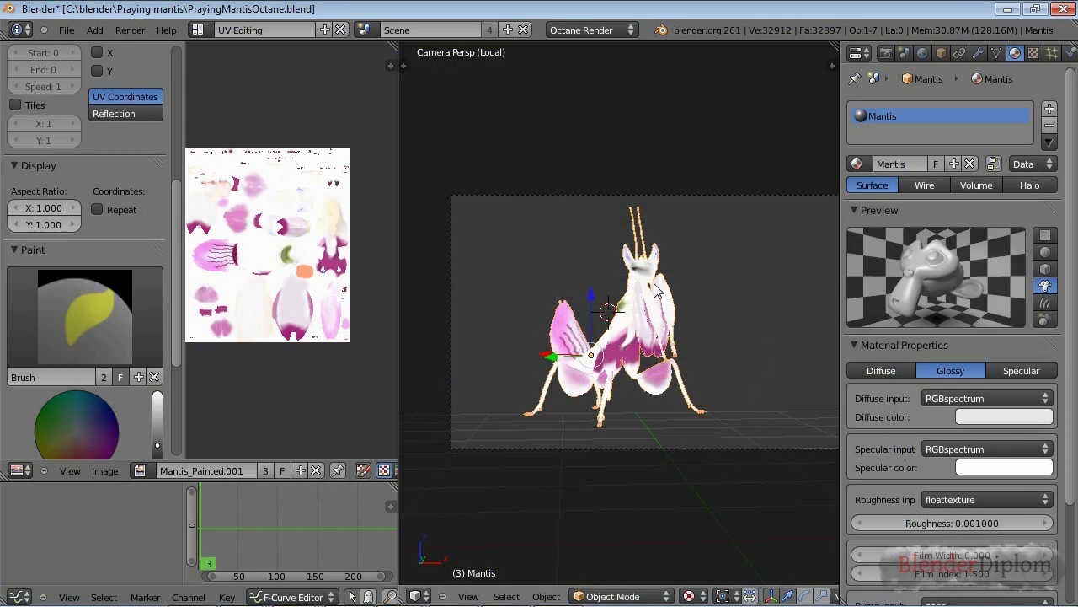
Install the Octane Render Extended add-on from C:\blender\Praying mantis\octanerender.v1.12.zip
key(ctrl+alt+u)
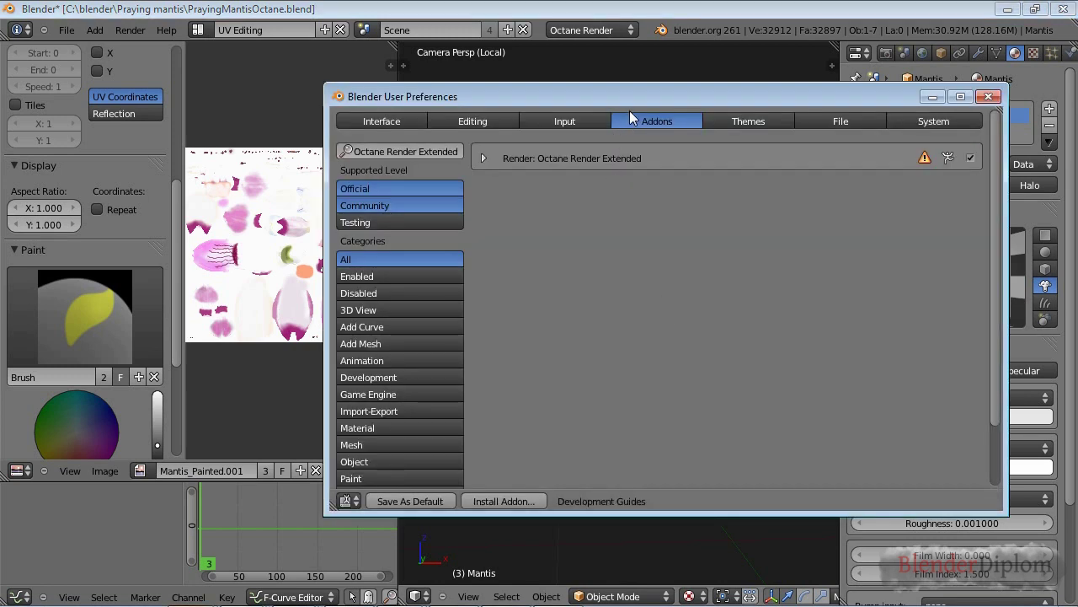
drag(633, 90, 564, 101)
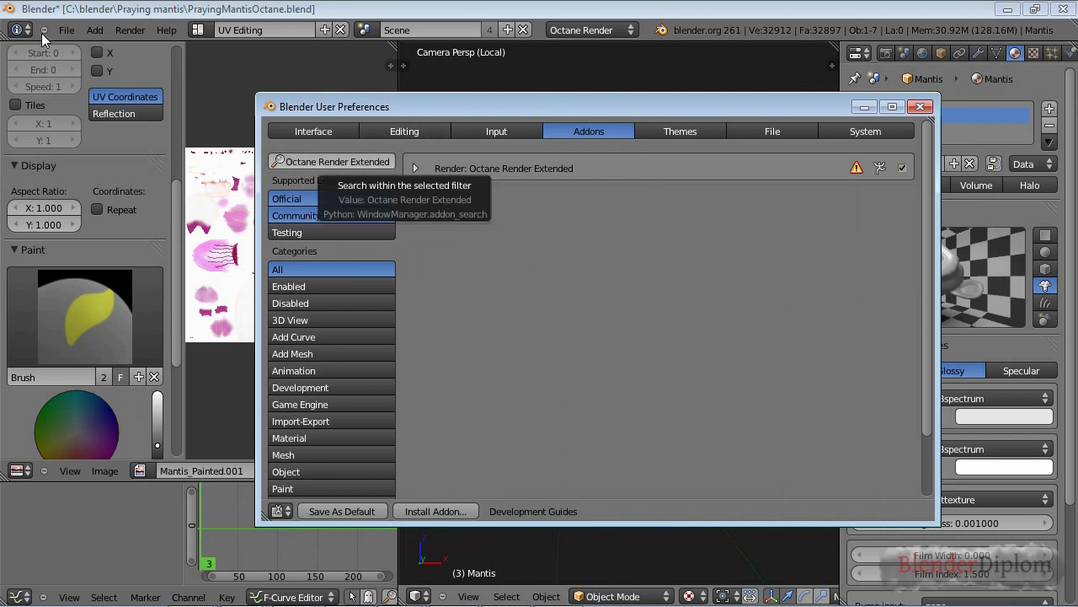
click(465, 510)
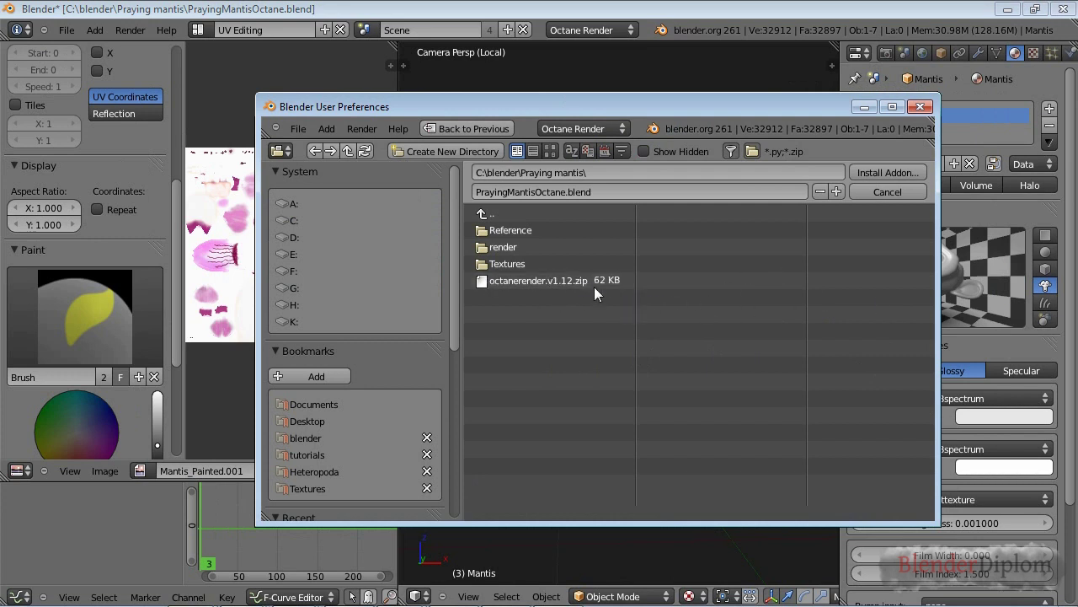
click(555, 281)
click(888, 172)
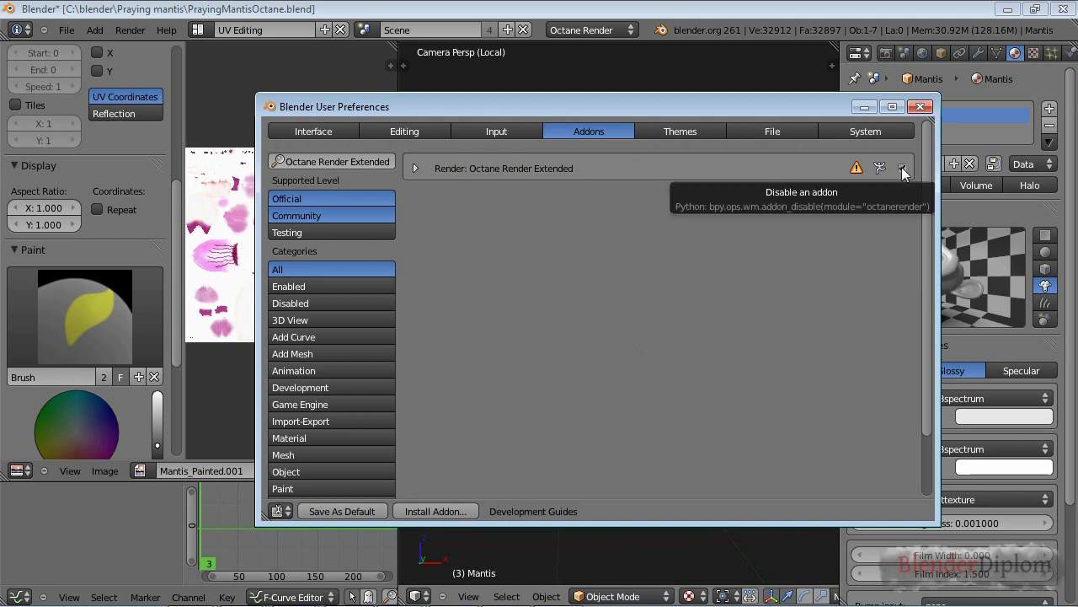
Close preferences and toggle the render engine to Blender Render and back to Octane Render
click(920, 106)
click(594, 30)
click(589, 82)
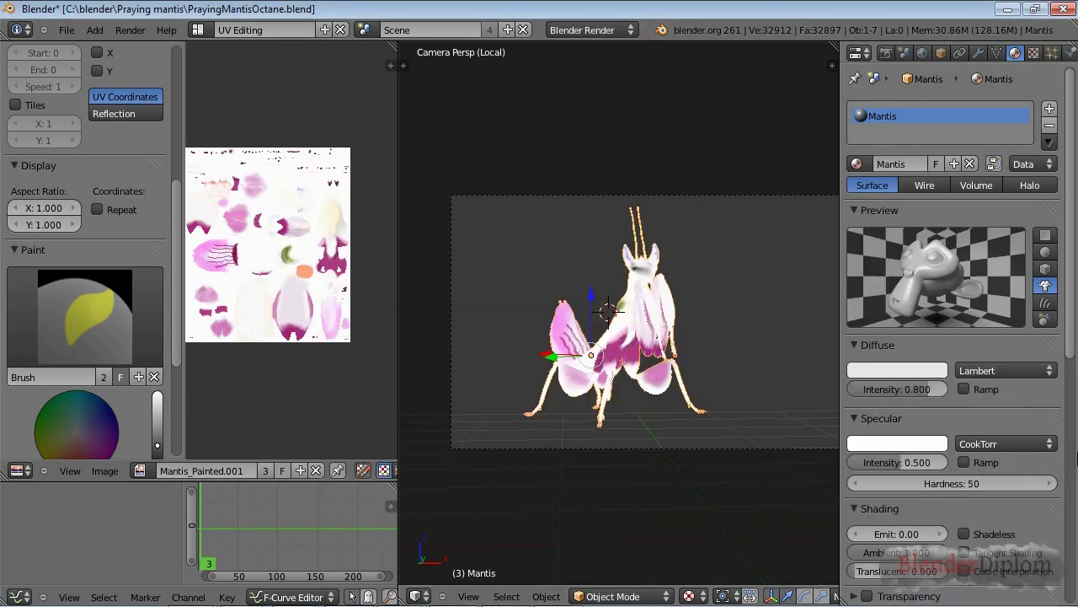
scroll(981, 361, down, 12)
scroll(981, 360, up, 12)
click(594, 30)
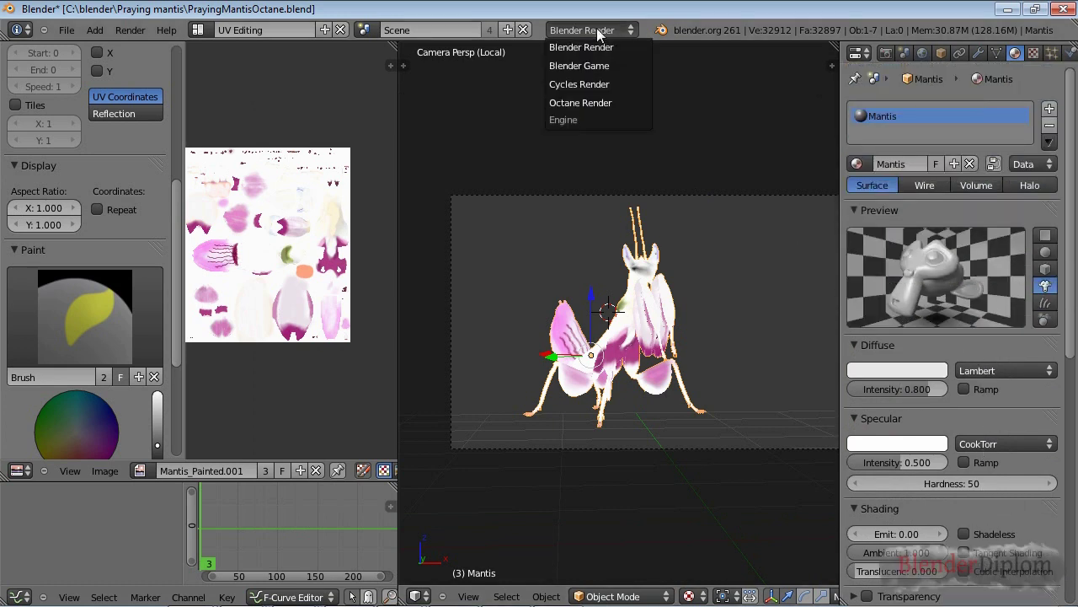
click(590, 102)
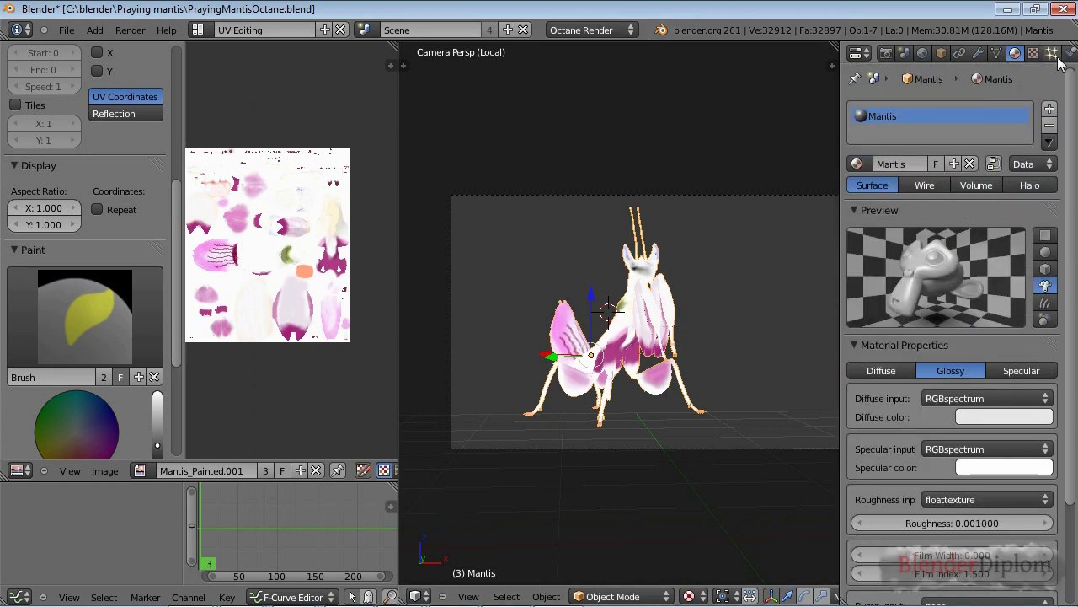
Display the Octane render settings with path C:\blender\Octane\ and Decimeters units
click(886, 53)
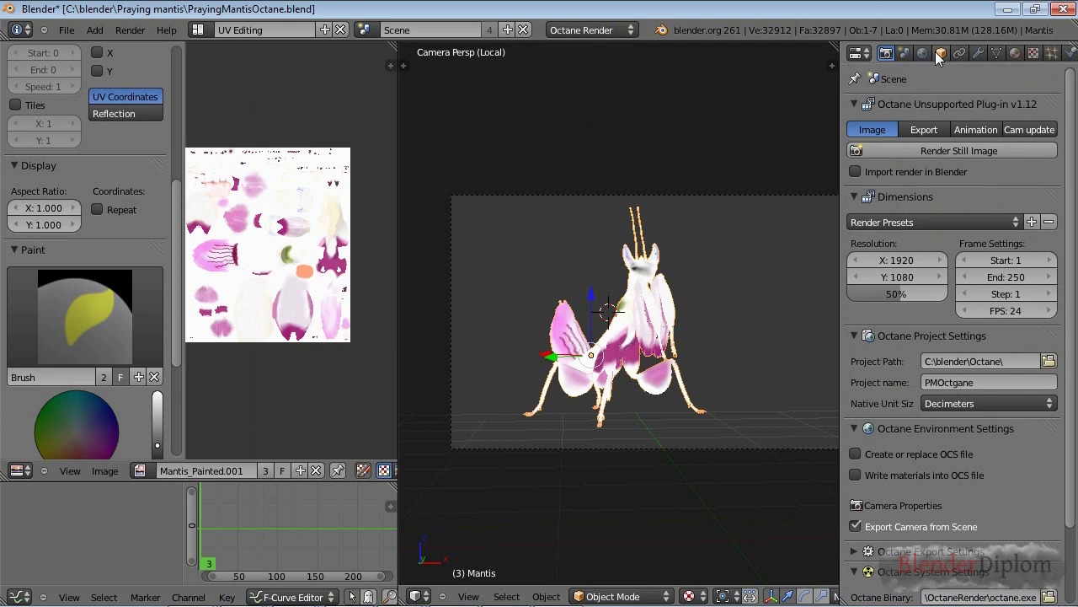
scroll(935, 209, down, 3)
scroll(935, 207, up, 3)
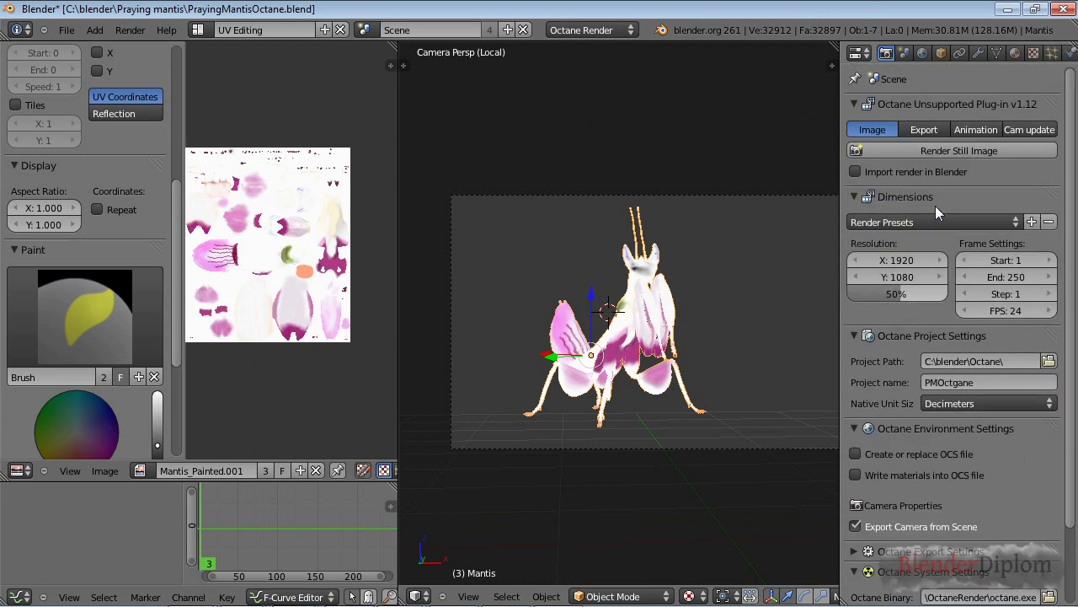
scroll(944, 295, down, 3)
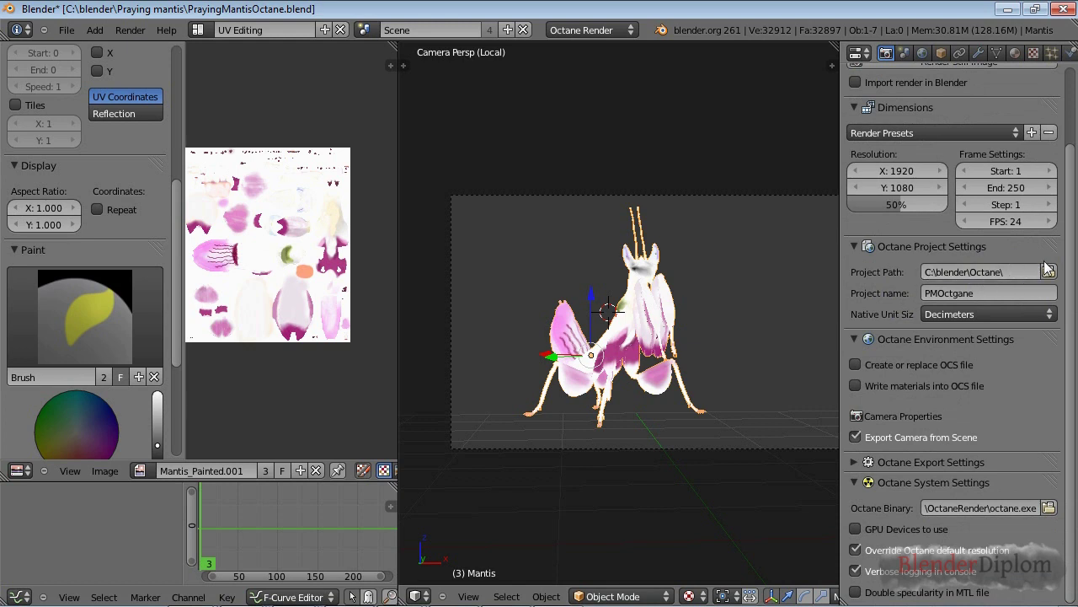
Correct the Octane project name to PMOctane by removing the stray 'g'
click(960, 292)
key(Delete)
key(Return)
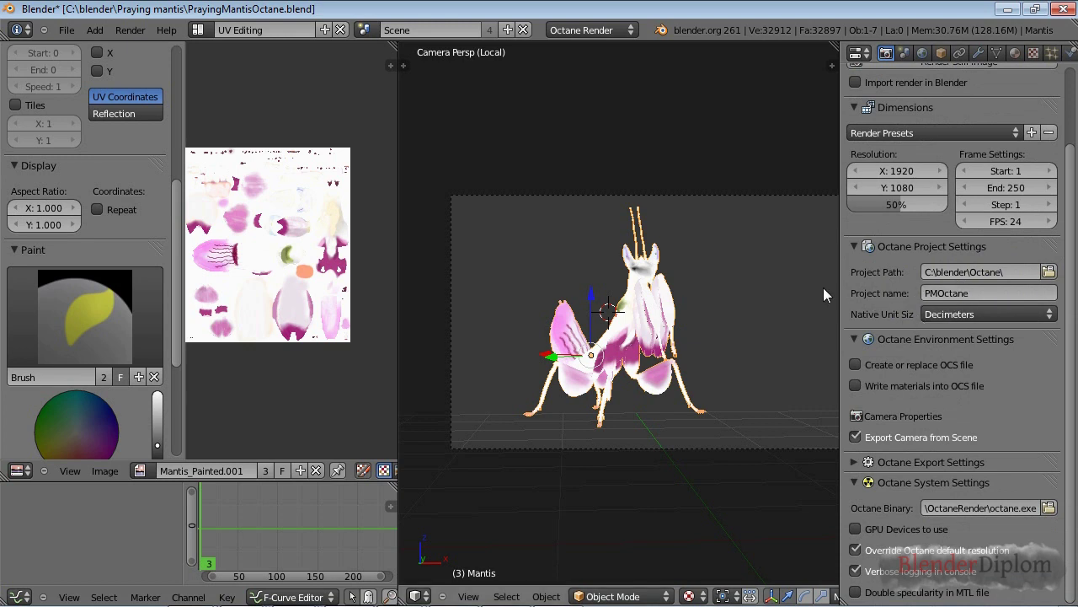
Show the mantis's transform and dimensions sidebar, keeping Native Unit Size at Decimeters
key(n)
scroll(744, 327, up, 10)
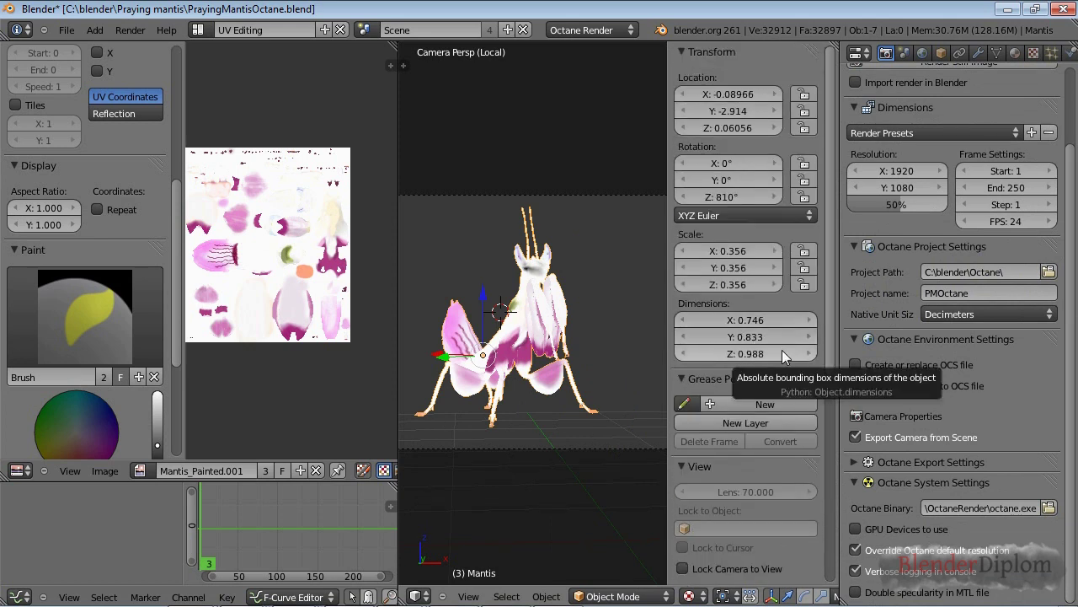
click(989, 314)
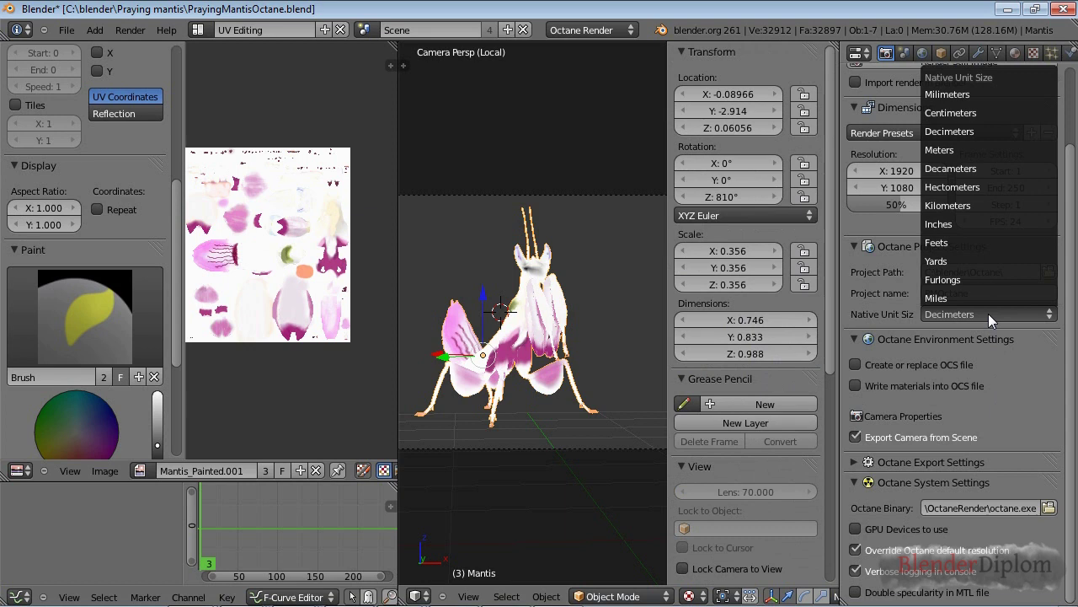
click(939, 323)
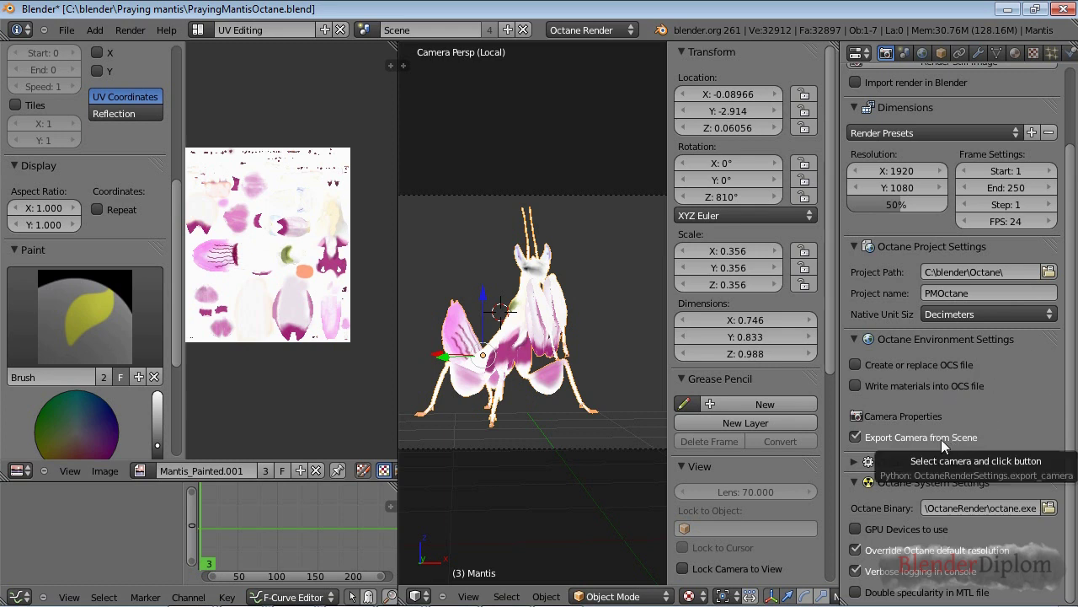
Enable Export Camera from Scene, expand Octane Export Settings, then view the Mantis modifier stack
click(856, 439)
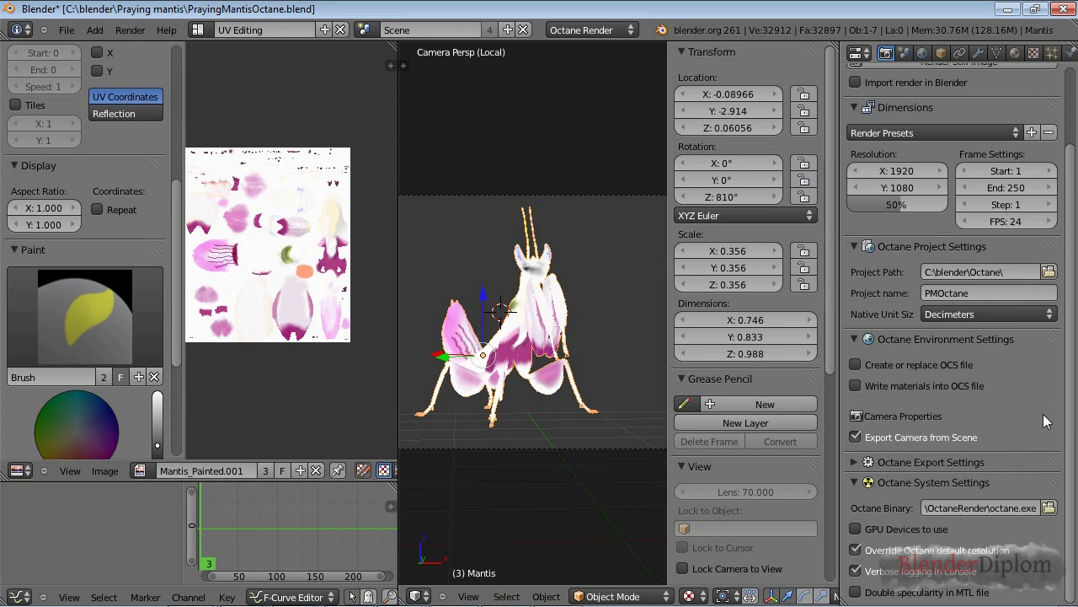
click(851, 463)
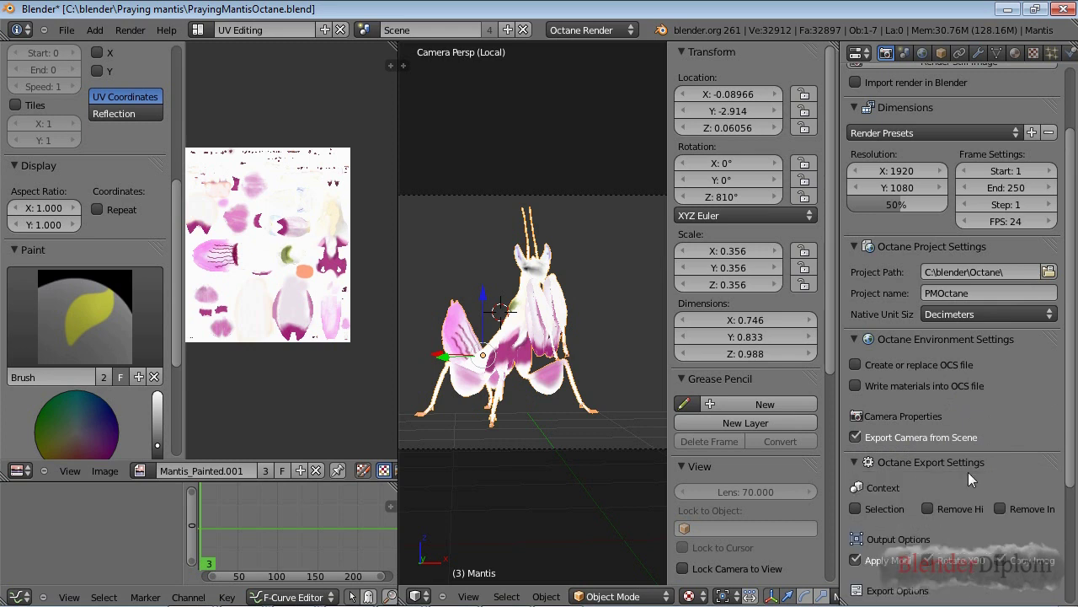
scroll(969, 472, down, 5)
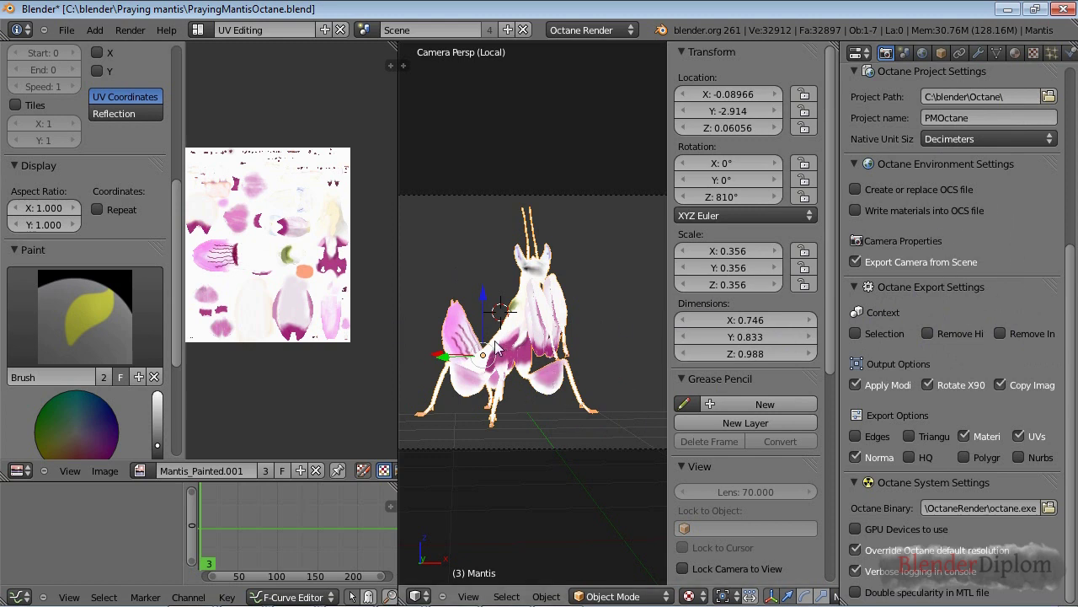
scroll(992, 372, up, 1)
scroll(897, 394, down, 1)
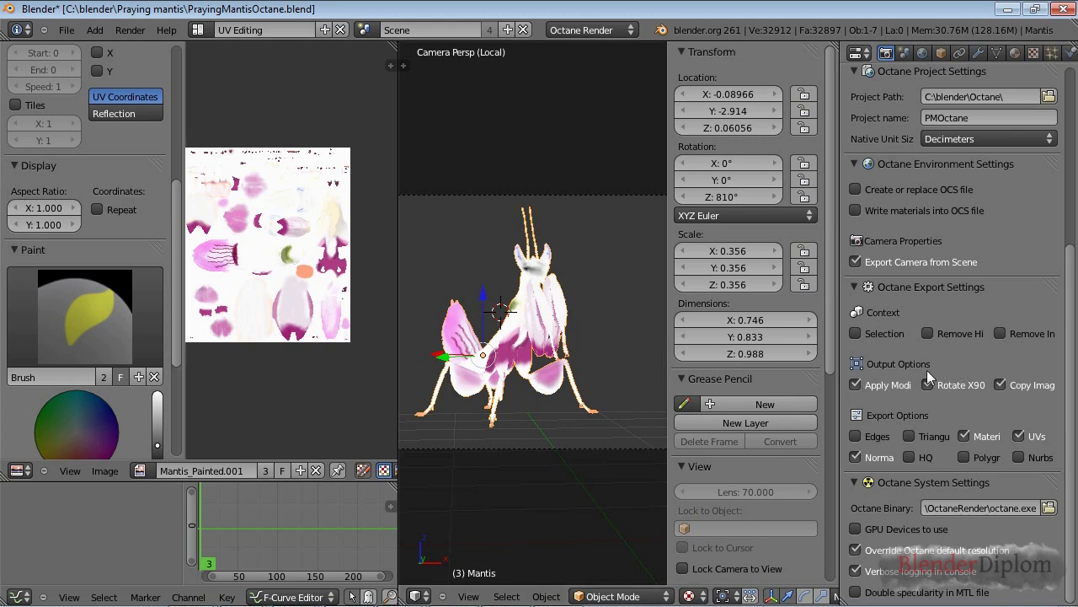
click(981, 51)
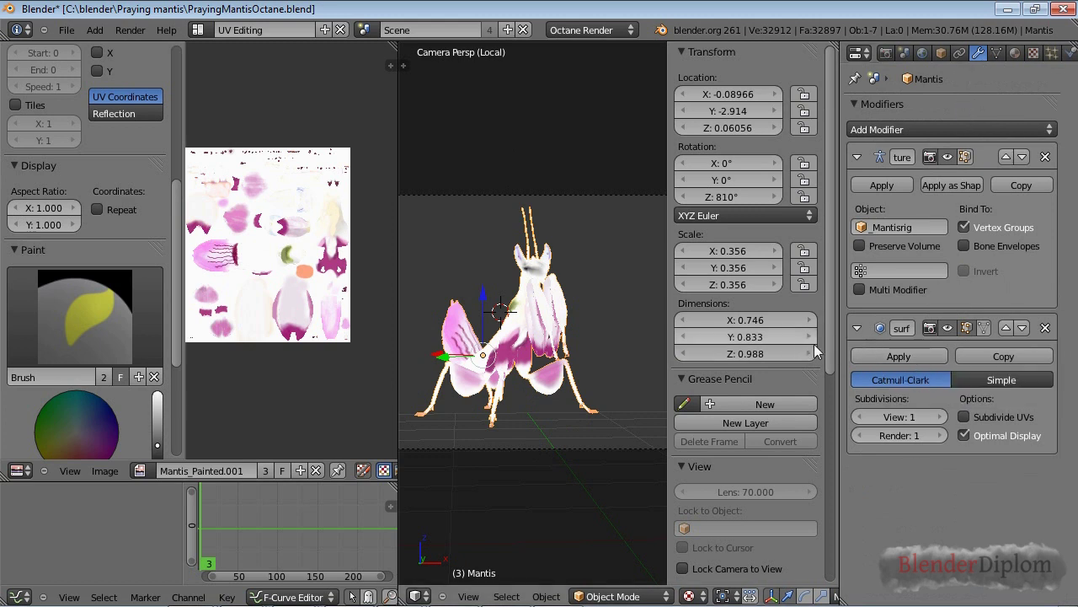
Return to the Render tab showing export options like Apply Modifiers and Rotate X90
click(886, 53)
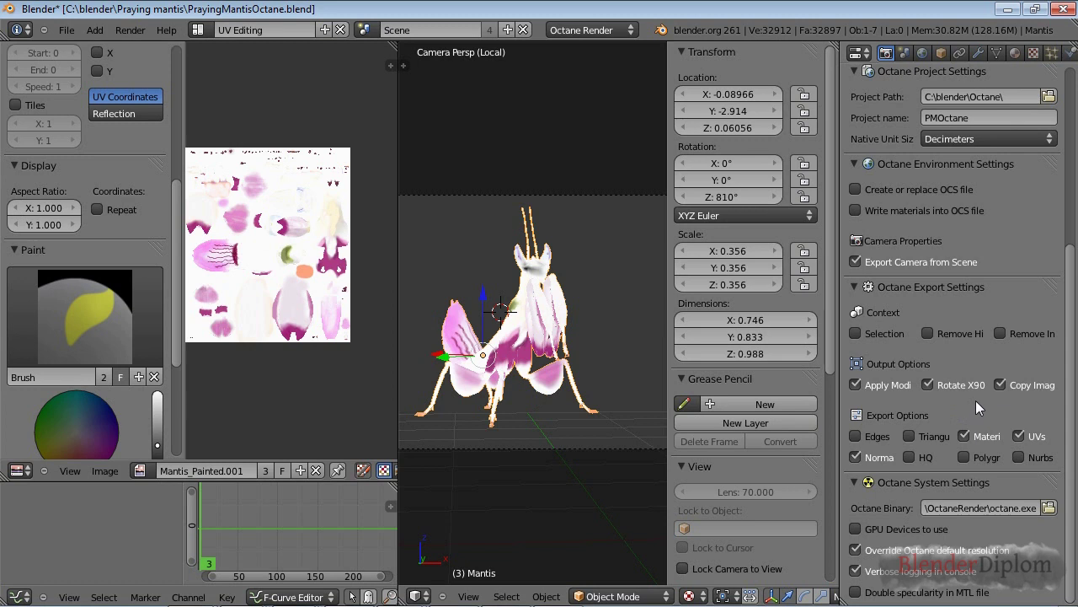
Collapse the Octane Export Settings panel and scroll the render settings back to the top
scroll(901, 343, up, 4)
scroll(877, 337, down, 3)
scroll(859, 337, up, 1)
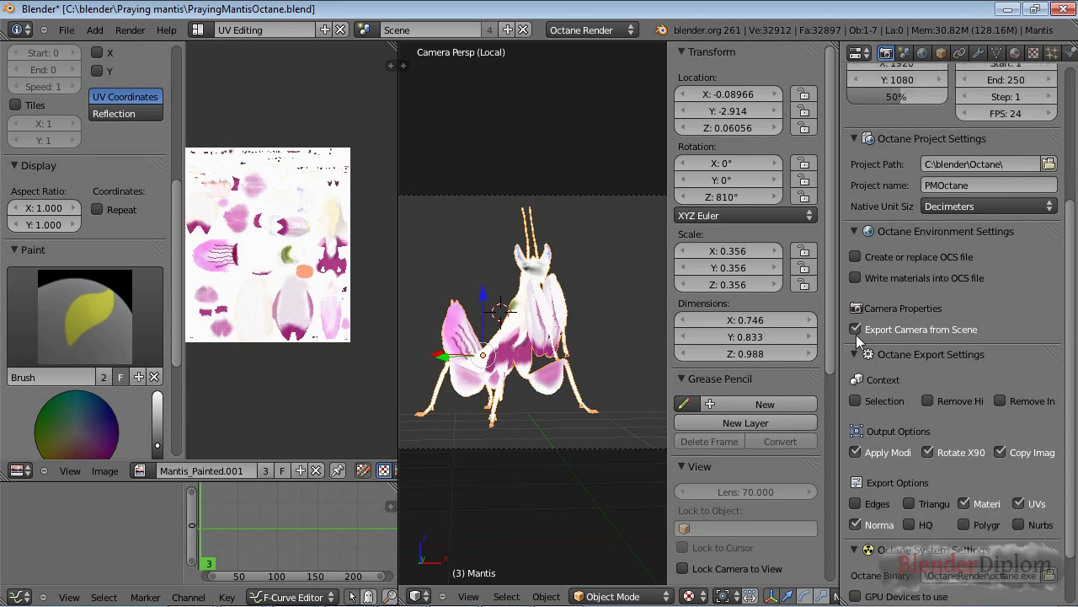
click(856, 354)
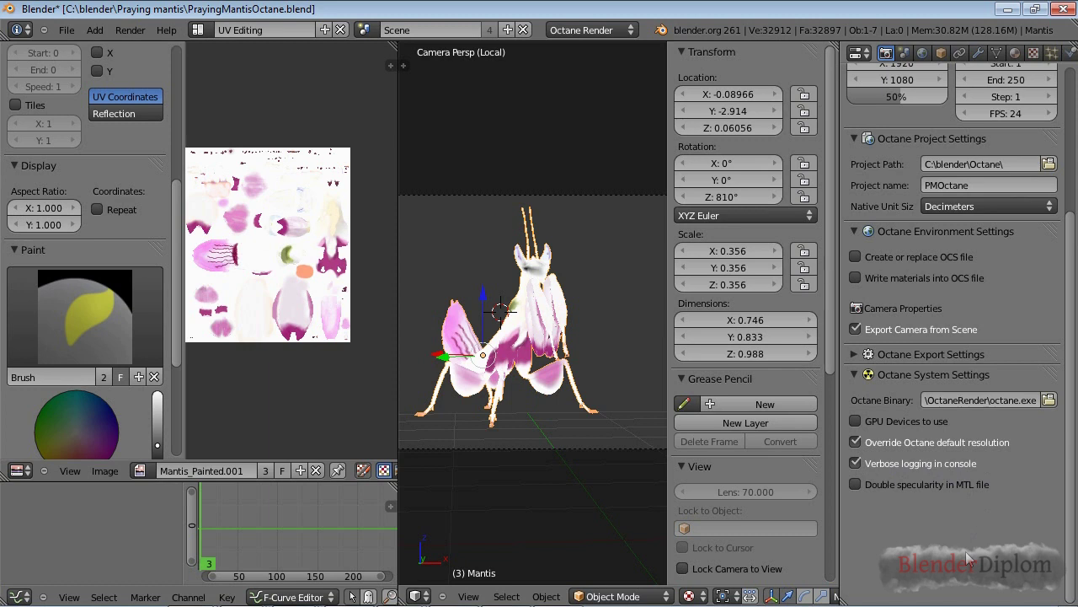
scroll(967, 558, up, 5)
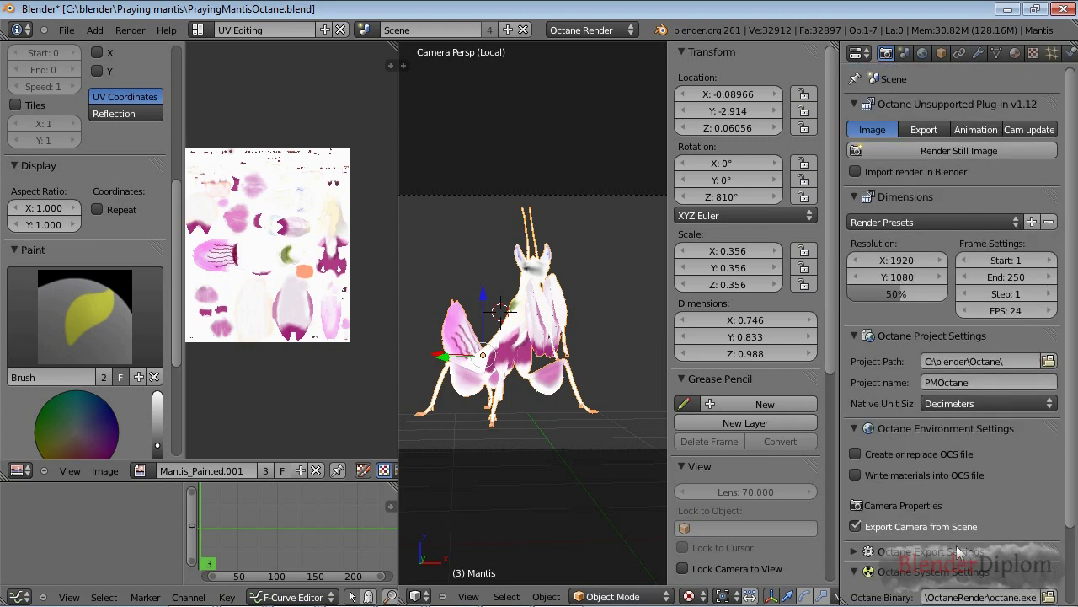
Review the World tab's Octane preview settings and enable the mesh preview kernel settings
click(921, 53)
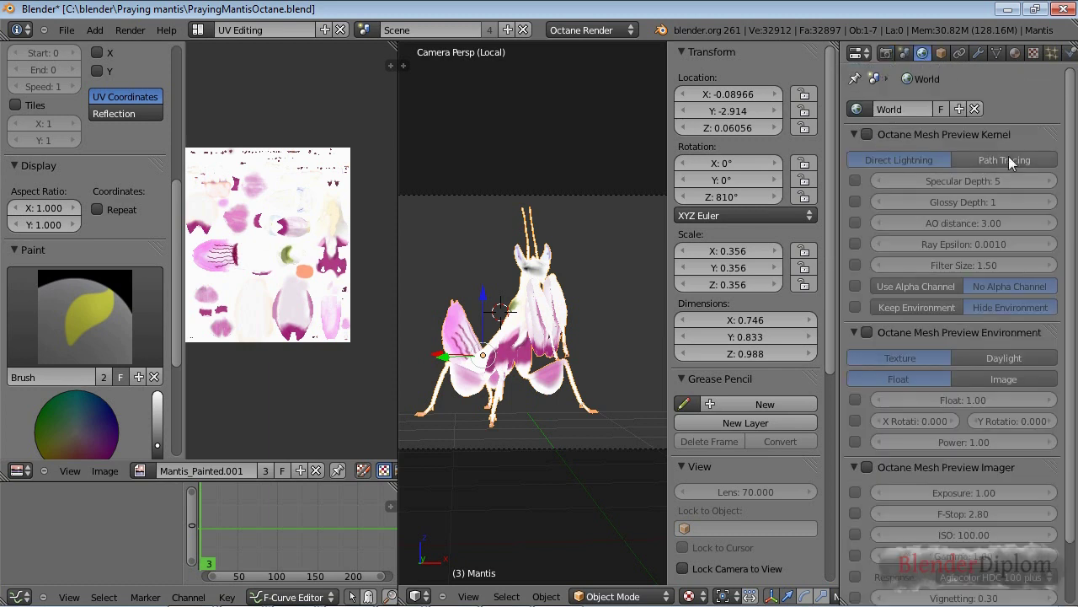
scroll(1035, 155, down, 2)
scroll(1035, 156, up, 2)
scroll(1036, 156, down, 2)
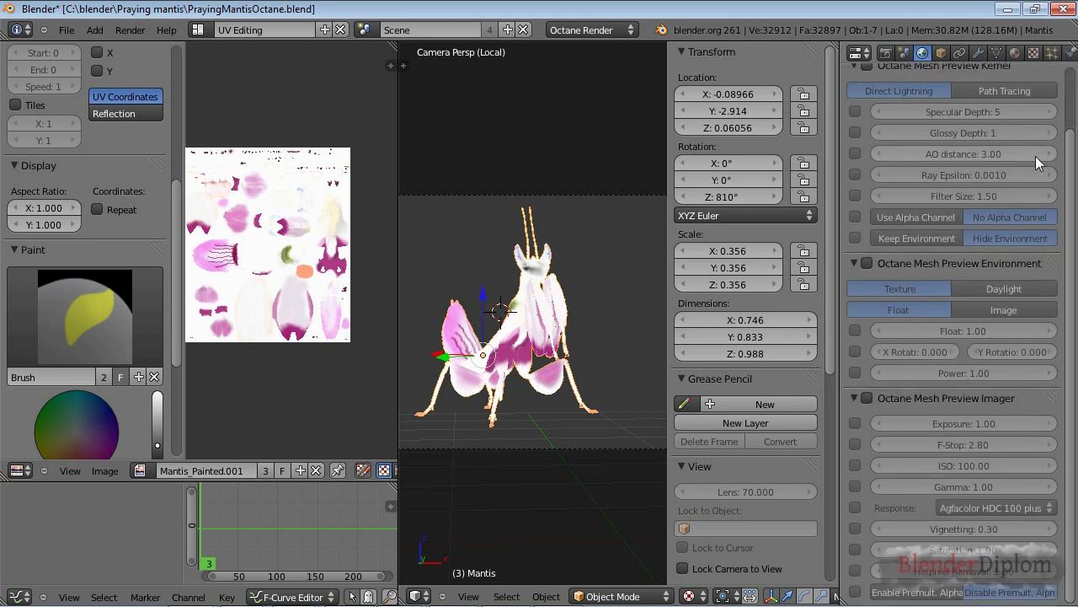
scroll(1035, 156, up, 2)
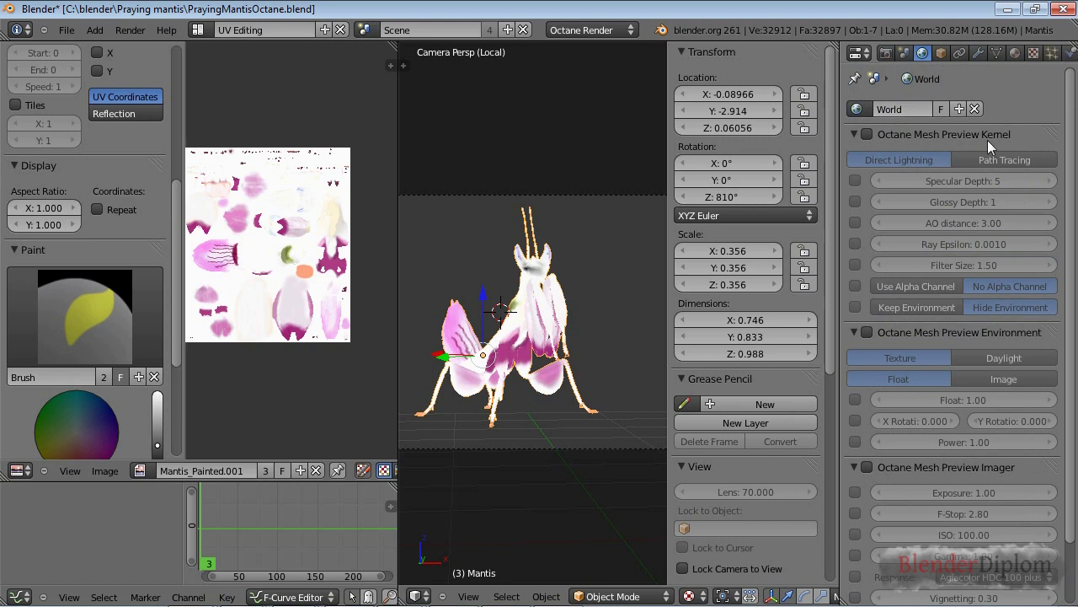
click(867, 134)
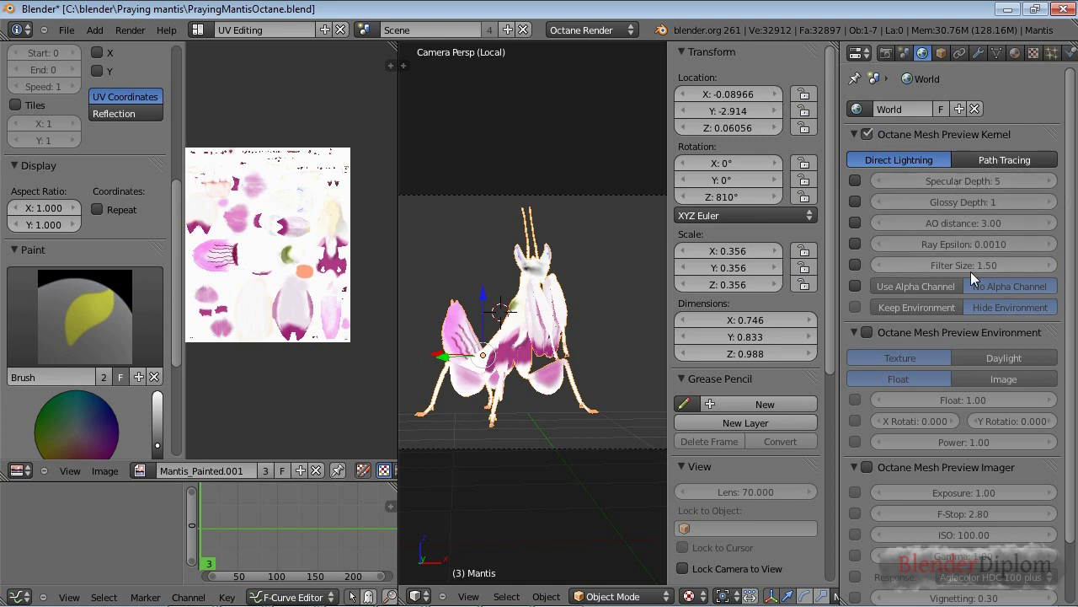
scroll(971, 269, down, 2)
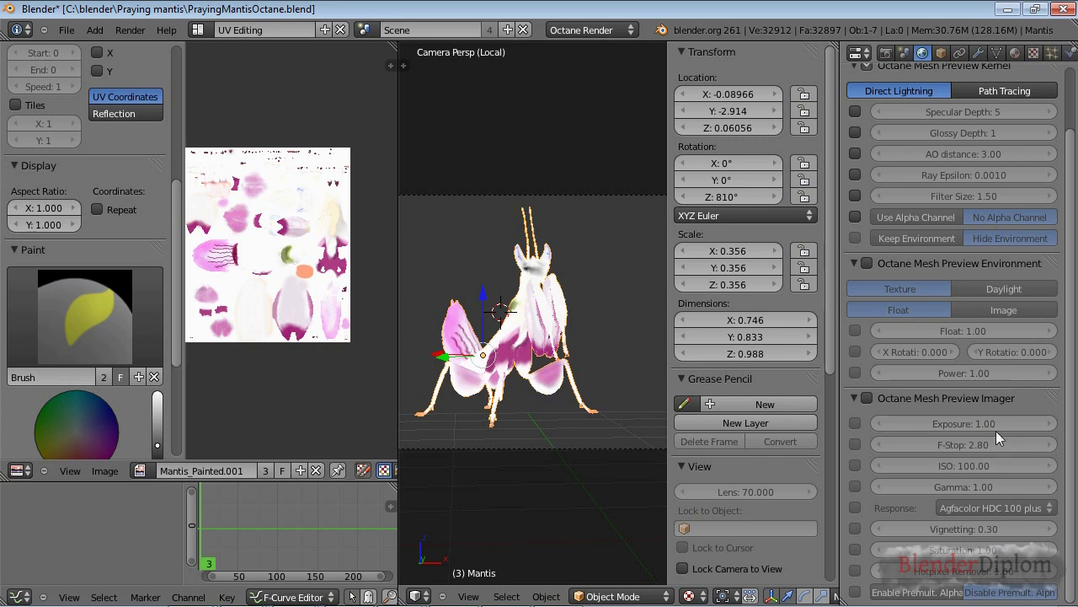
scroll(990, 444, up, 2)
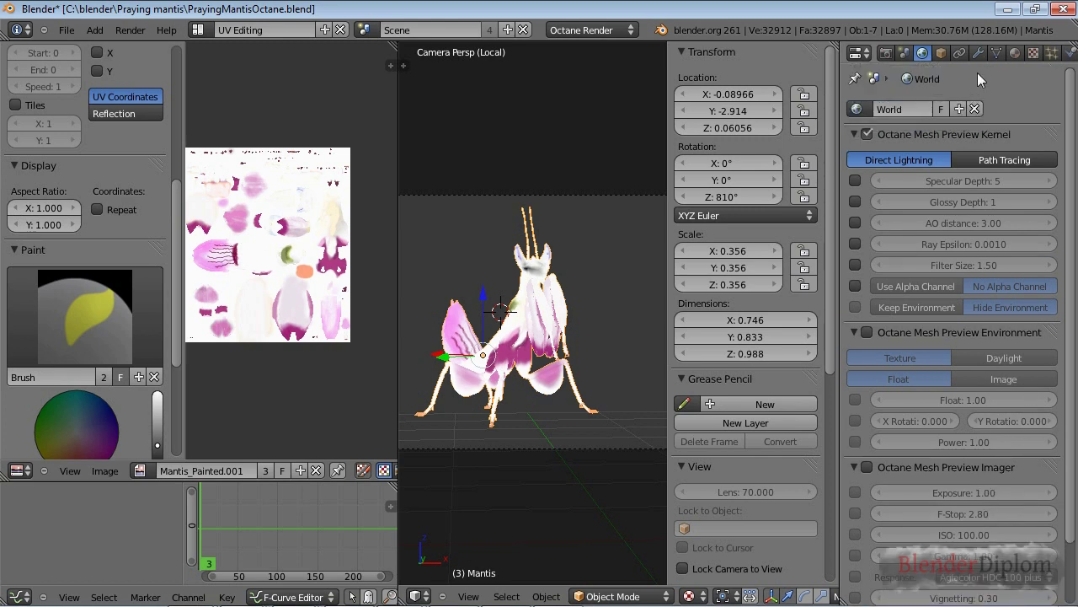
scroll(1016, 503, down, 4)
scroll(1016, 503, up, 4)
Check the mantis's texture slots, return to its material, and place the 3D cursor above it
click(1015, 52)
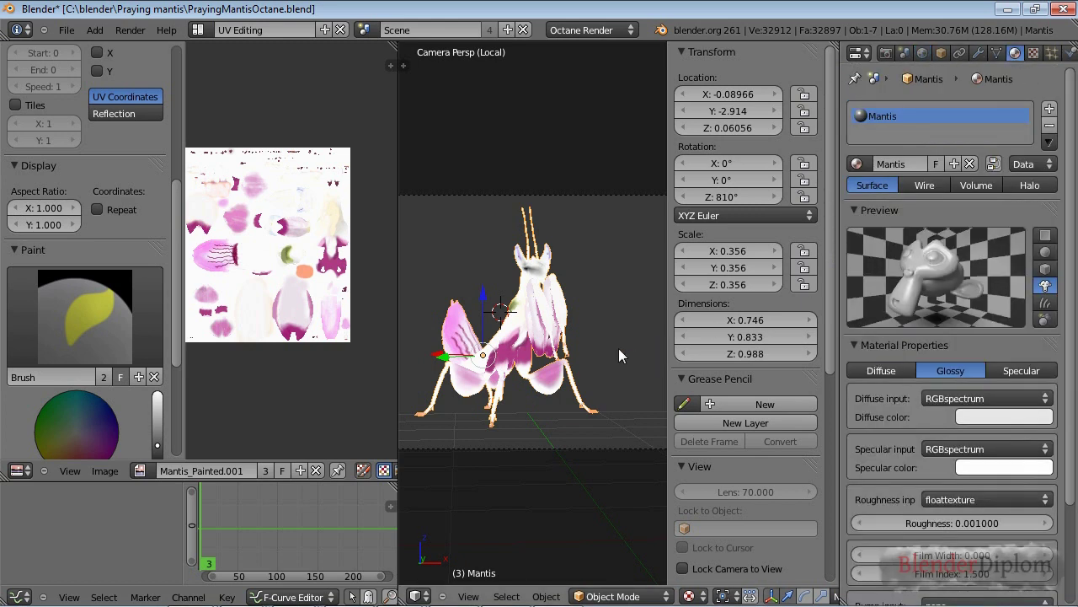
click(1033, 53)
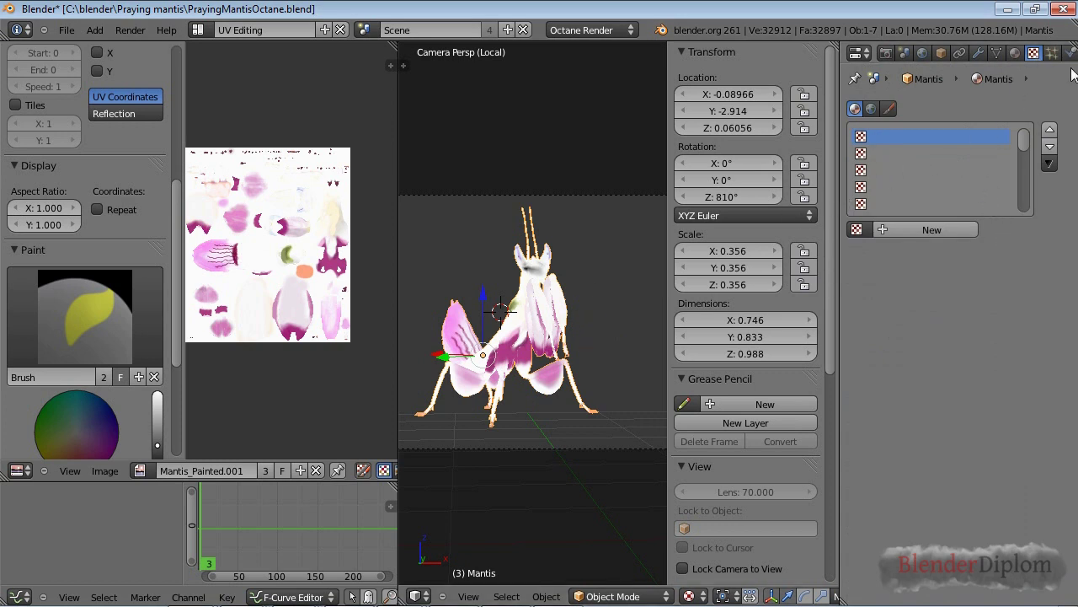
click(1017, 53)
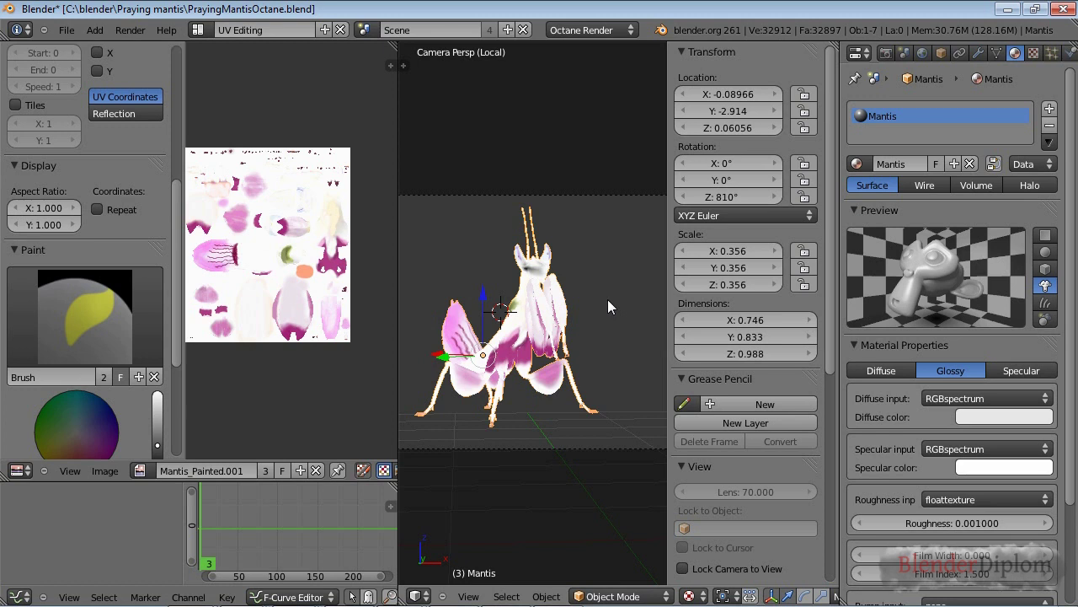
click(653, 178)
Switch the Mantis material to Specular and review its IOR 1.500 and roughness 0.001000
click(1011, 370)
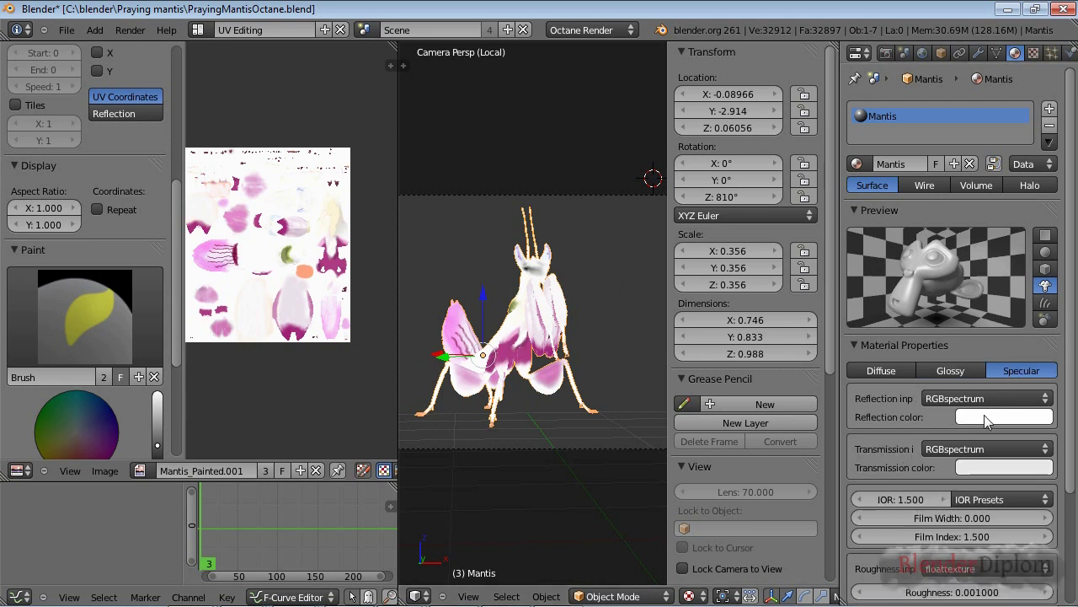
scroll(1020, 354, down, 2)
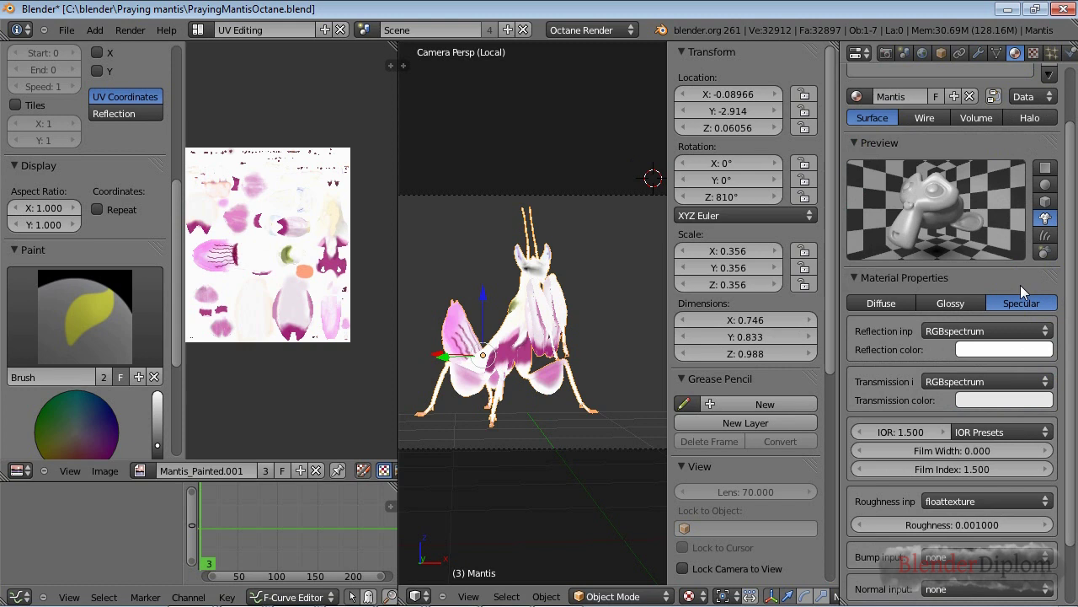
scroll(974, 328, down, 2)
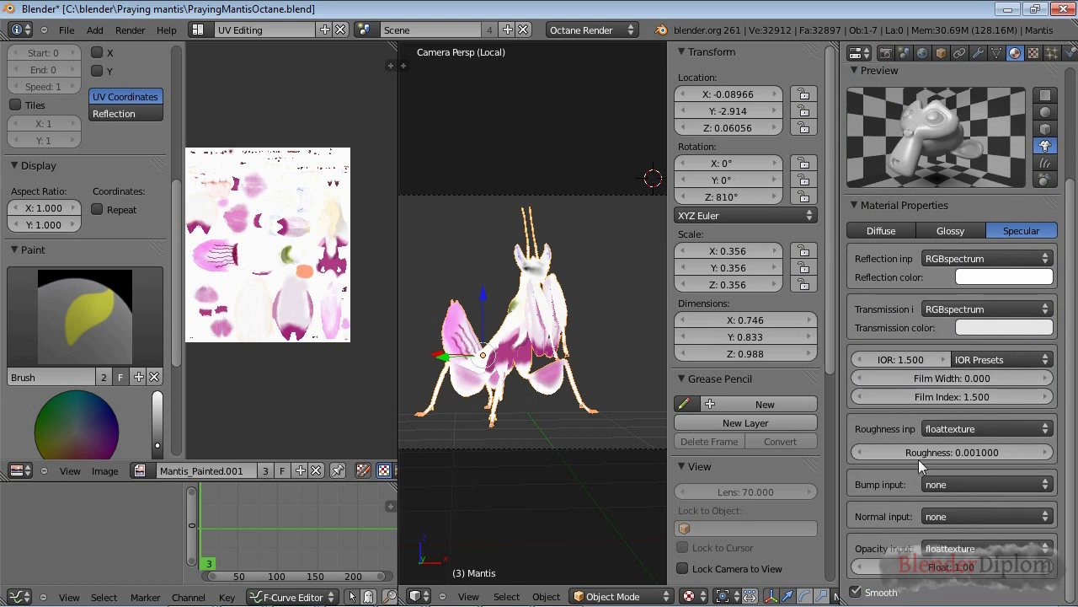
scroll(950, 499, up, 4)
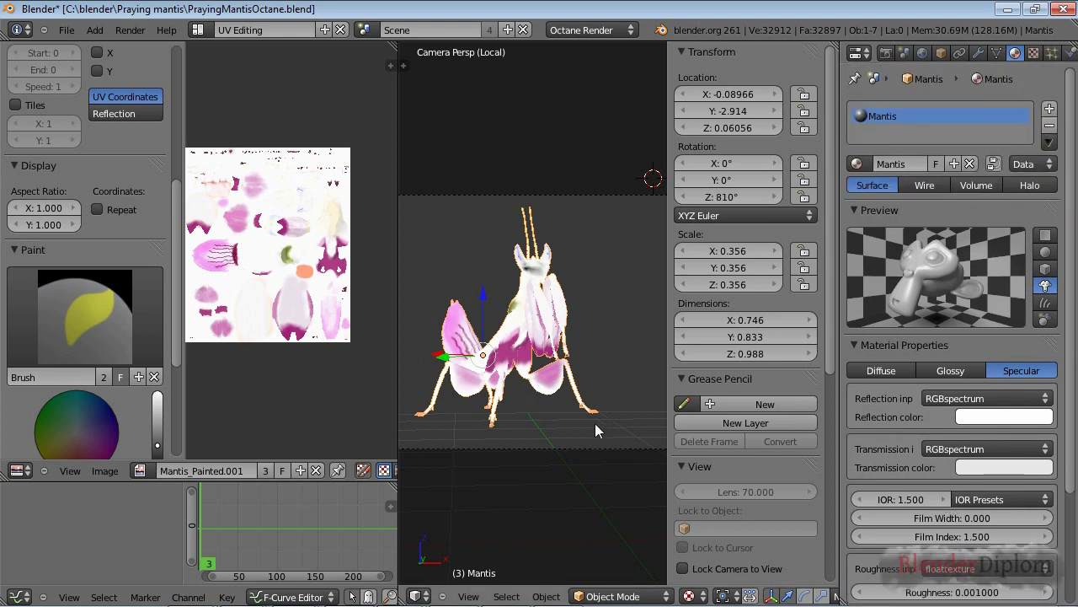
Leave local view, select the Lamp01 plane, and view the scene from the top in solid shading
key(KP_Divide)
middle_drag(595, 423, 494, 253)
right_click(493, 248)
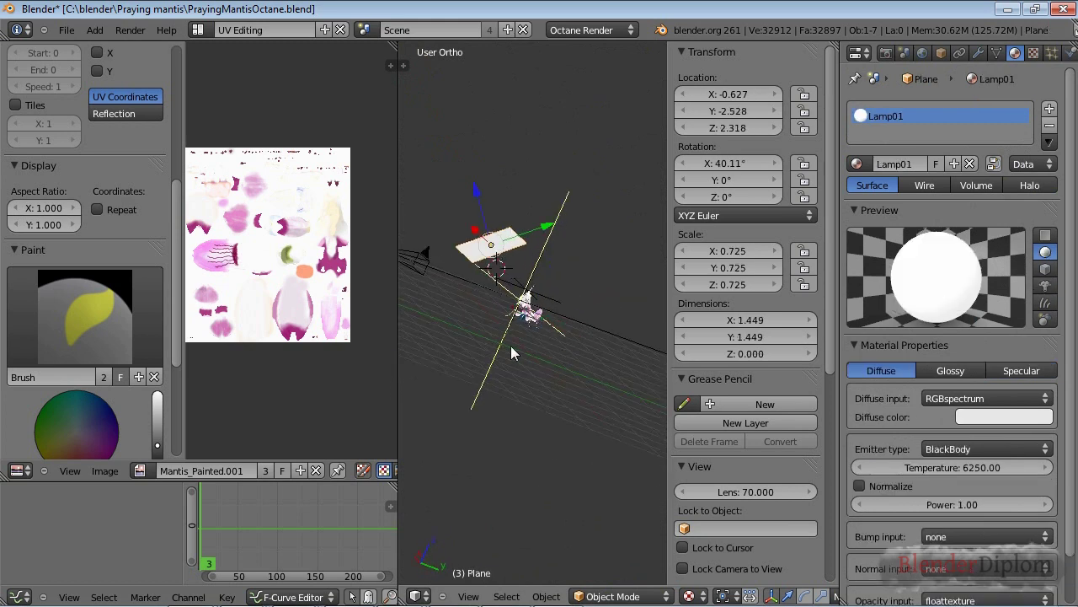
middle_drag(531, 375, 611, 449)
key(alt+z)
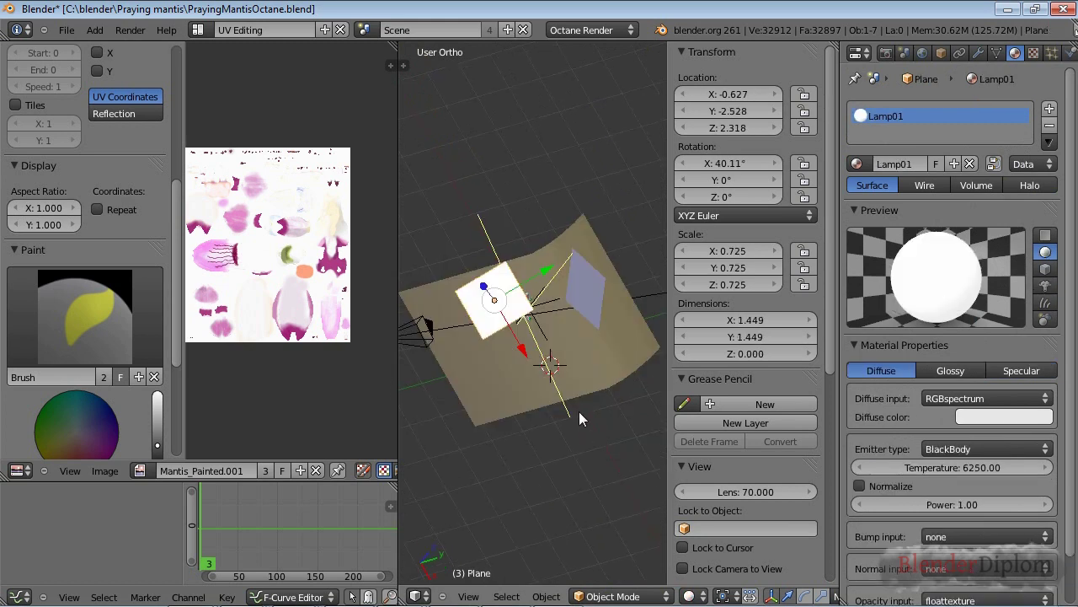
mouse_move(577, 405)
middle_down()
mouse_move(576, 353)
mouse_move(574, 379)
middle_up()
key(KP_8)
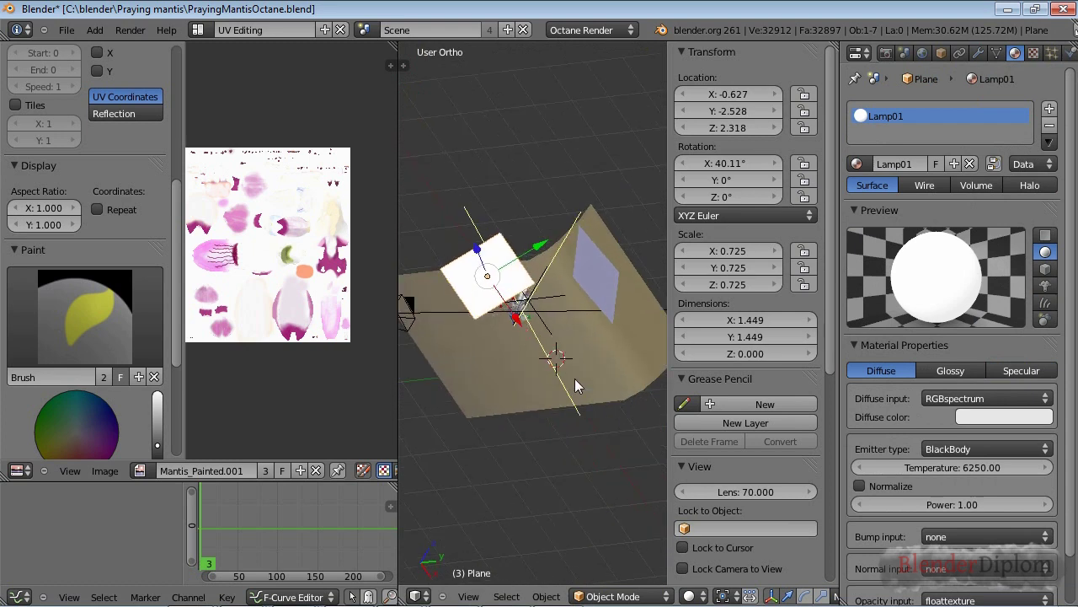
middle_drag(530, 342, 601, 284)
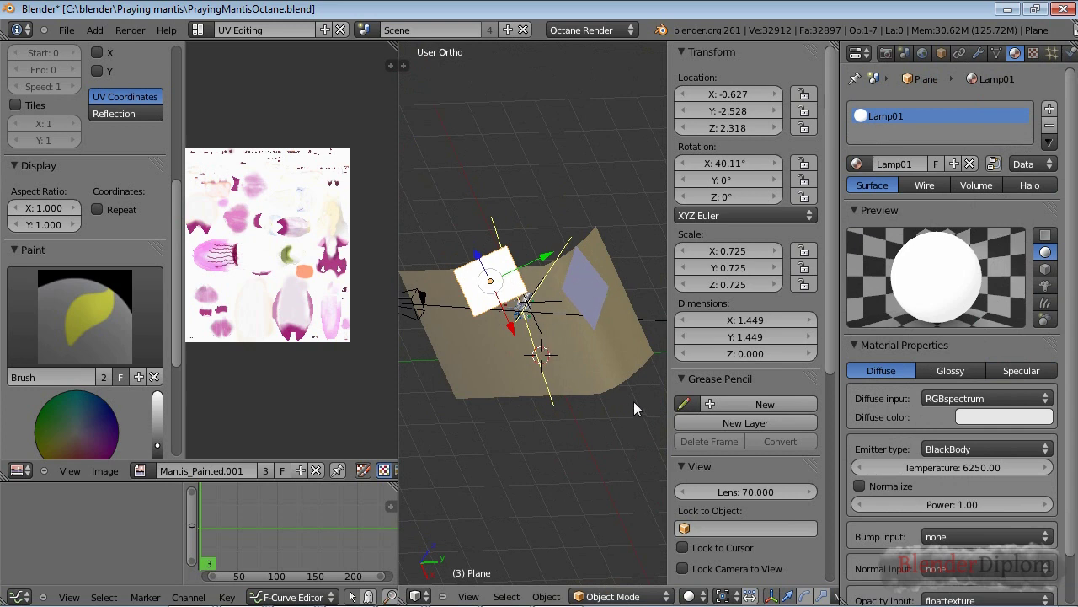
middle_drag(606, 320, 576, 245)
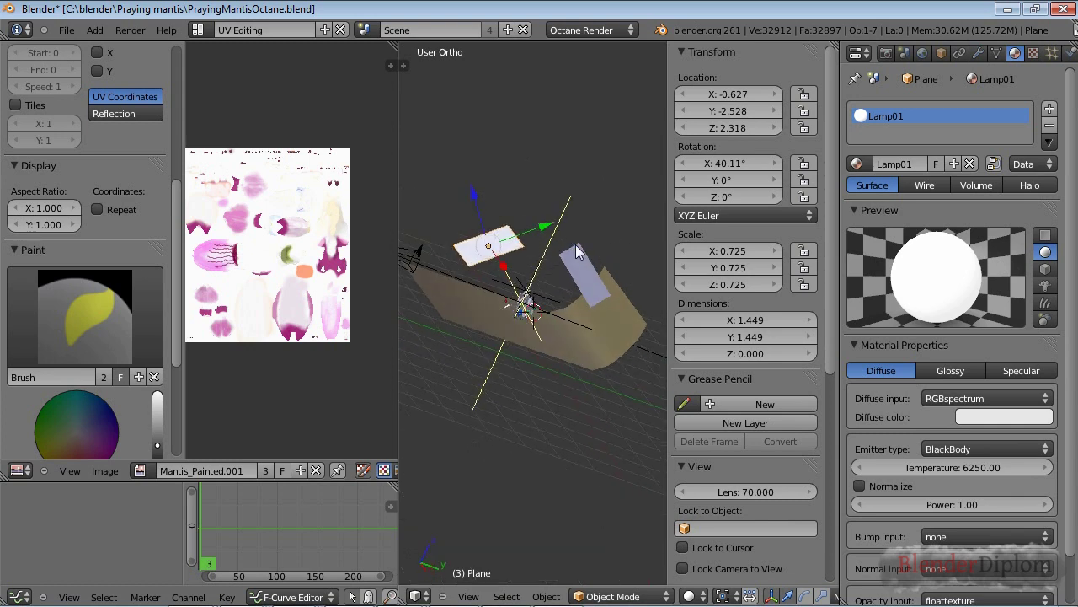
key(KP_7)
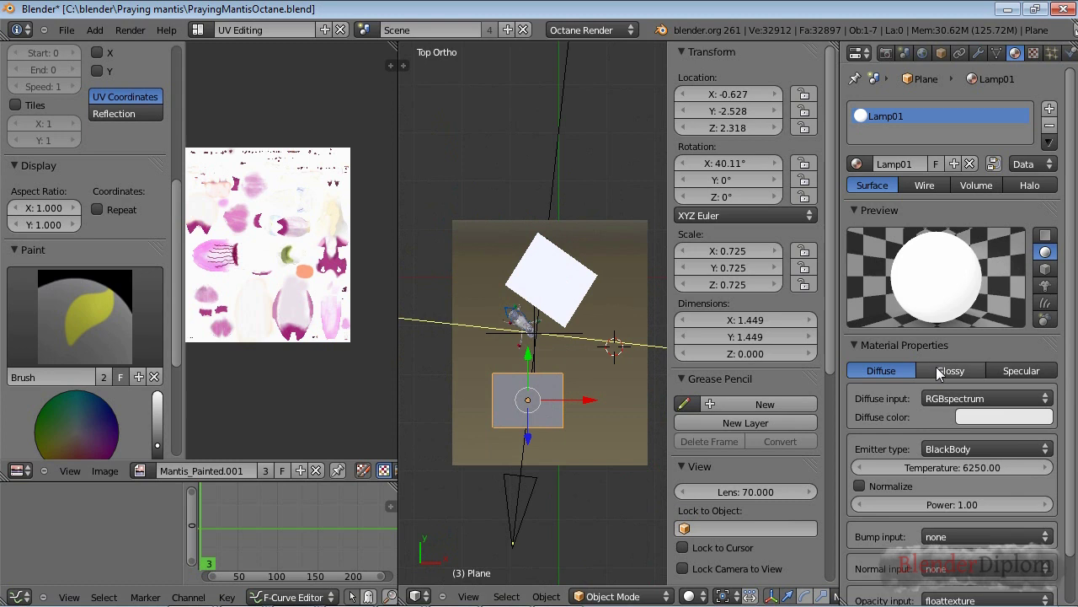
scroll(590, 352, down, 1)
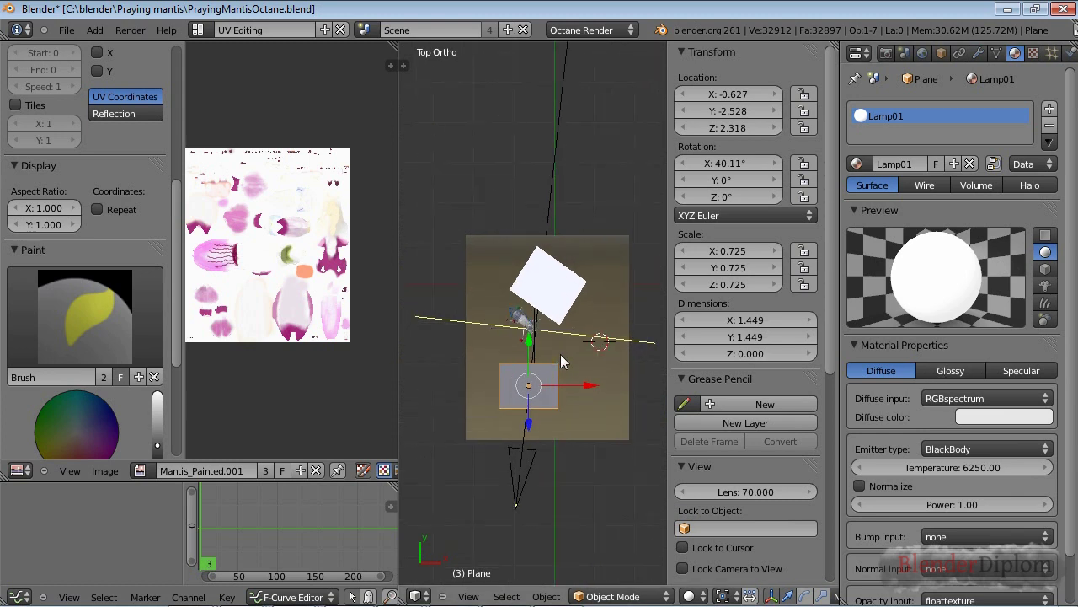
scroll(949, 353, down, 2)
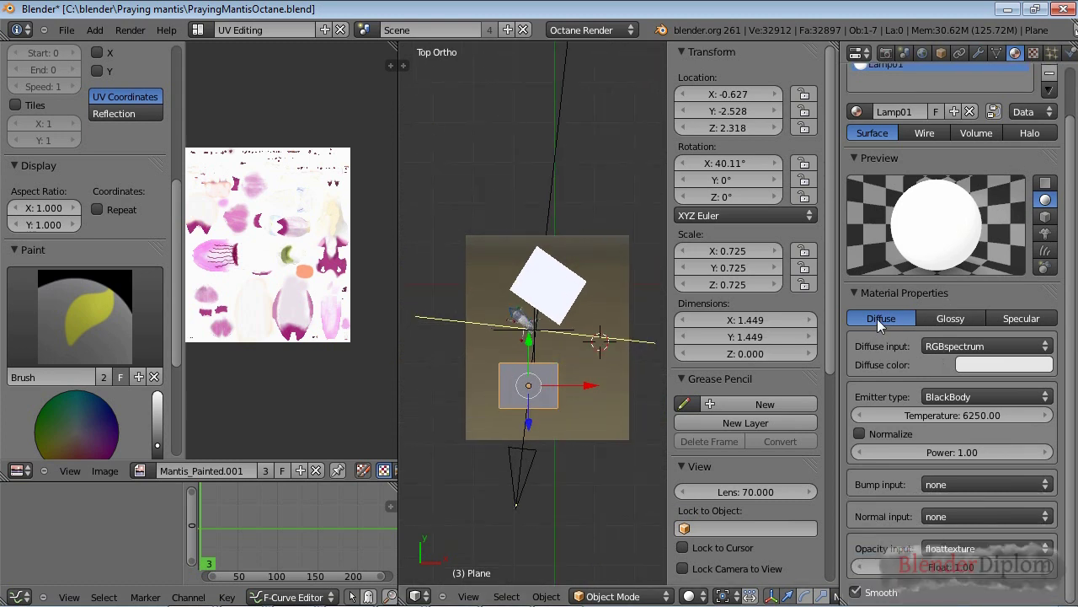
Try null emission as the emitter type, then set it back to BlackBody
click(961, 397)
click(963, 382)
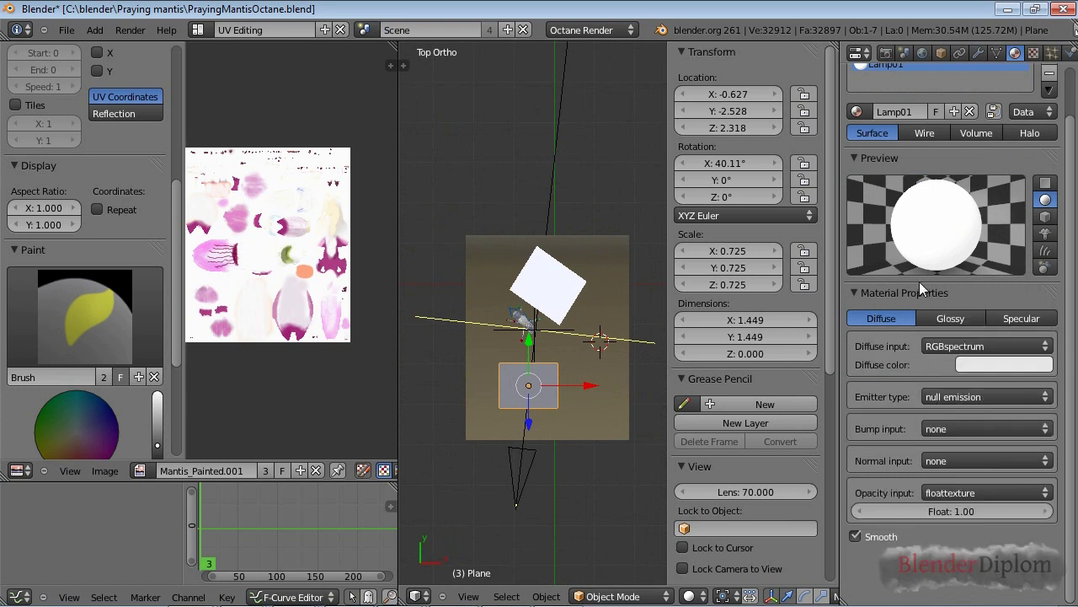
click(944, 397)
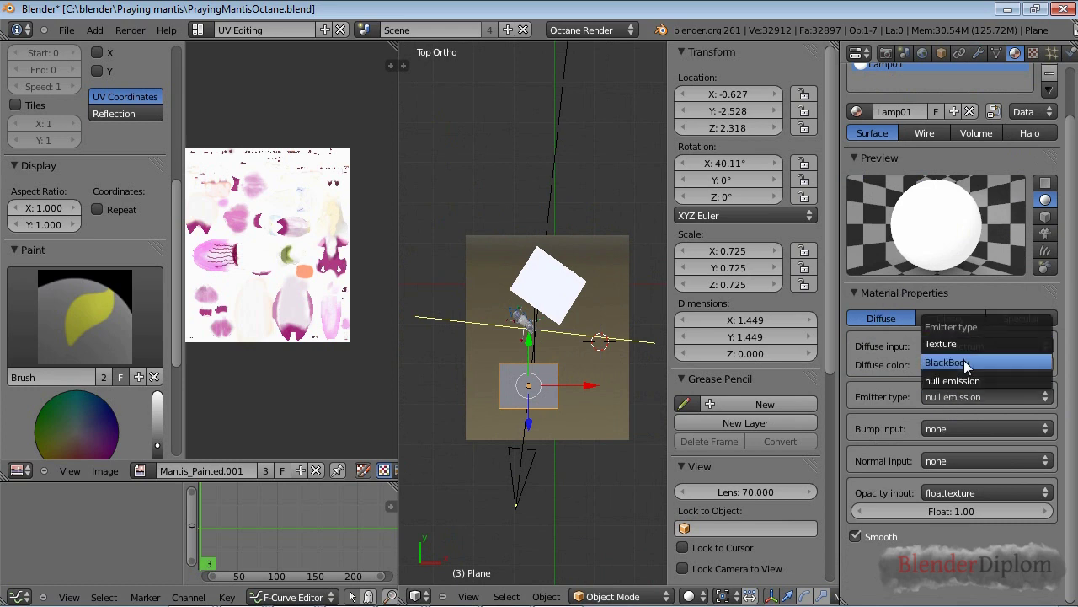
click(964, 360)
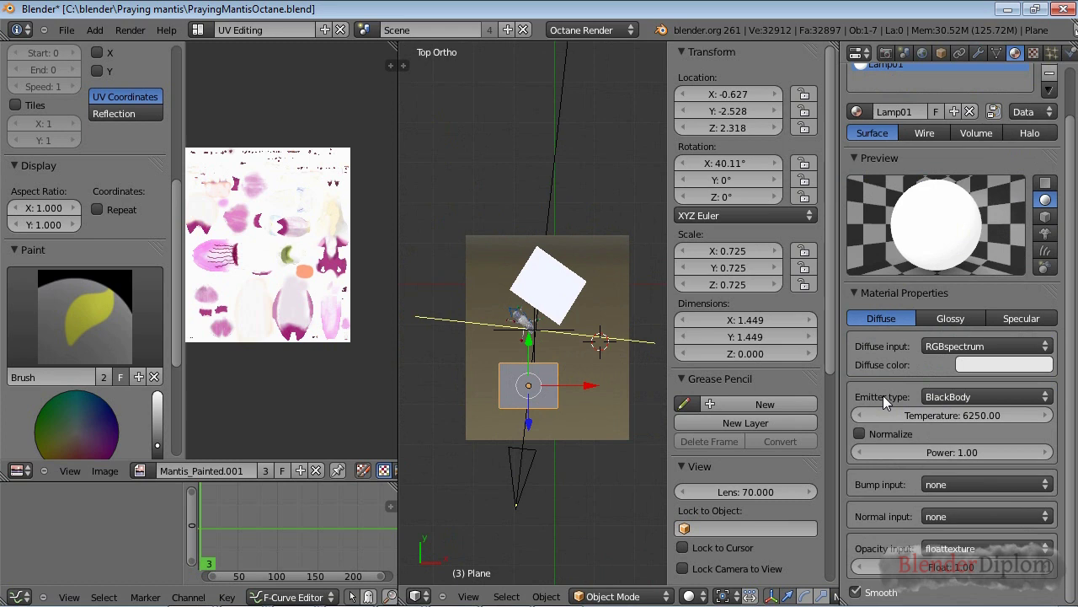
click(966, 397)
Select Plane.001, the grey emitter plane and the floor in turn, ending on the floor's Diffuse Floor material
right_click(547, 278)
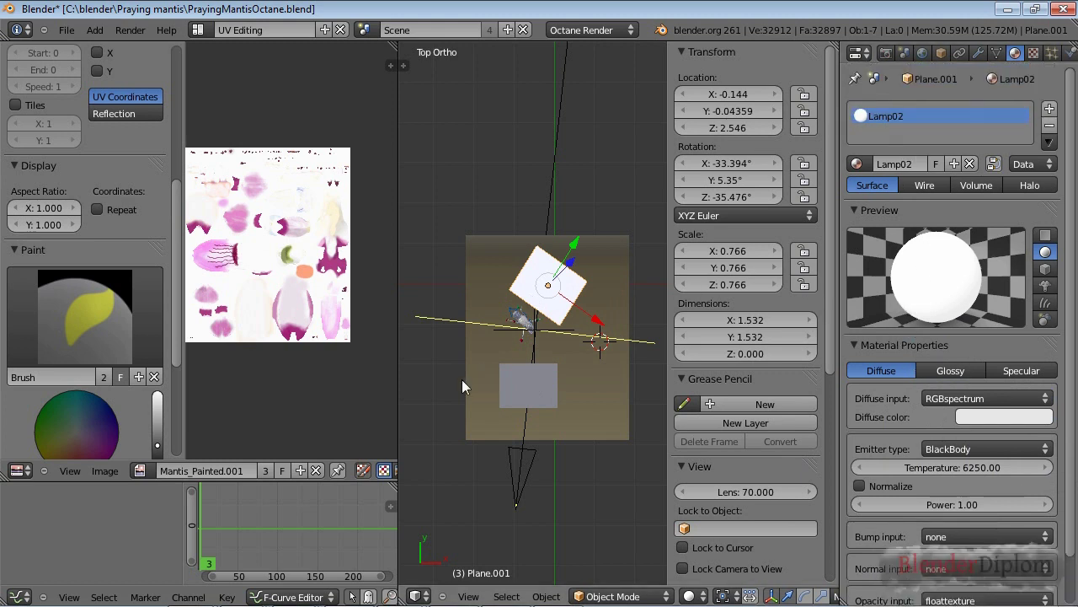
right_click(491, 393)
right_click(491, 394)
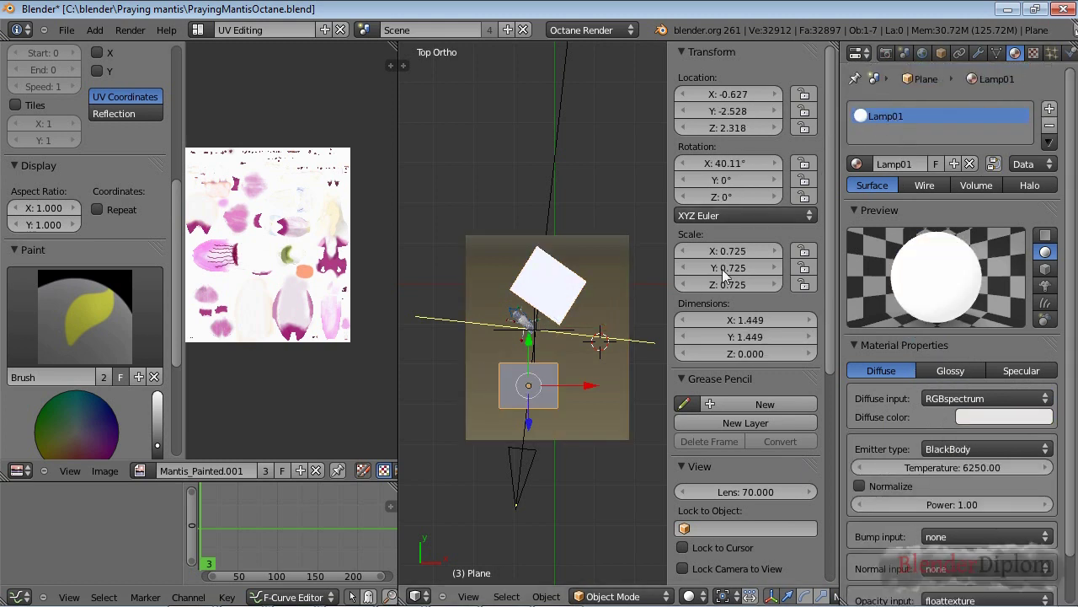
right_click(508, 289)
right_click(542, 287)
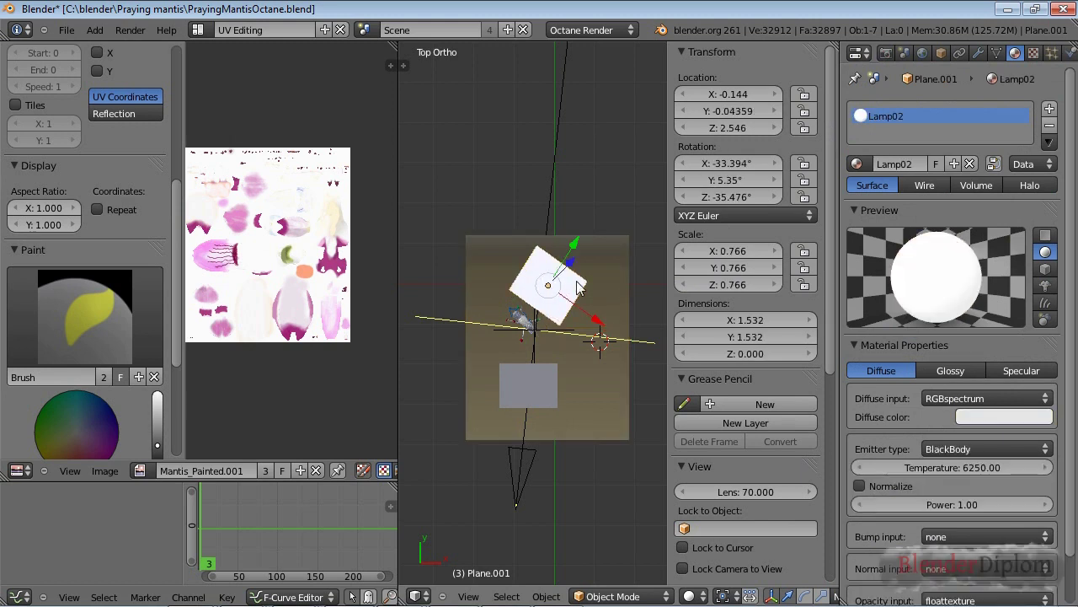
scroll(1045, 459, down, 2)
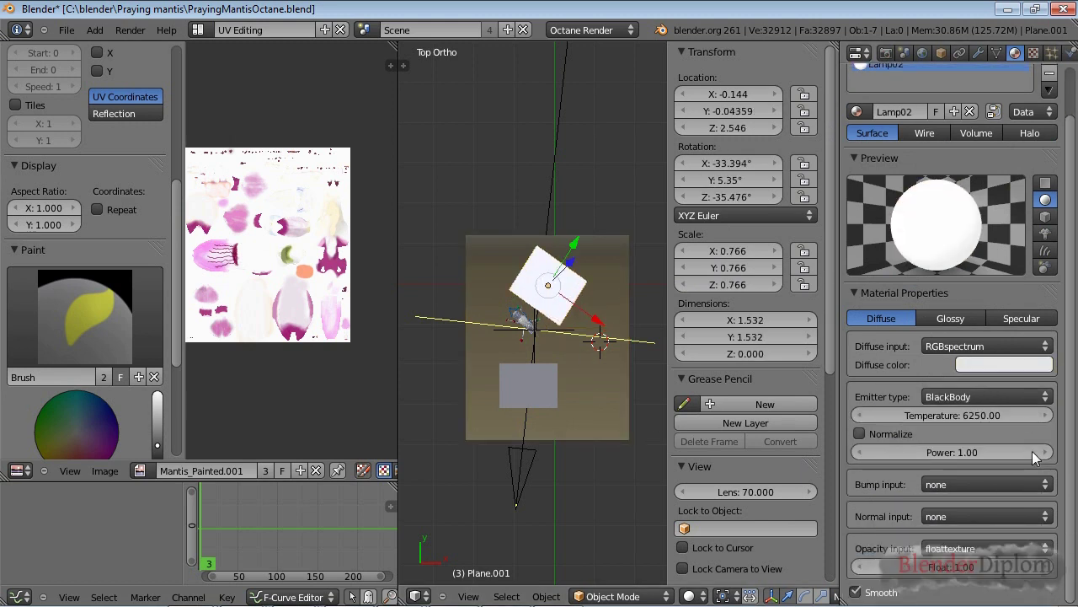
right_click(589, 434)
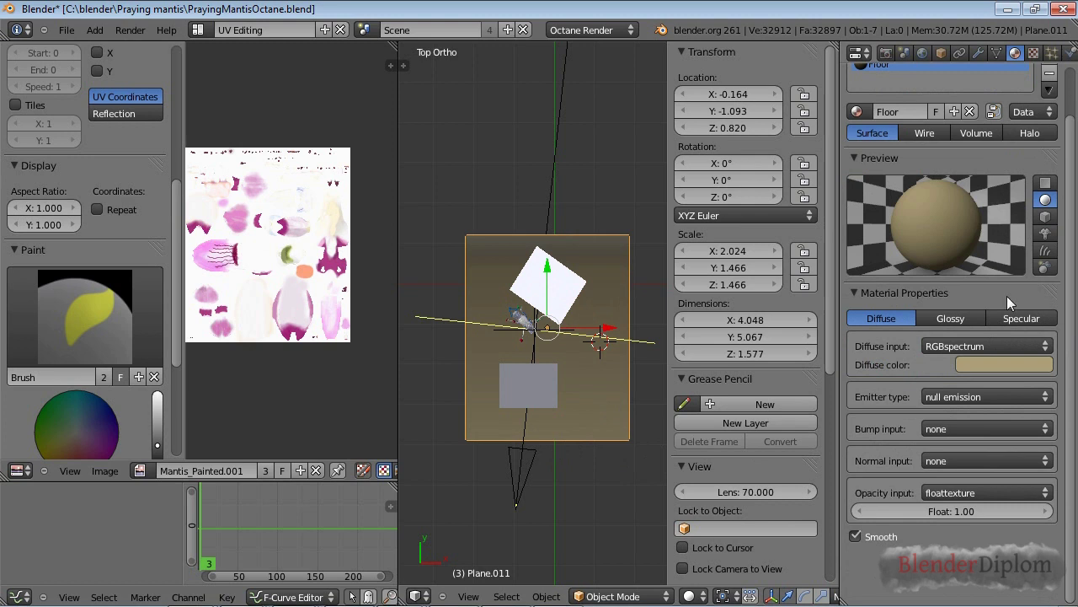
scroll(985, 293, up, 2)
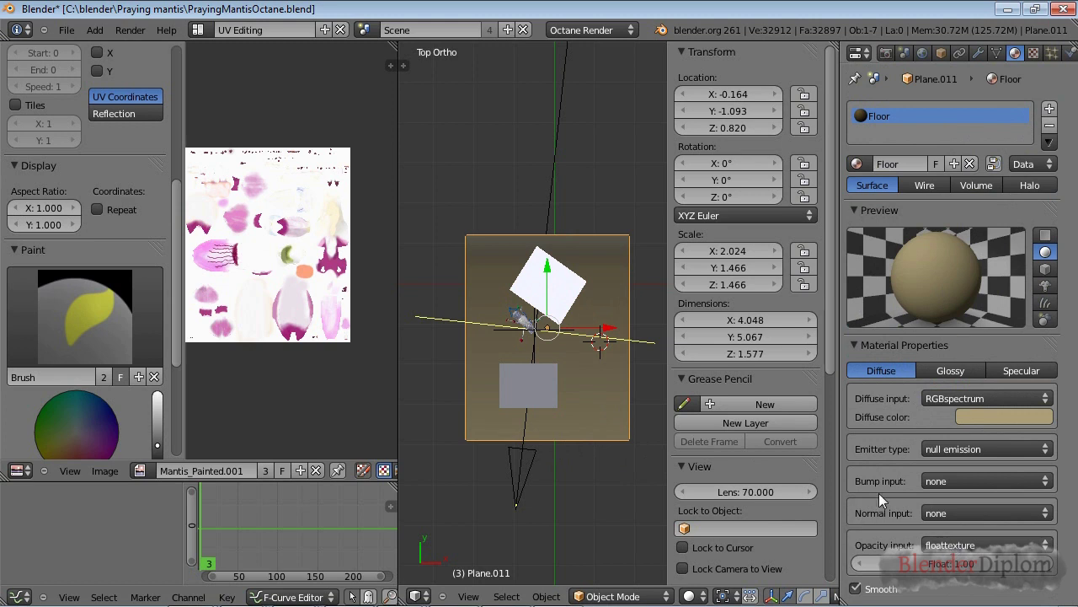
Reselect the mantis and review its Specular material settings and texture slots
right_click(515, 328)
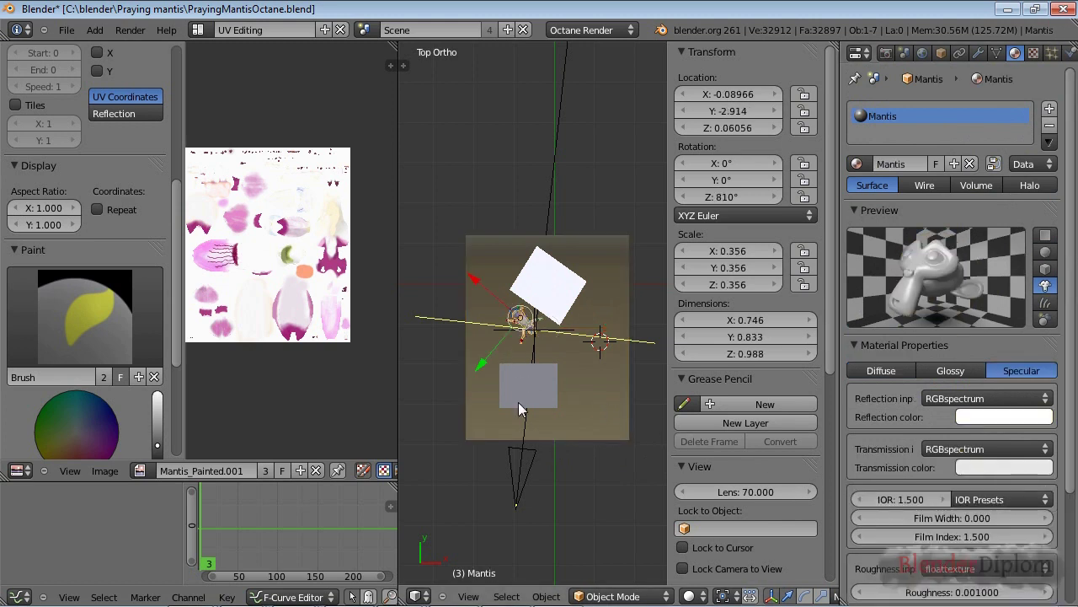
scroll(519, 402, up, 4)
scroll(1045, 468, down, 5)
scroll(1027, 379, up, 5)
click(1033, 53)
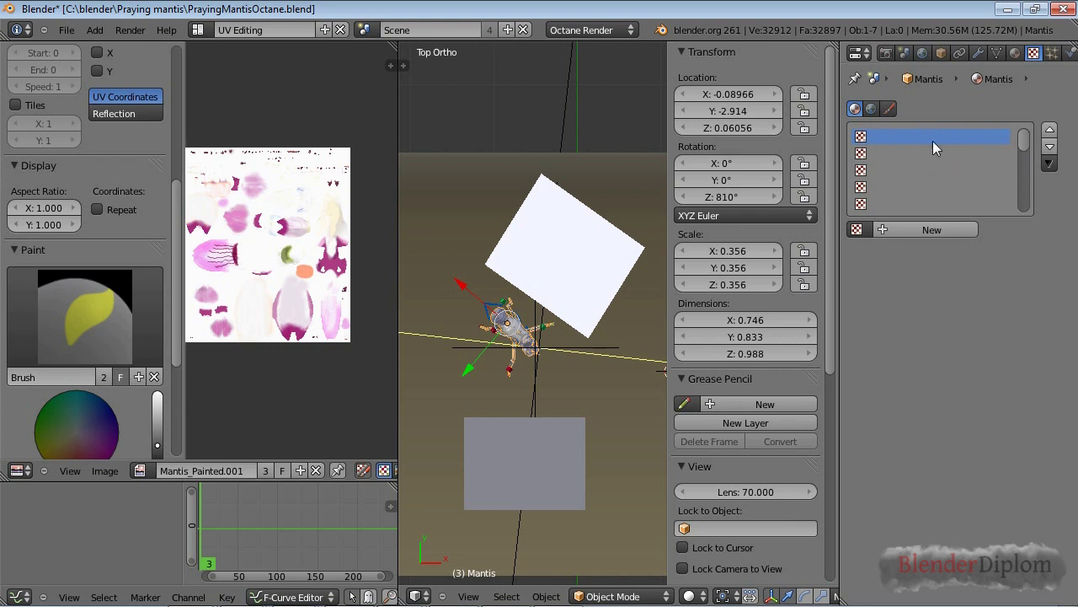
click(1015, 55)
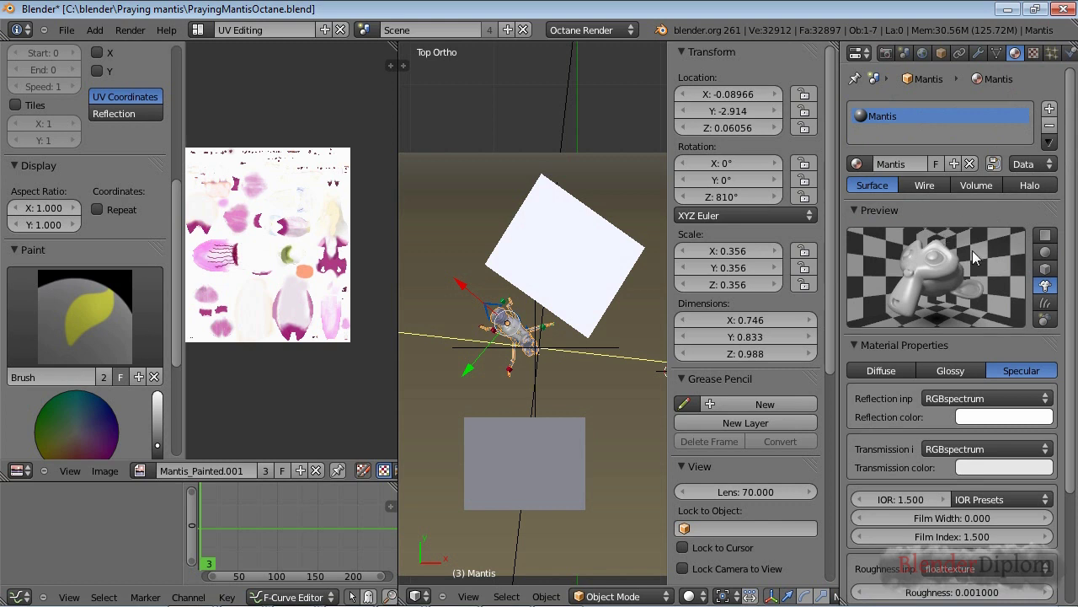
Select Camera.001 to show its lens settings: perspective, 70 mm focal length
scroll(970, 260, down, 4)
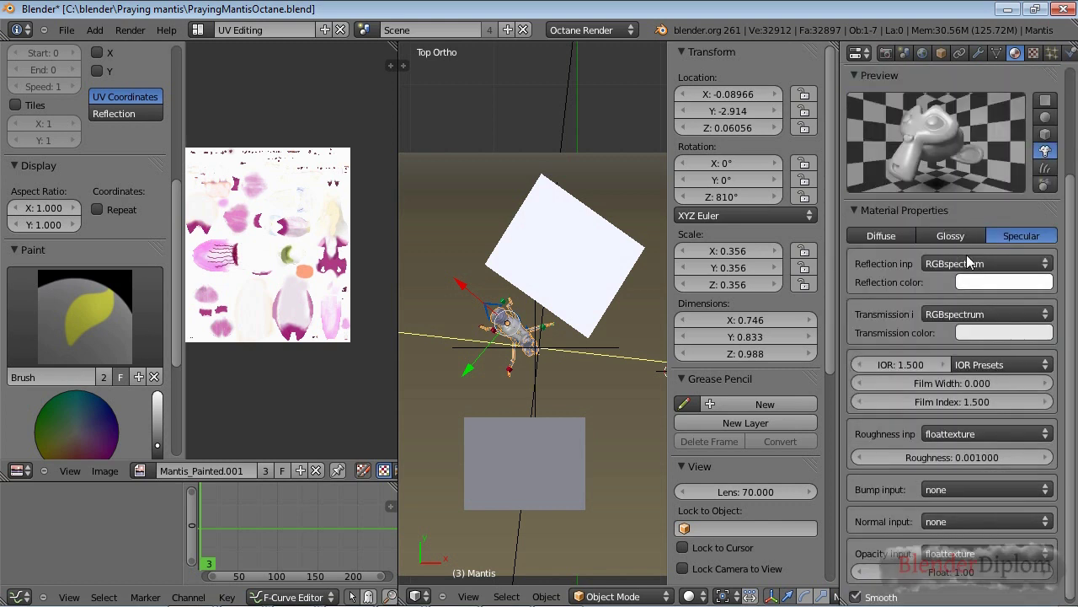
scroll(530, 421, down, 5)
right_click(524, 444)
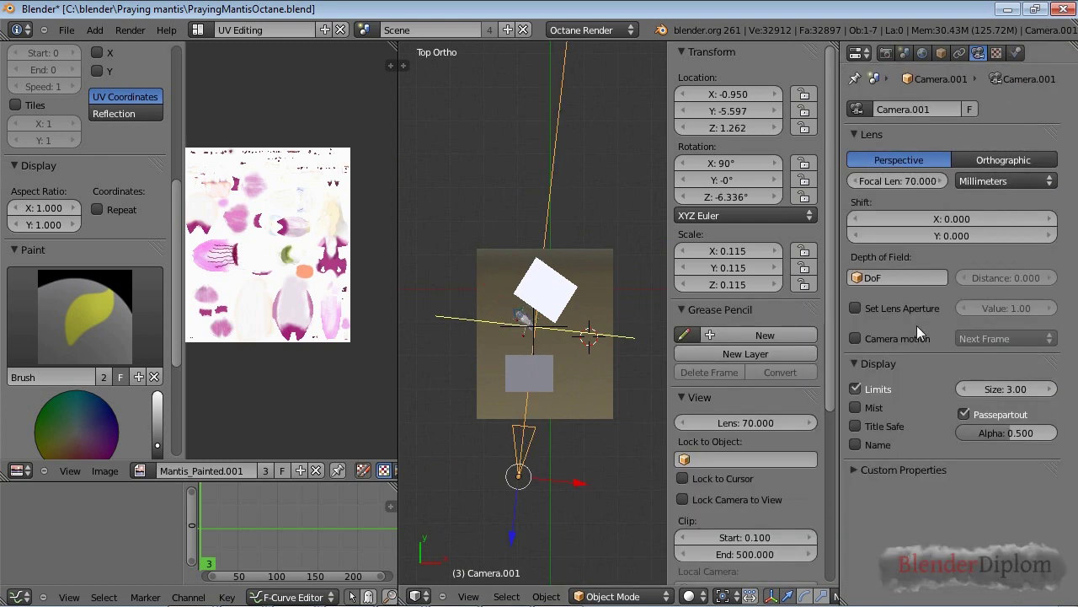
right_click(557, 330)
scroll(556, 397, up, 3)
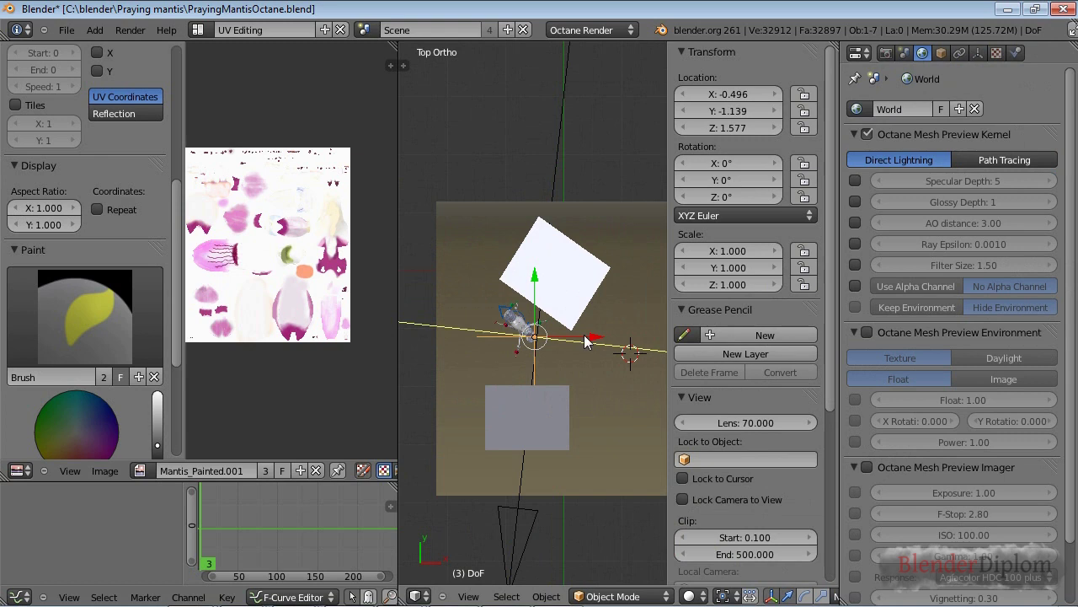
scroll(728, 423, down, 7)
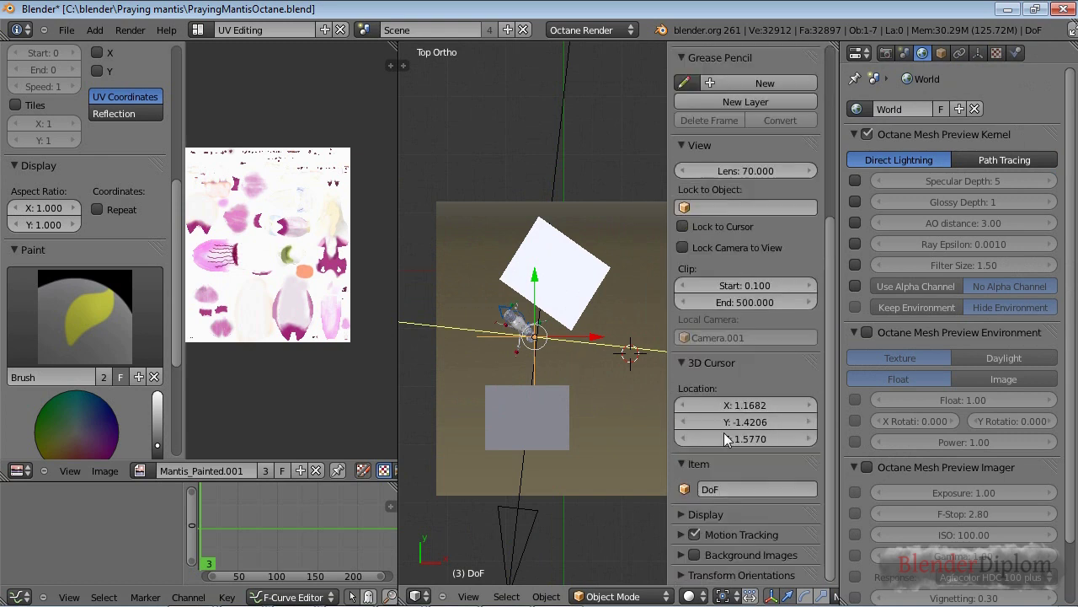
right_click(506, 526)
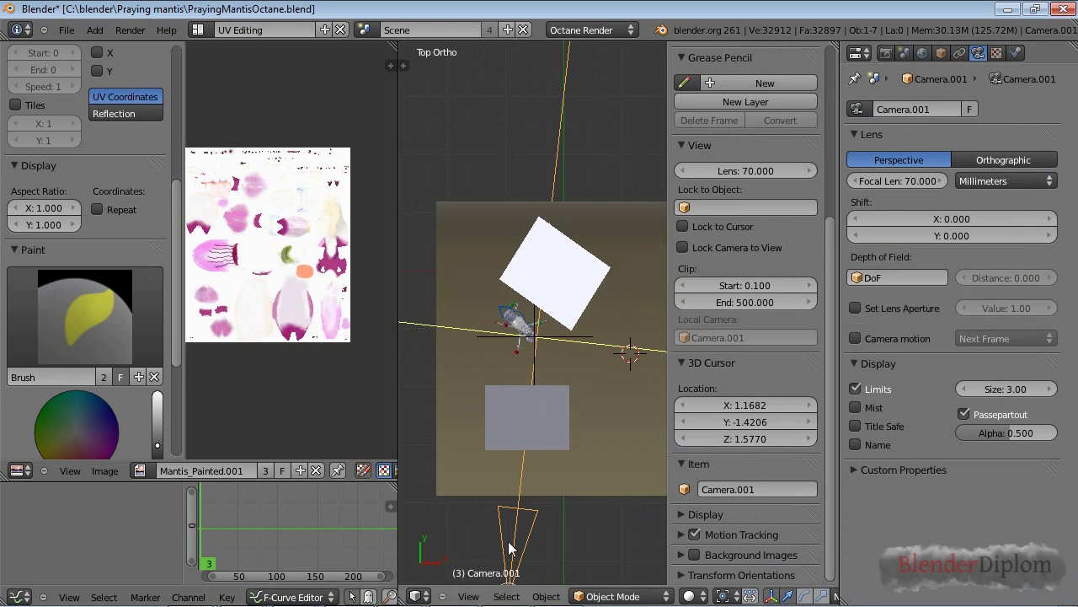
key(g)
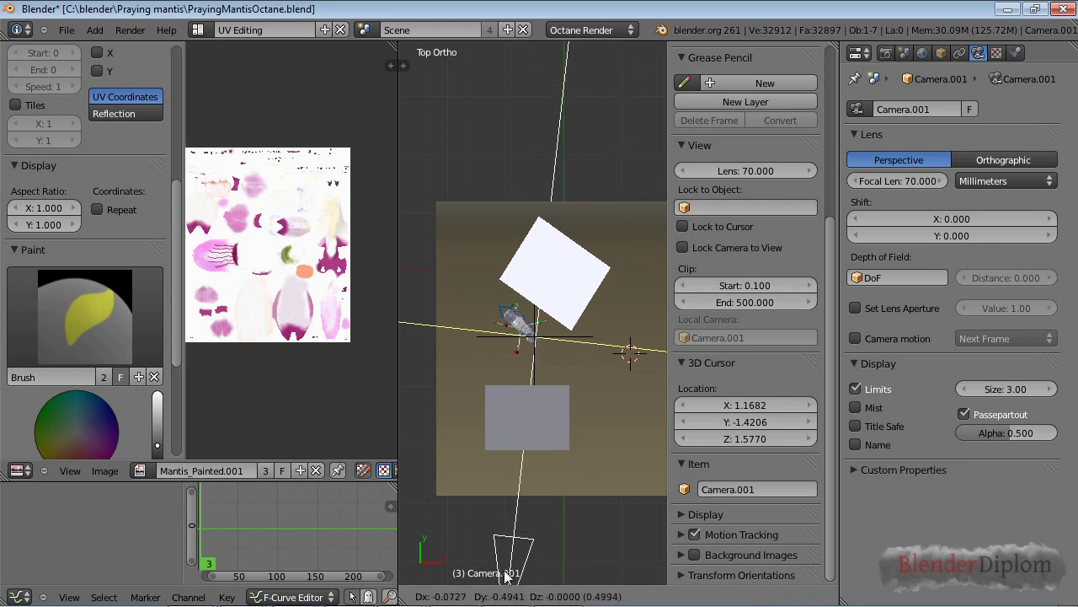
click(506, 576)
scroll(541, 430, down, 3)
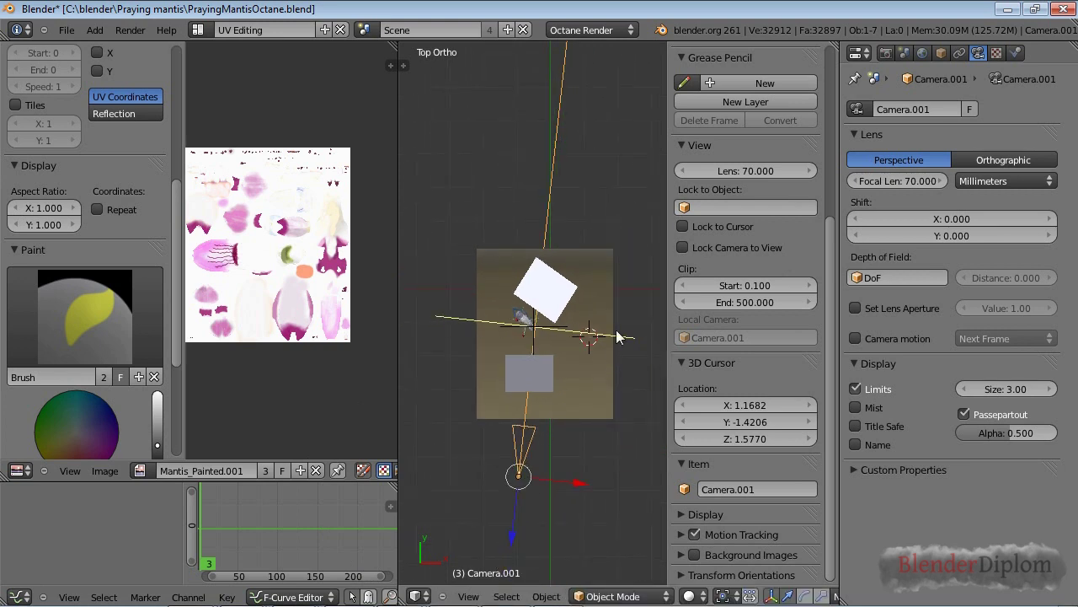
key(g)
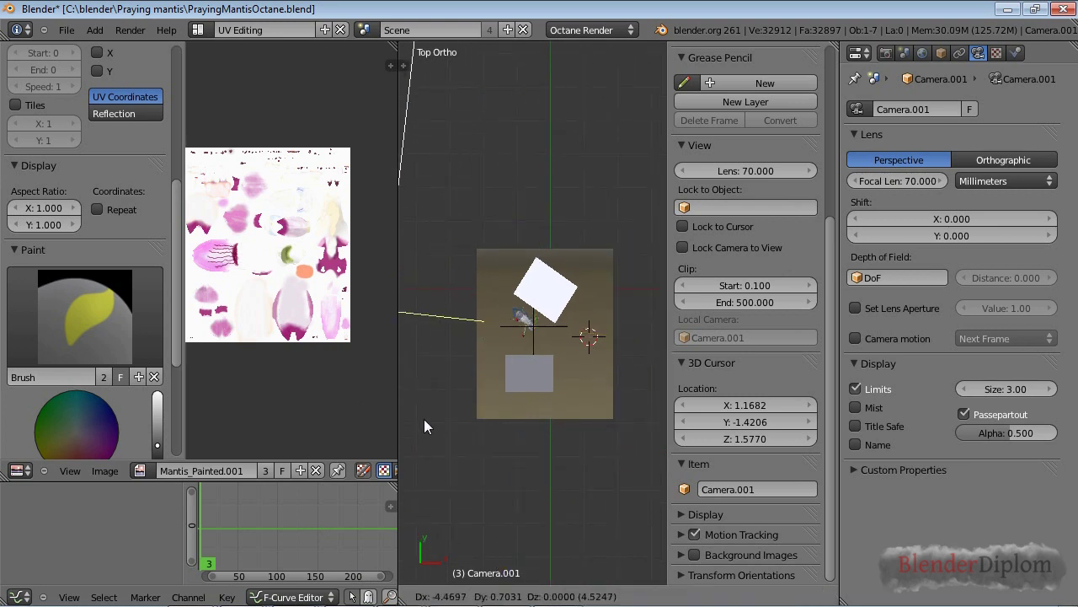
click(586, 469)
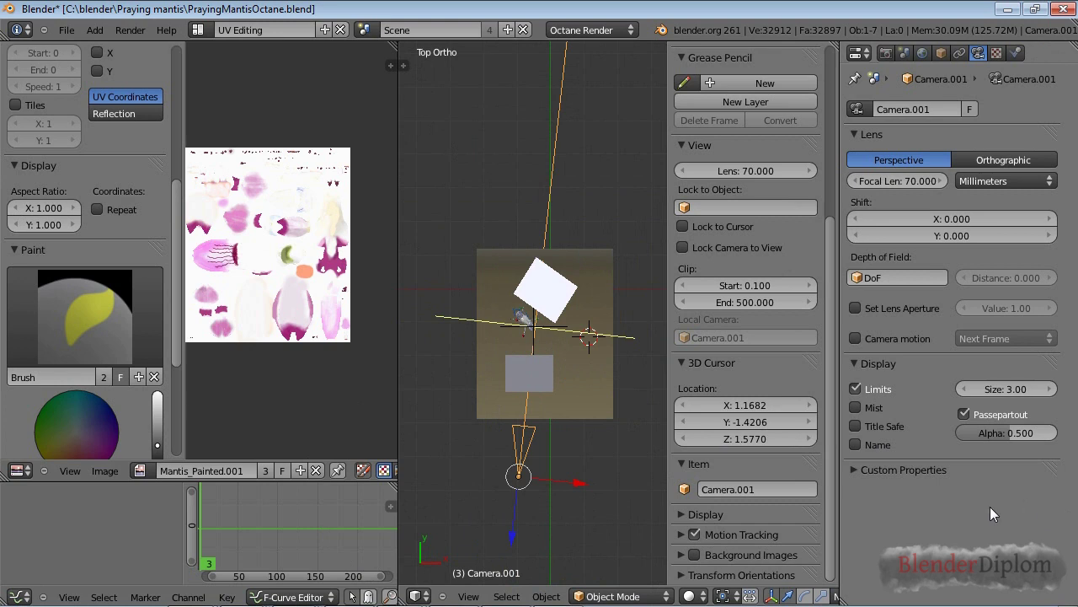
Select the Mantis and add a new texture of type Image or Movie
click(888, 52)
click(997, 52)
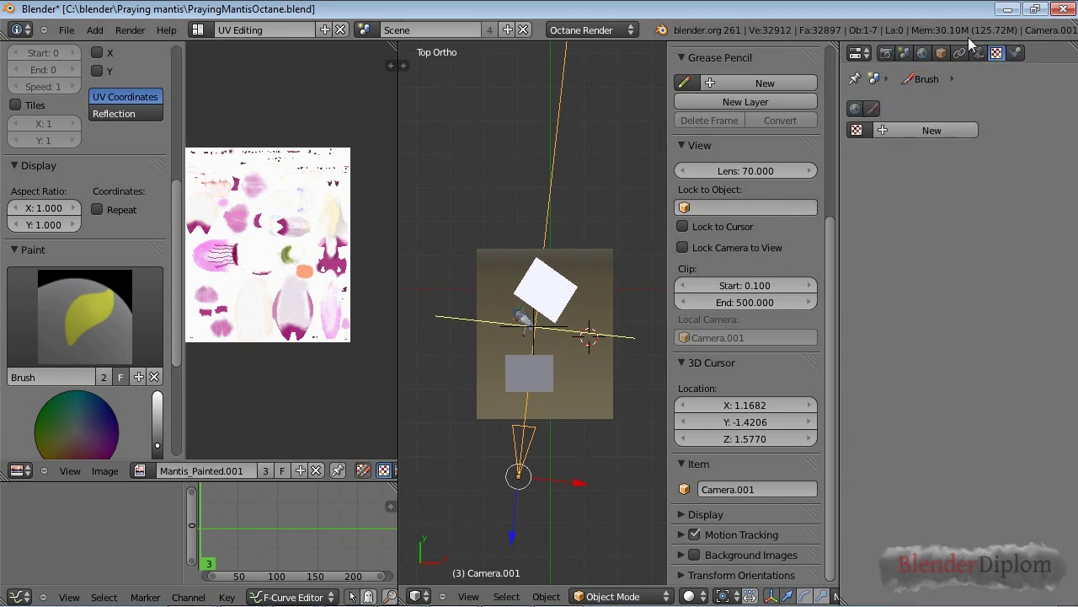
right_click(520, 317)
scroll(512, 355, up, 4)
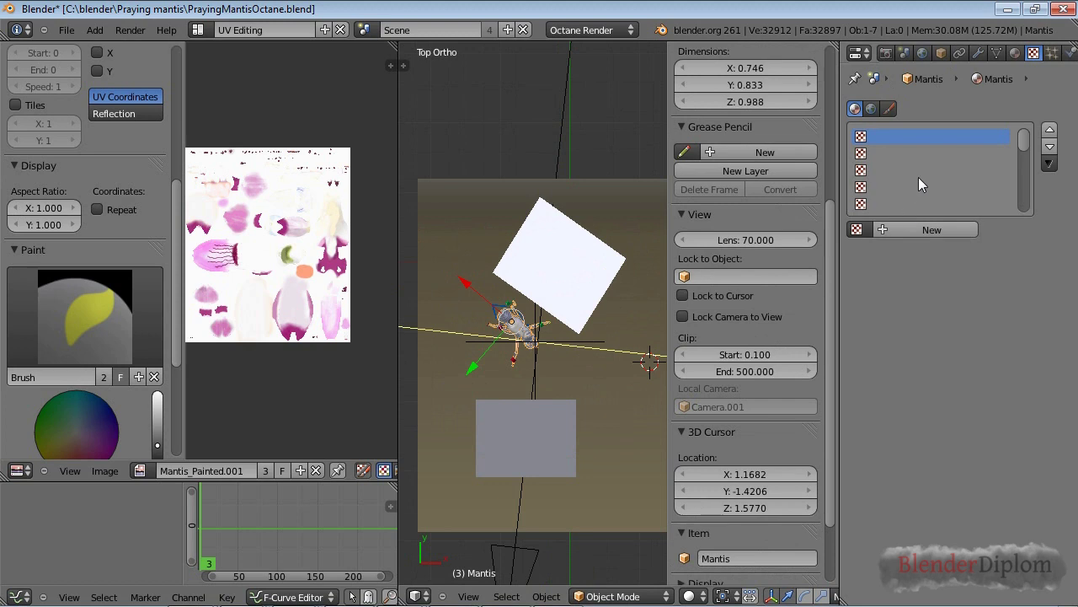
click(916, 233)
click(937, 251)
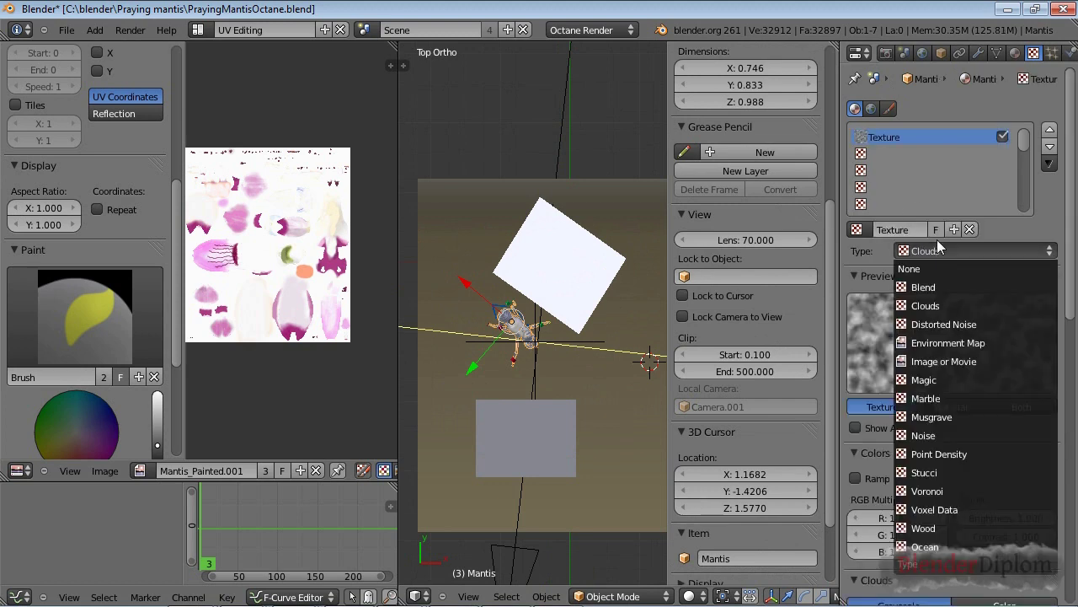
click(946, 361)
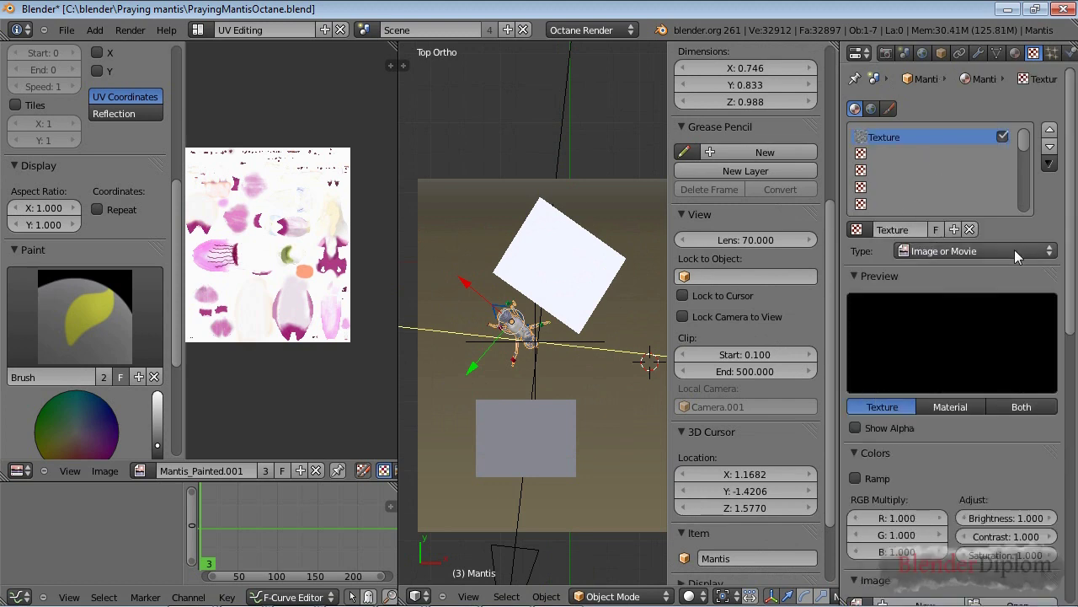
scroll(983, 453, down, 7)
Load Head_Vorzeichnung.png from the Textures folder into the new texture
click(989, 335)
click(253, 167)
click(252, 184)
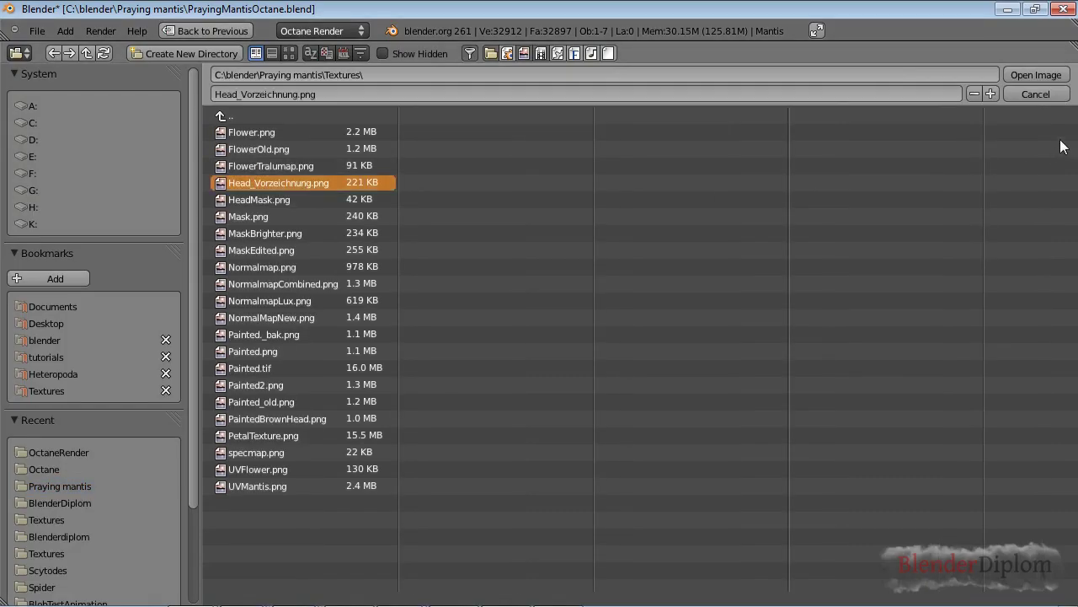
click(1036, 75)
Delete the underscore from the image's file path, then return to the Octane render settings
click(936, 379)
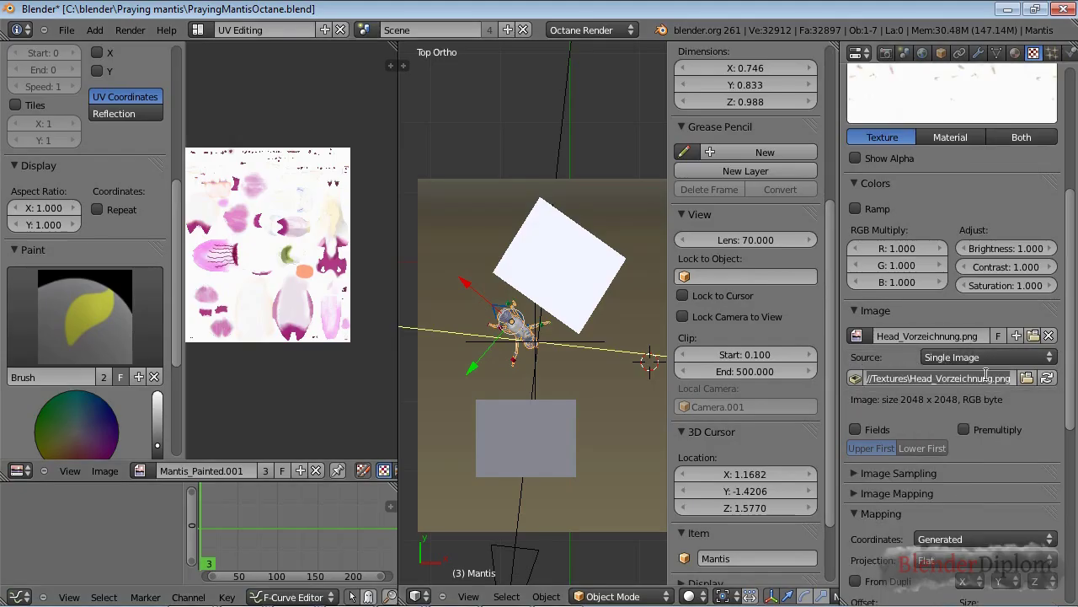
key(BackSpace)
key(Return)
scroll(978, 430, up, 5)
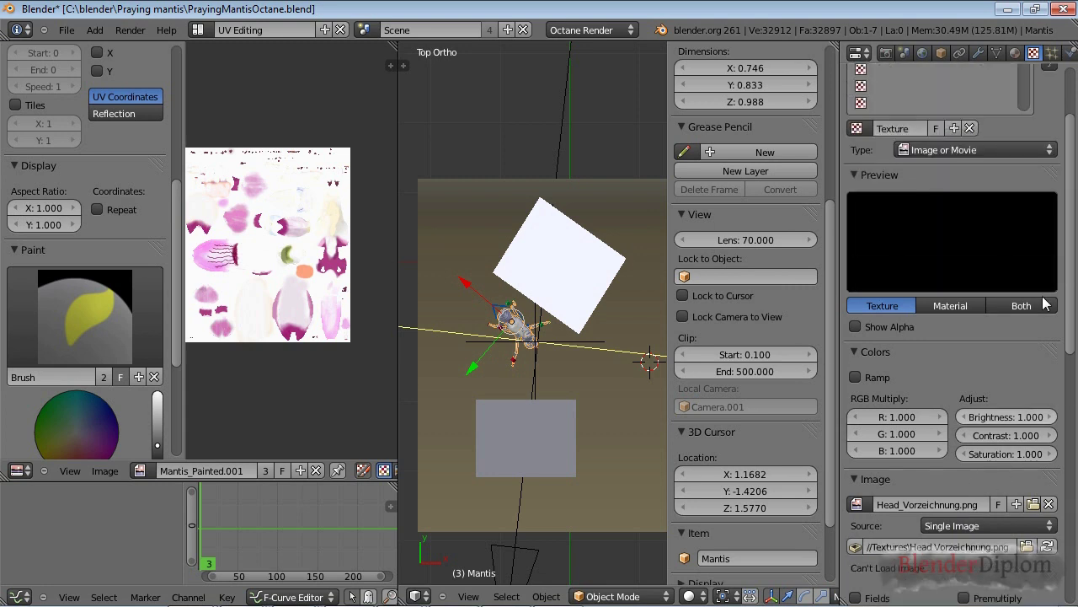
scroll(977, 320, up, 3)
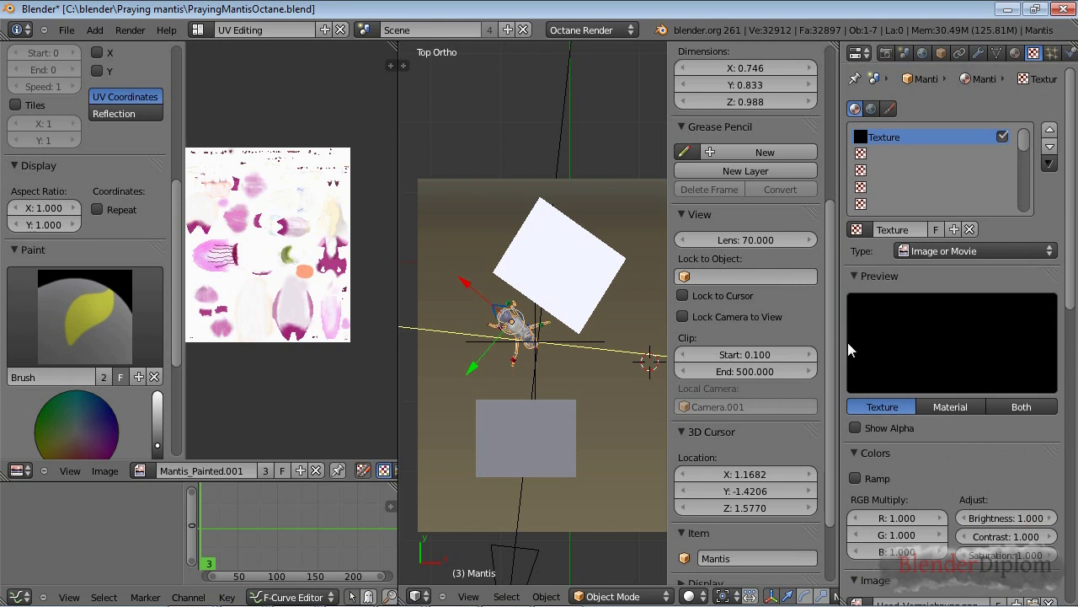
scroll(947, 411, down, 5)
scroll(947, 416, up, 3)
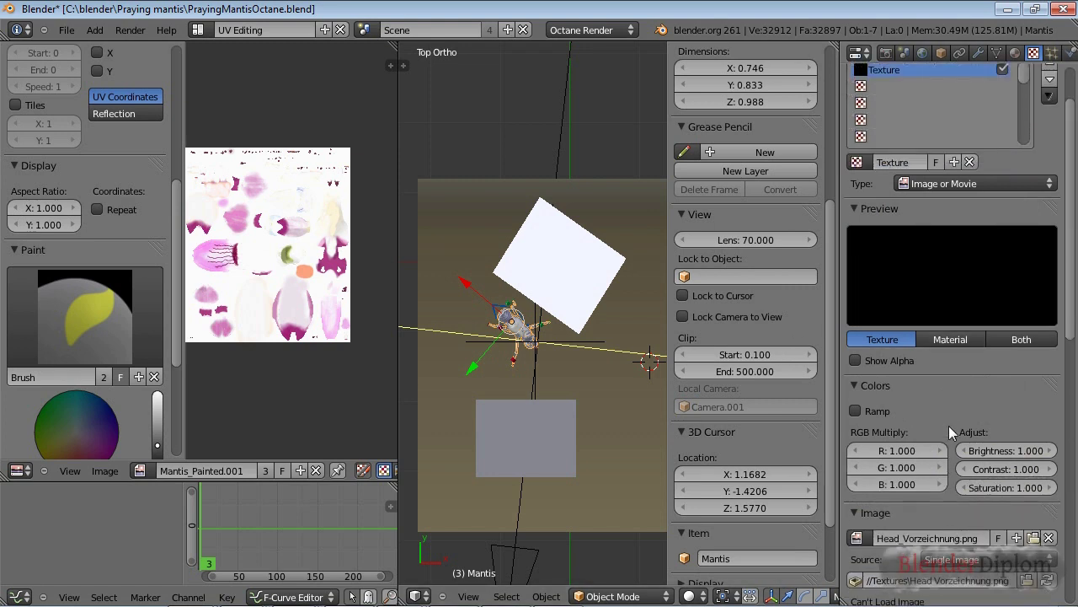
scroll(931, 292, up, 3)
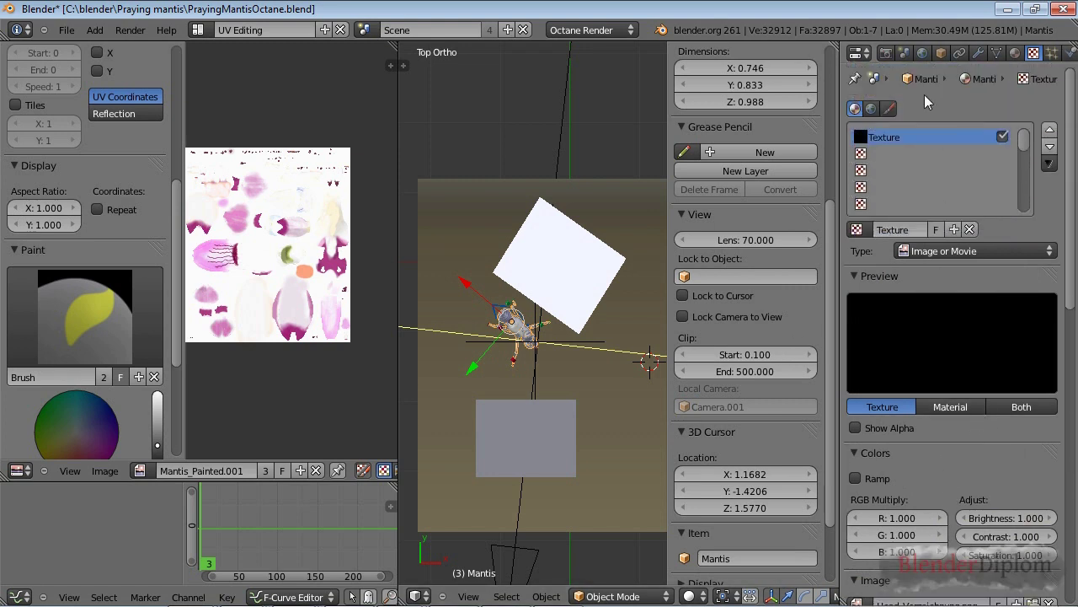
click(886, 52)
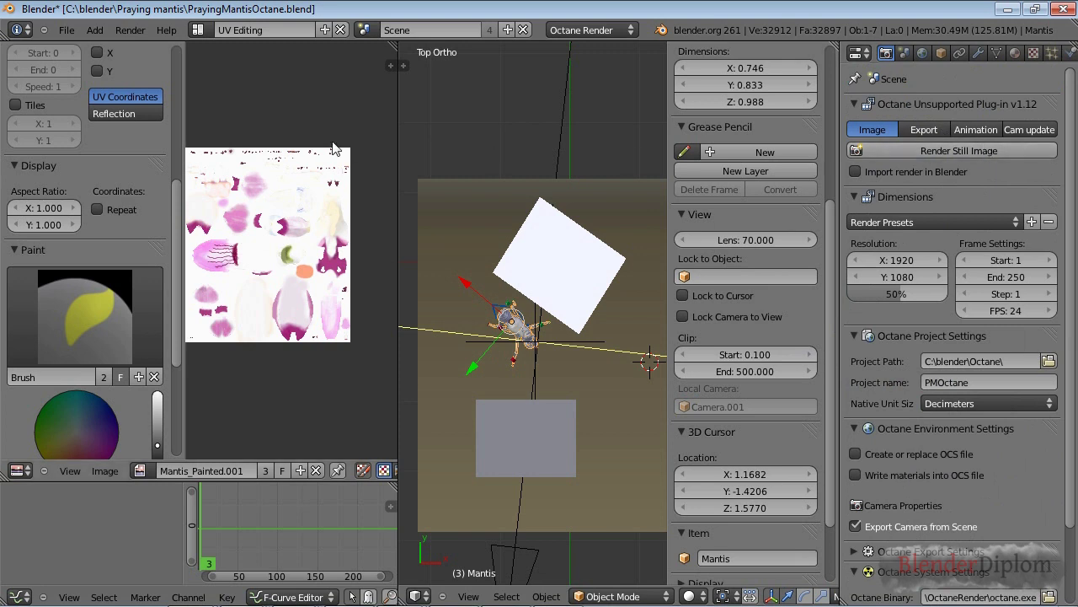
click(168, 30)
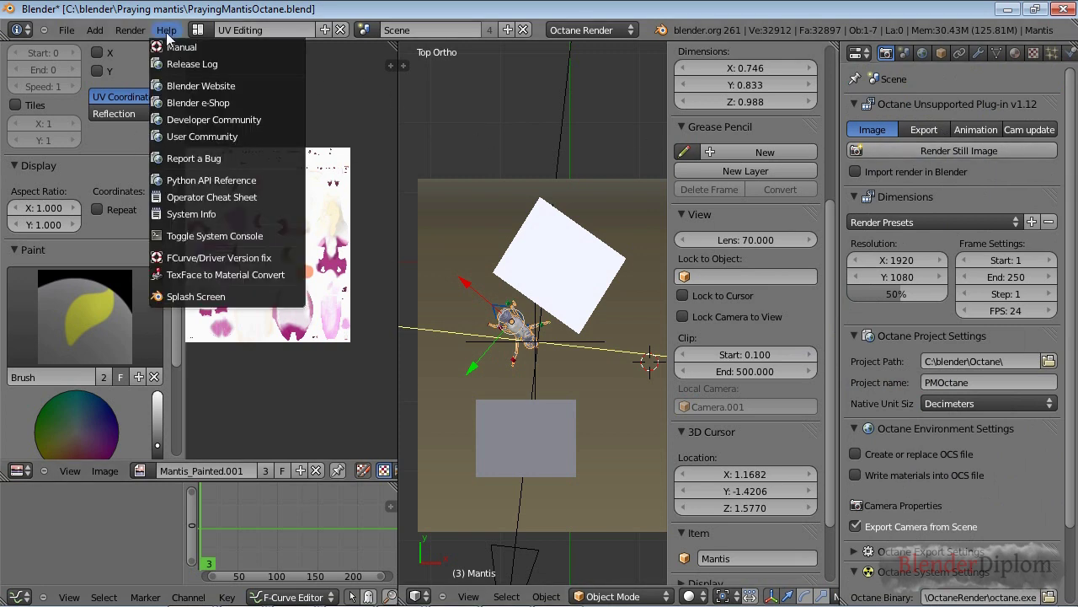
click(211, 233)
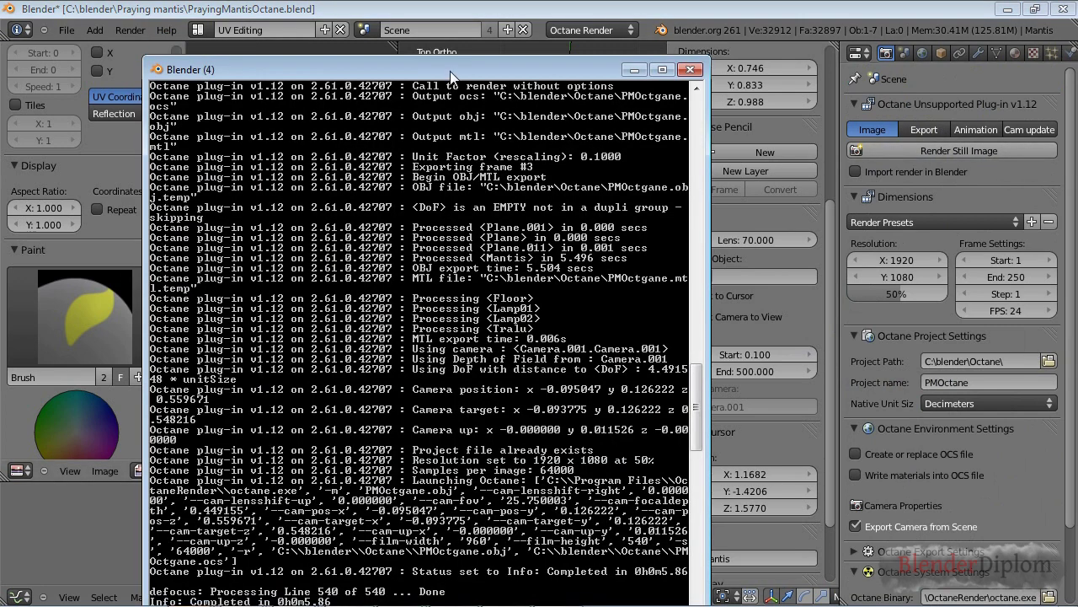
drag(455, 74, 313, 12)
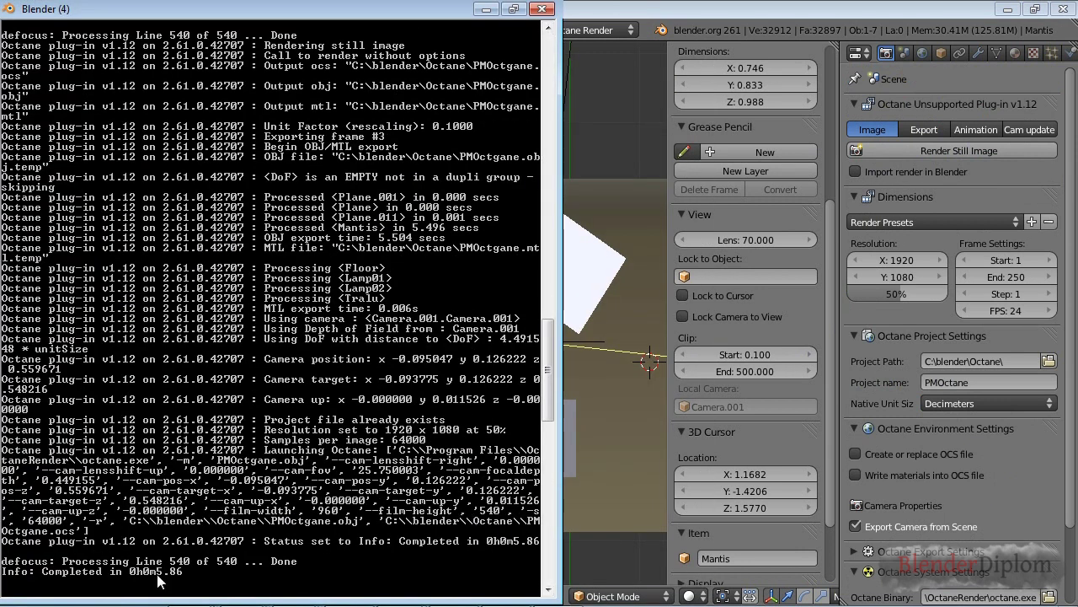
click(1015, 491)
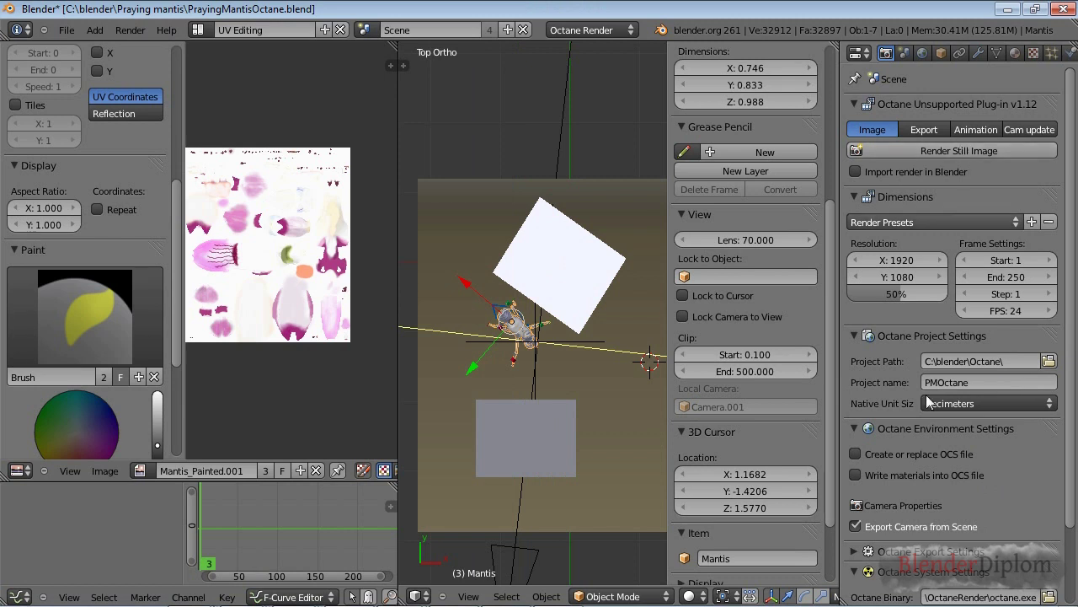
scroll(925, 415, down, 3)
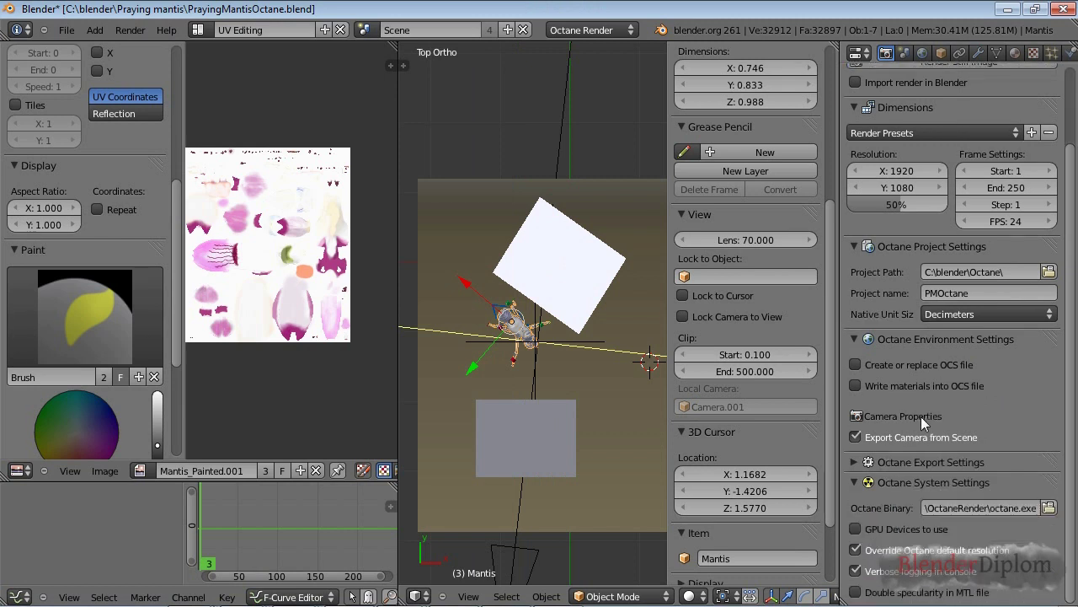
Switch to the Compositing layout's compositing node tree and delete the existing nodes
scroll(921, 429, up, 3)
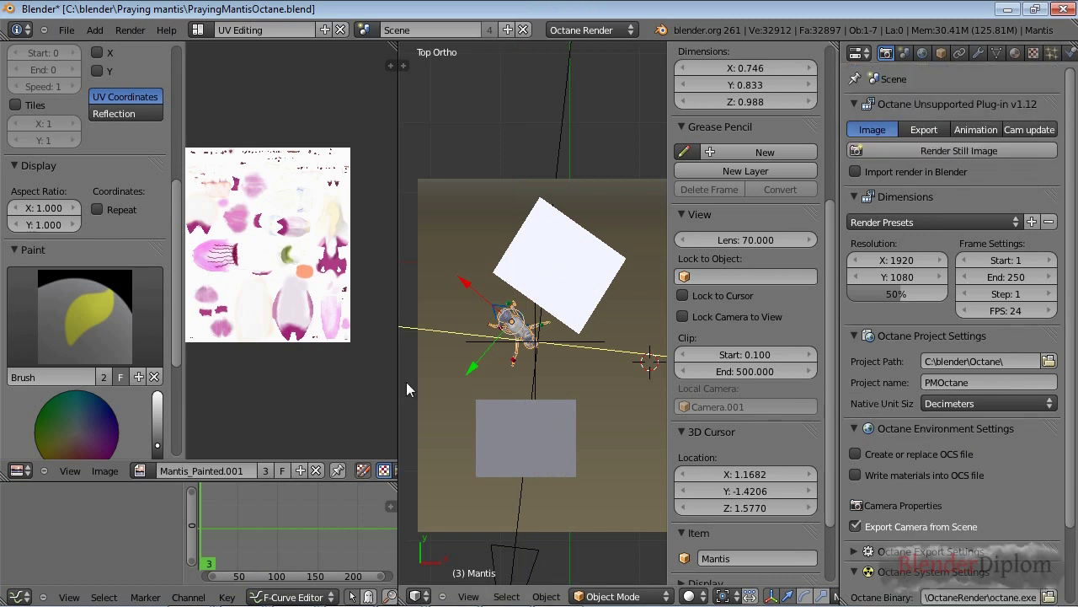
key(ctrl+Left)
scroll(396, 171, up, 5)
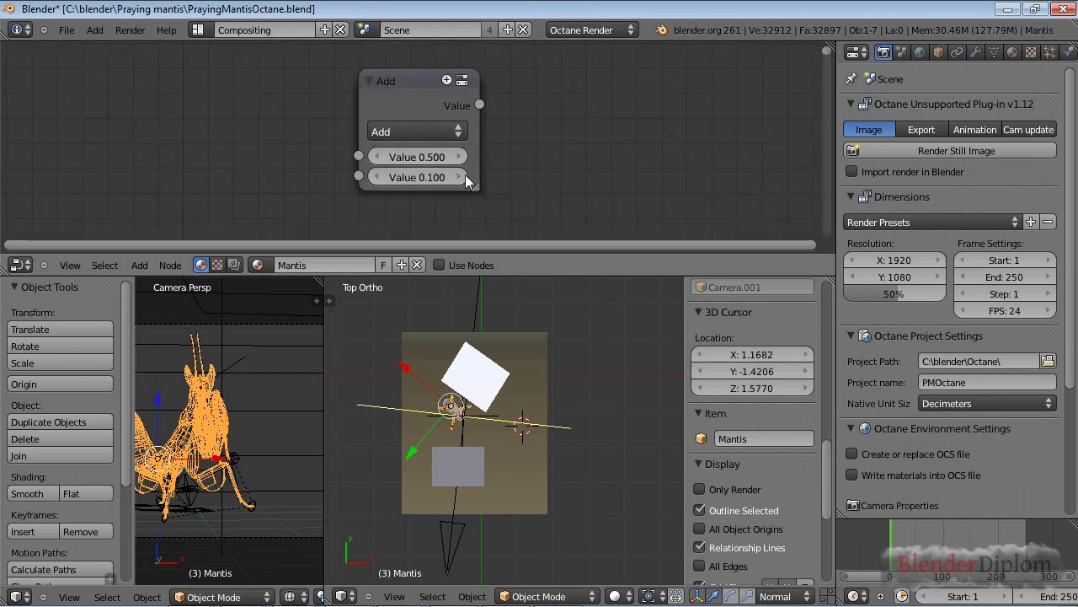
click(234, 264)
scroll(494, 176, down, 3)
middle_drag(494, 175, 419, 78)
drag(246, 87, 541, 255)
key(x)
Reposition the Render Layers node, pull the Composite node closer, and uncheck Use Nodes
right_click(228, 183)
key(g)
click(396, 114)
scroll(412, 154, up, 3)
scroll(412, 148, down, 1)
drag(376, 85, 750, 121)
scroll(970, 403, down, 5)
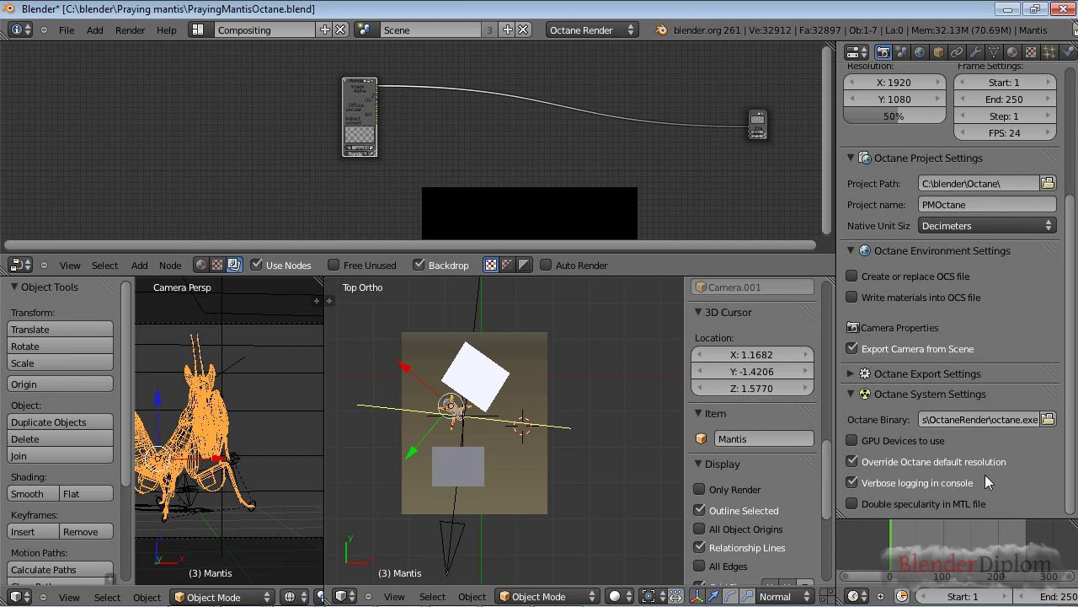
scroll(985, 475, up, 5)
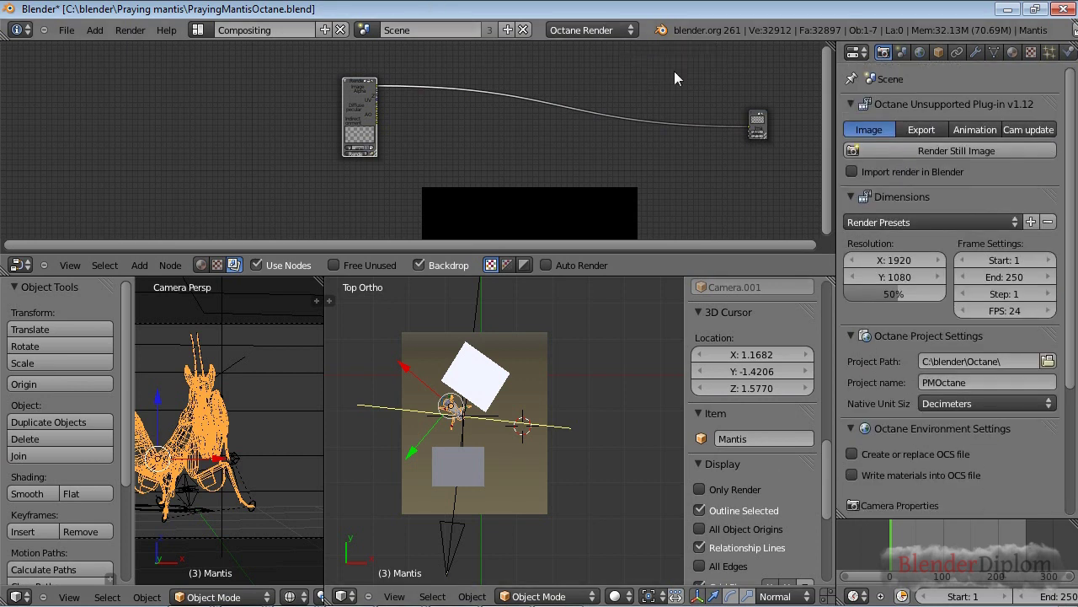
drag(758, 119, 456, 102)
click(257, 264)
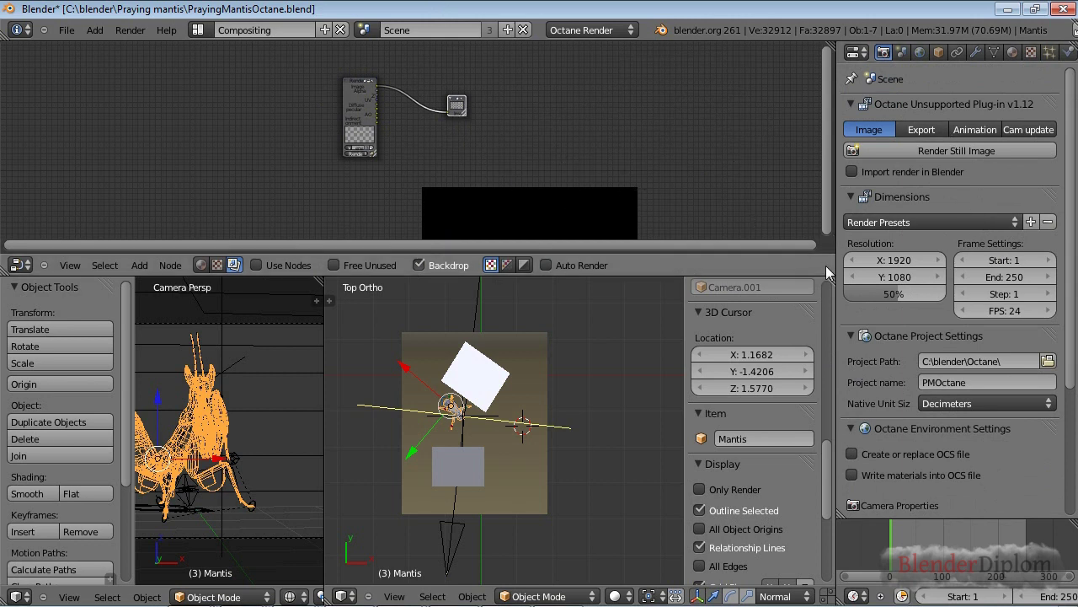
Toggle the system console from Help, then render a still image with the Octane plug-in
click(162, 30)
click(202, 263)
click(946, 148)
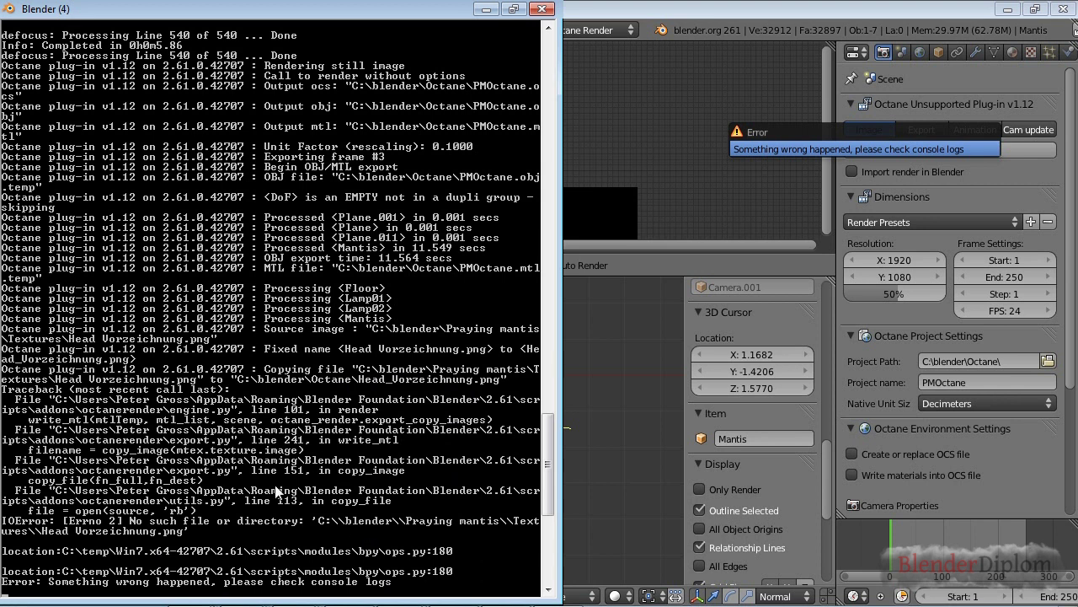
Unlink the missing Head Vorzeichnung texture from the Mantis material
click(658, 194)
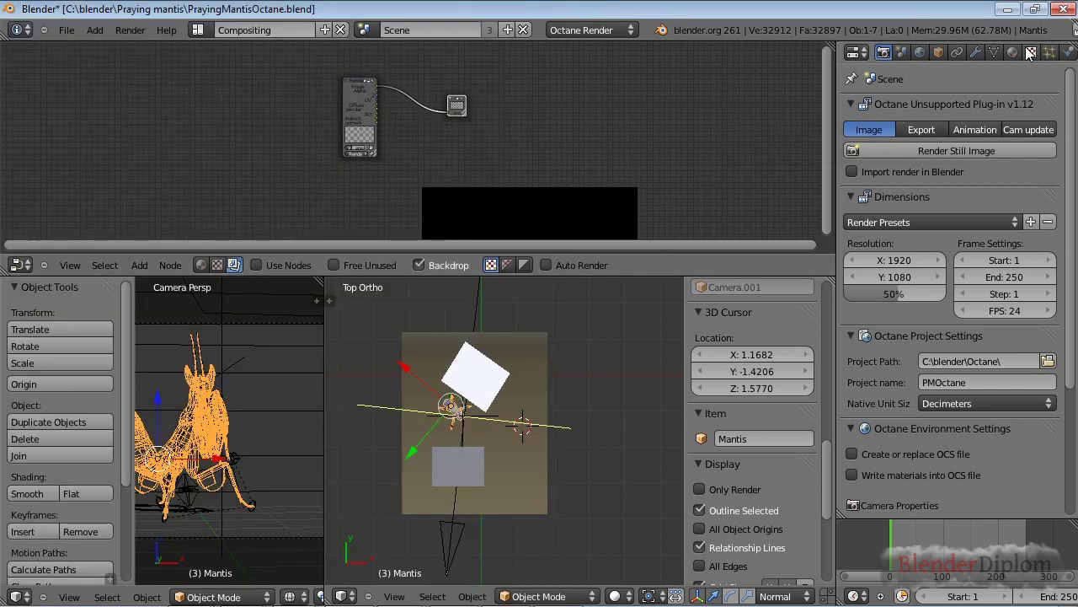
click(1031, 53)
click(968, 229)
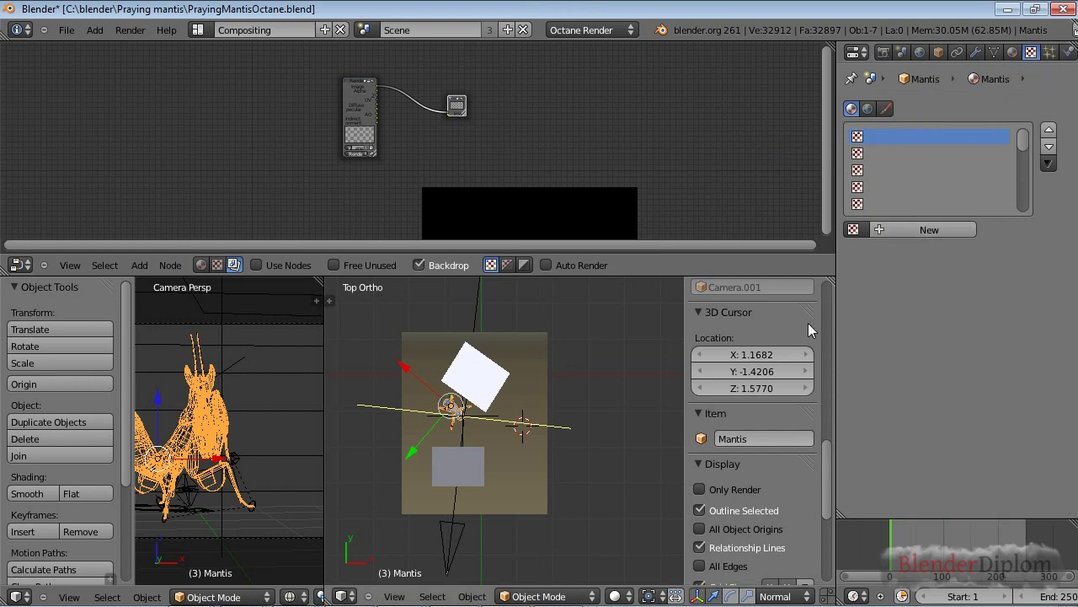
click(883, 52)
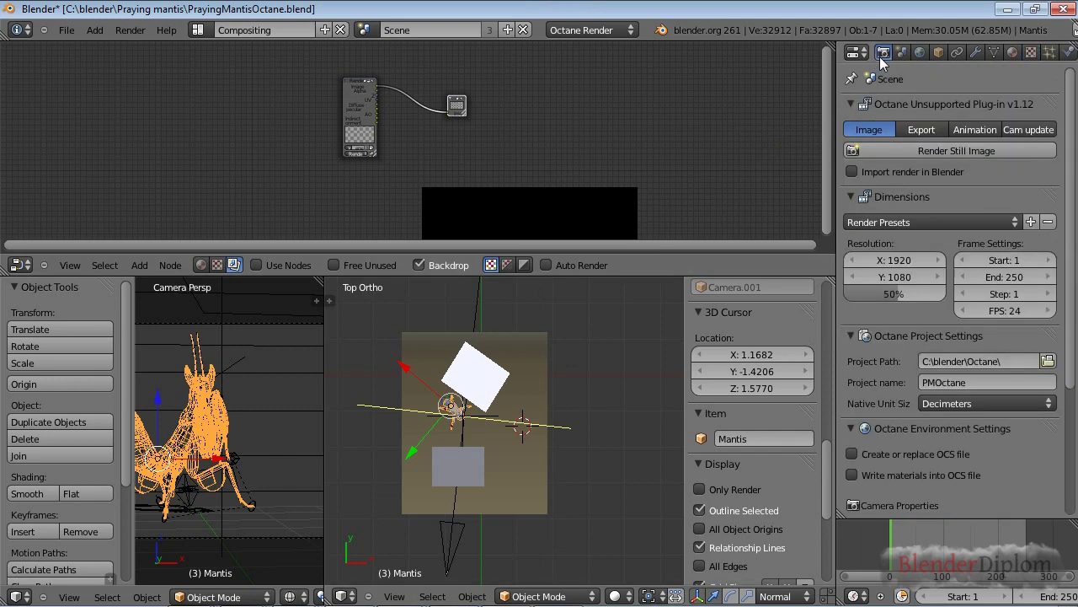
key(alt+Tab)
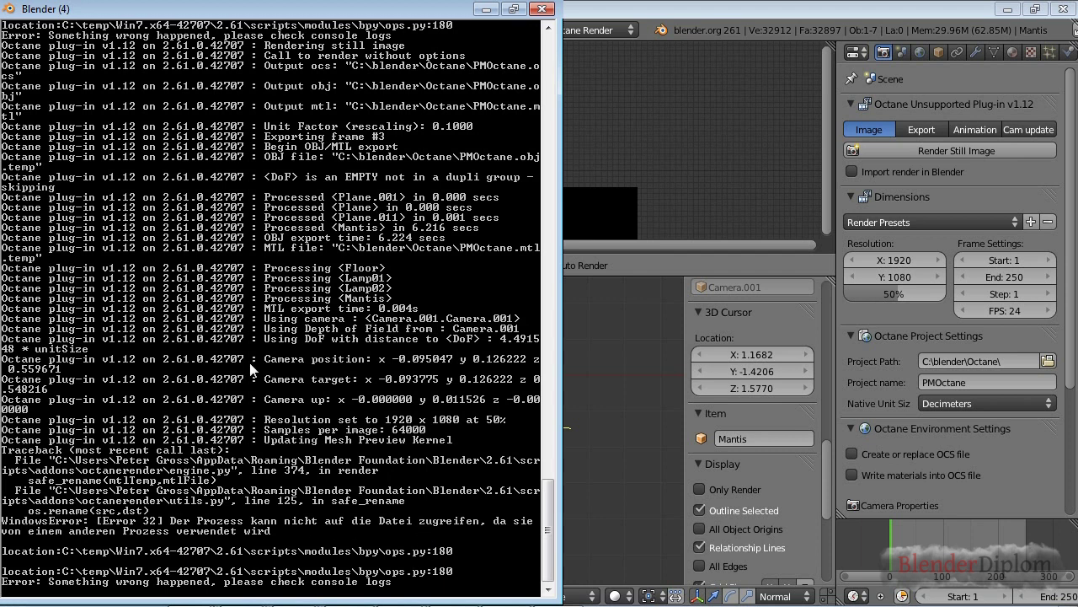
Rename the Octane project to PMOctane2 and render the still image again
drag(300, 24, 329, 17)
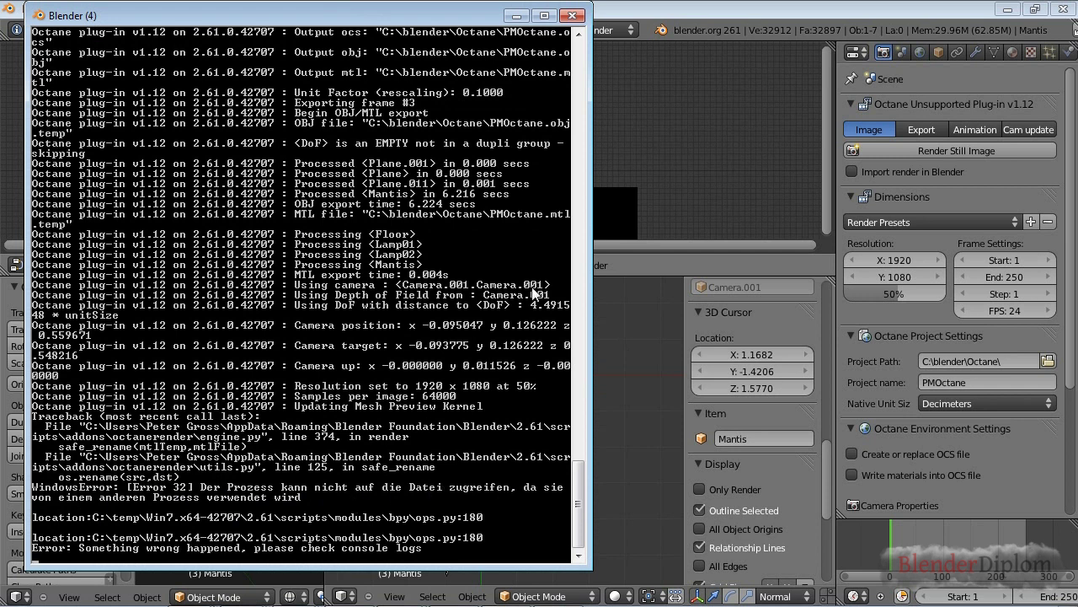
click(834, 337)
scroll(986, 424, down, 5)
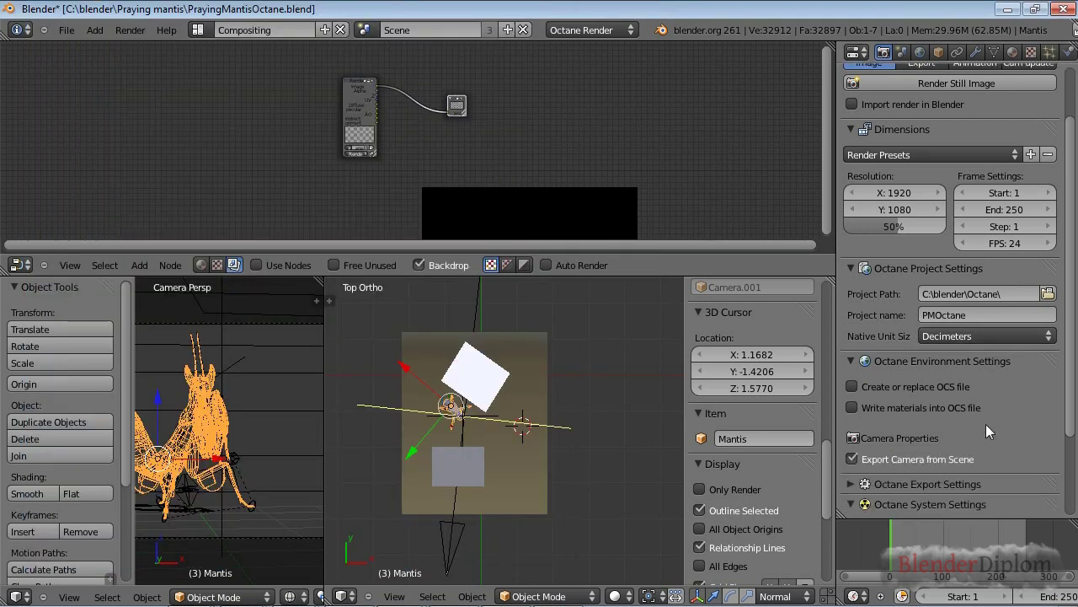
scroll(986, 424, up, 4)
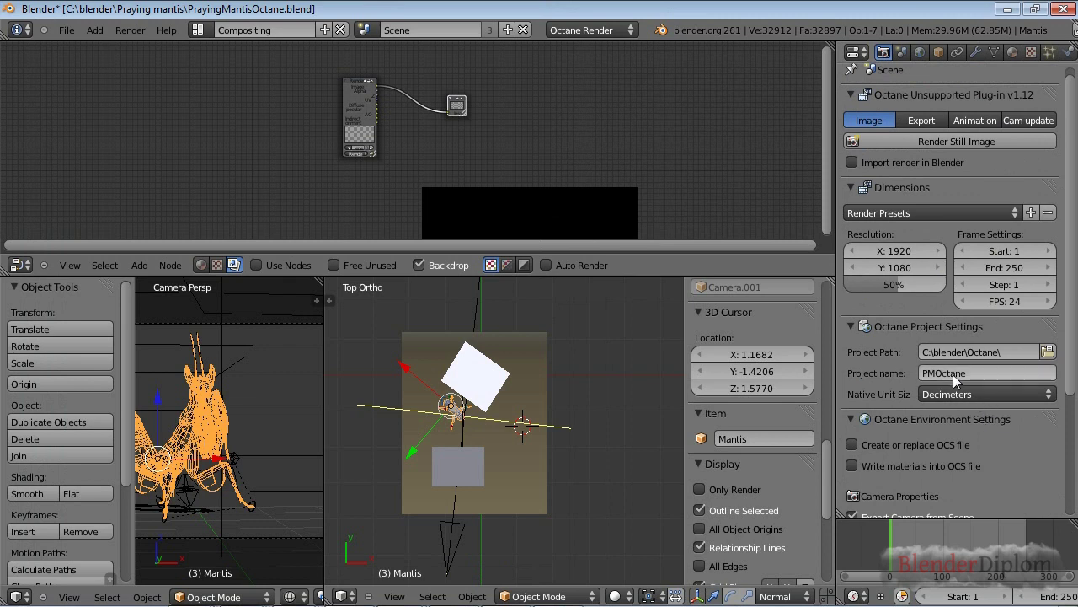
click(950, 373)
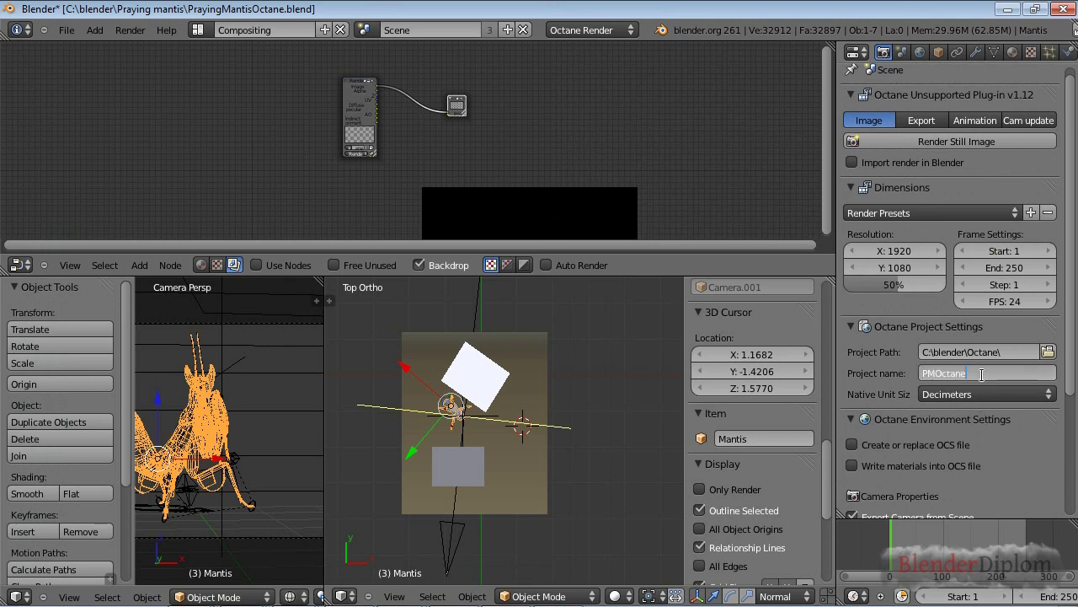
key(End)
text(2)
key(Return)
click(935, 139)
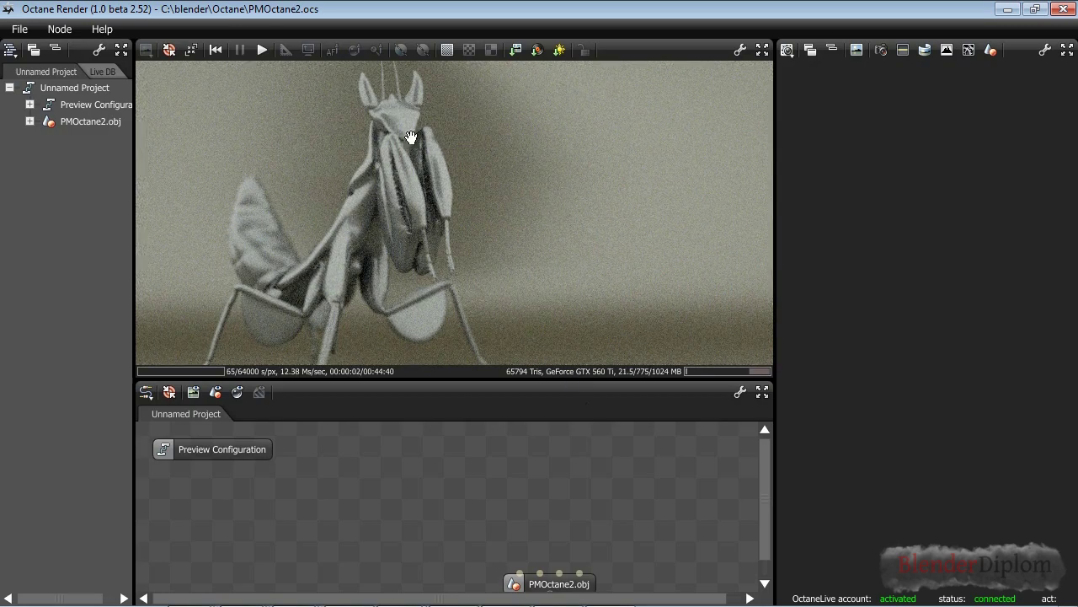
Orbit the mantis preview and resize the render view, side panel and node graph areas
scroll(482, 243, down, 3)
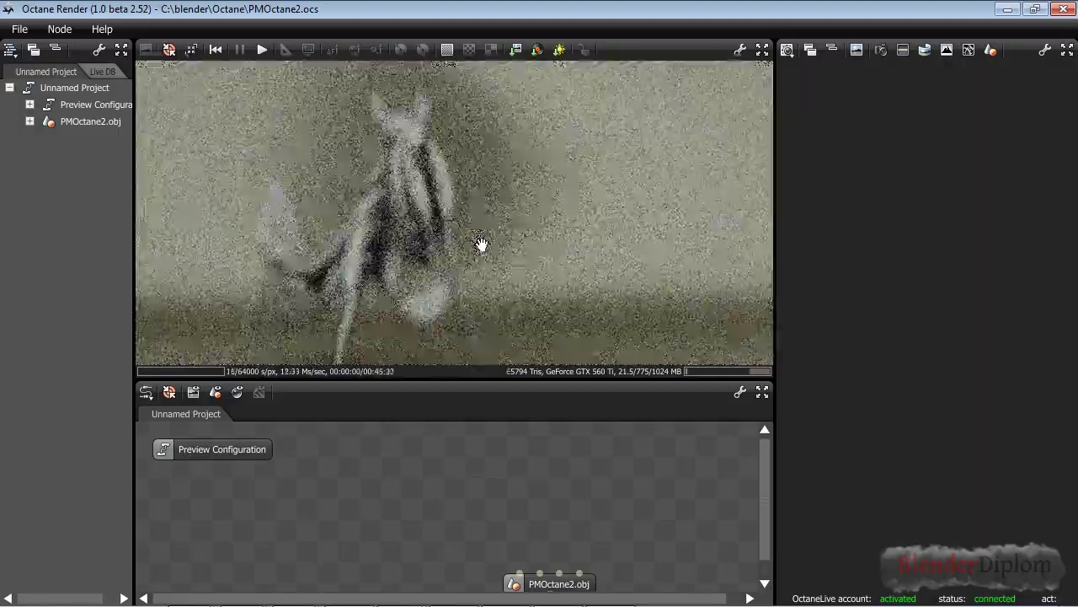
drag(481, 244, 481, 244)
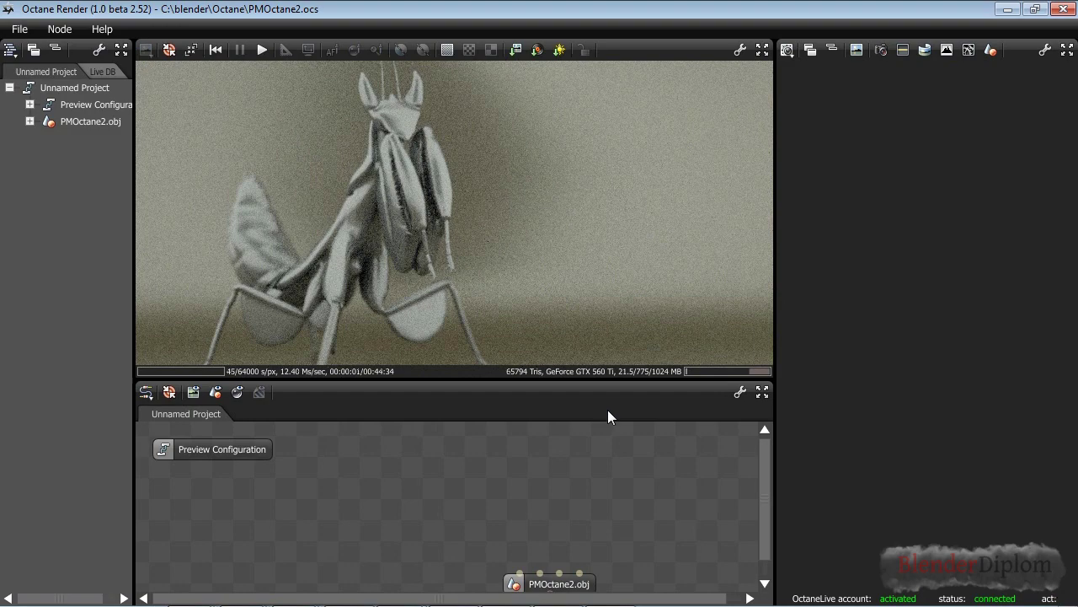
drag(613, 380, 595, 525)
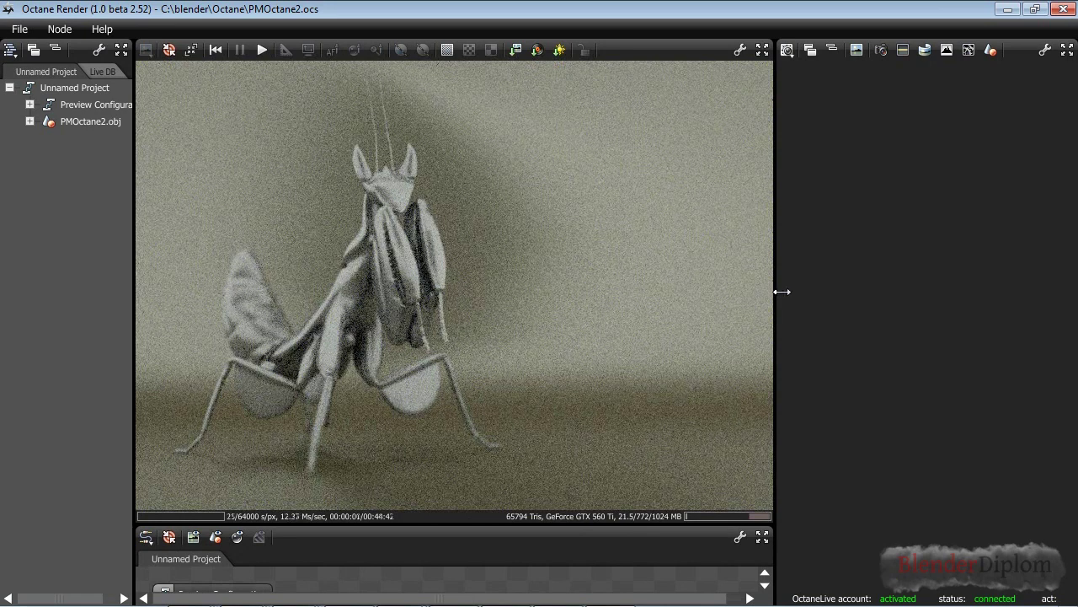
drag(775, 294, 1010, 310)
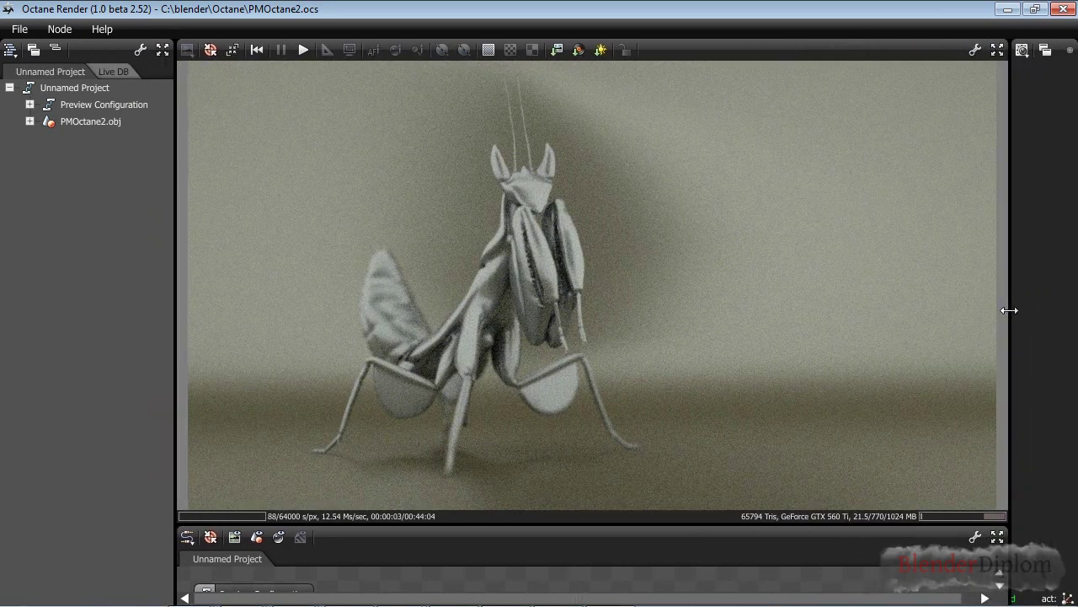
drag(1009, 310, 874, 317)
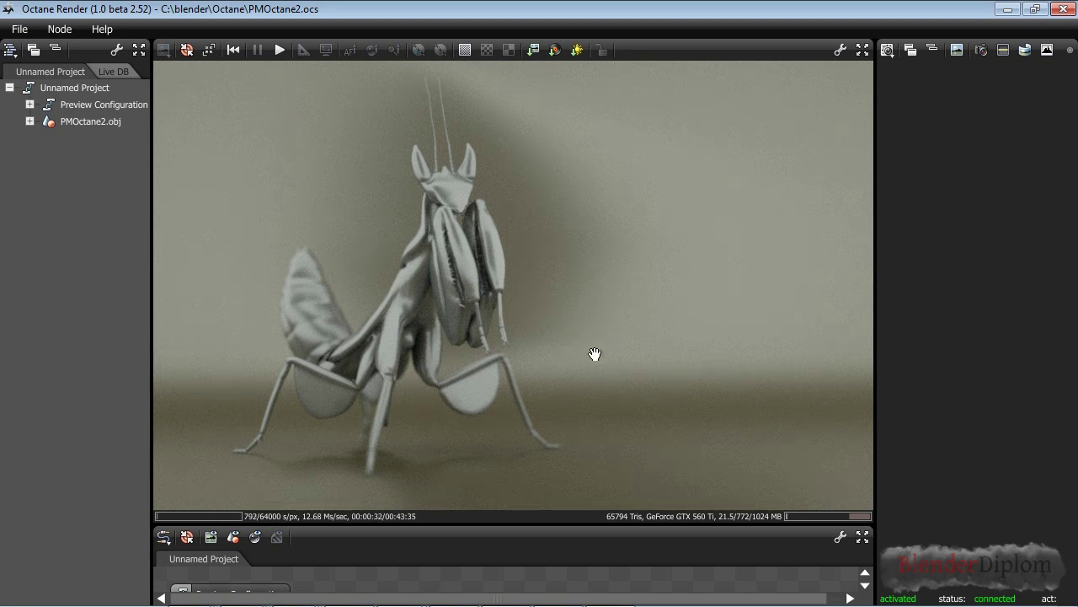
drag(554, 523, 560, 332)
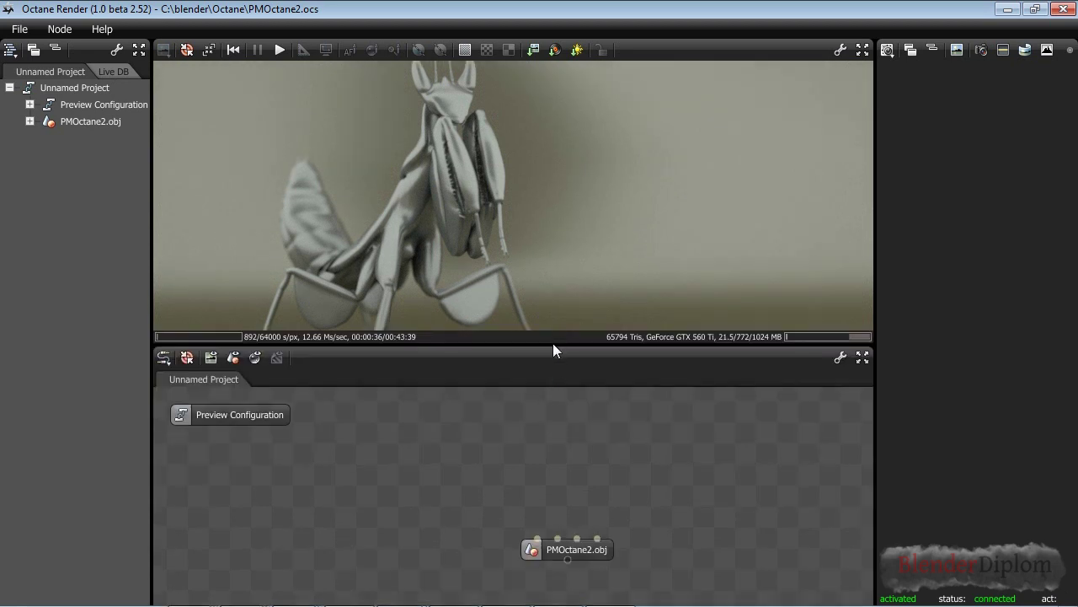
drag(553, 343, 547, 391)
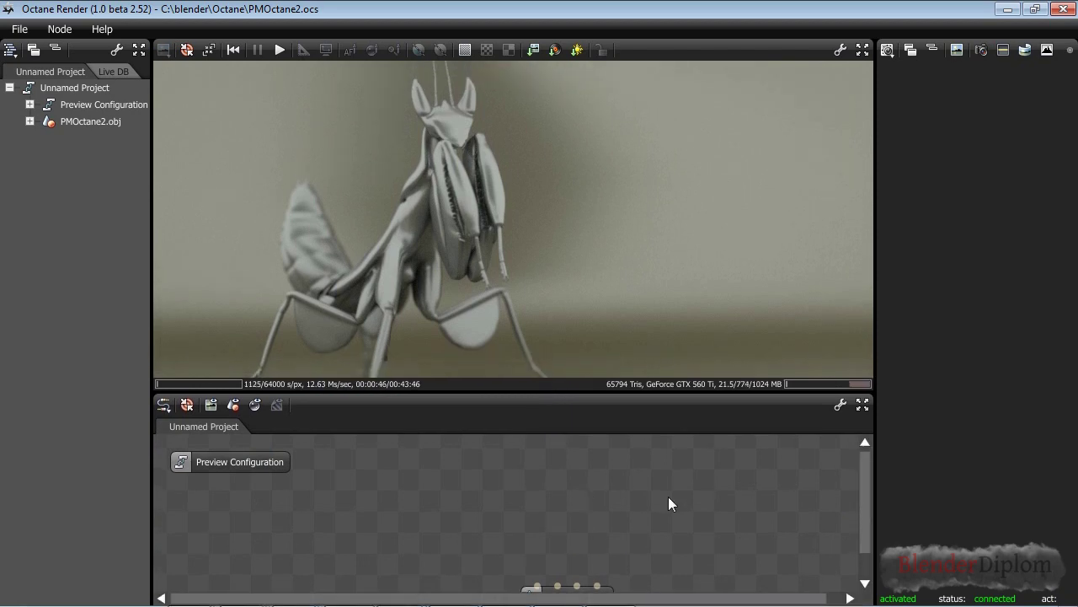
scroll(586, 490, down, 1)
Drag the viewport splitter left until the Floor material's specular 0.500 and roughness sliders show labels
drag(601, 566, 557, 505)
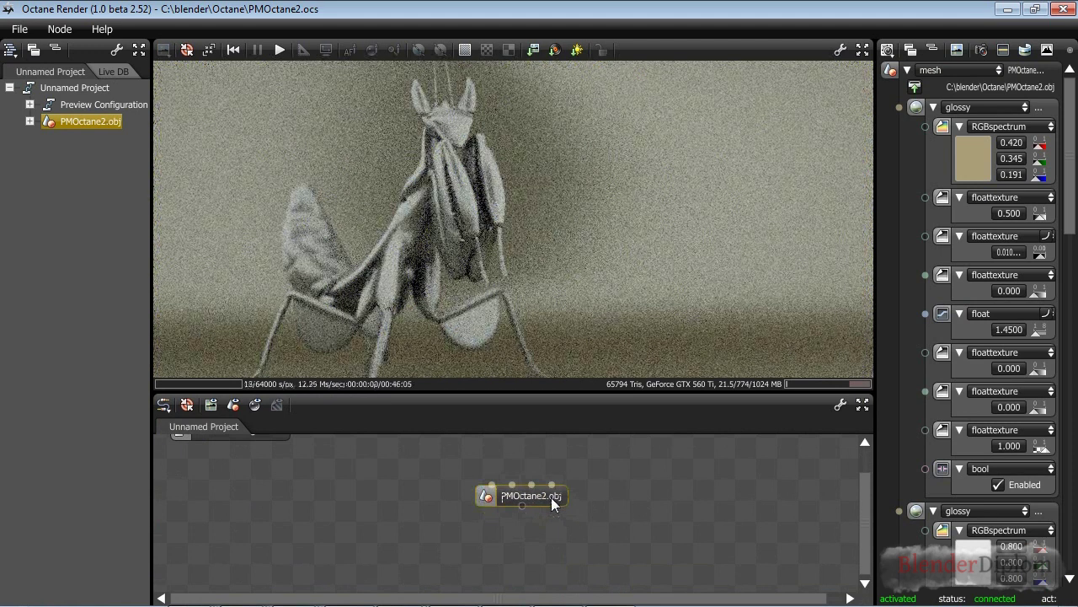
scroll(577, 531, up, 1)
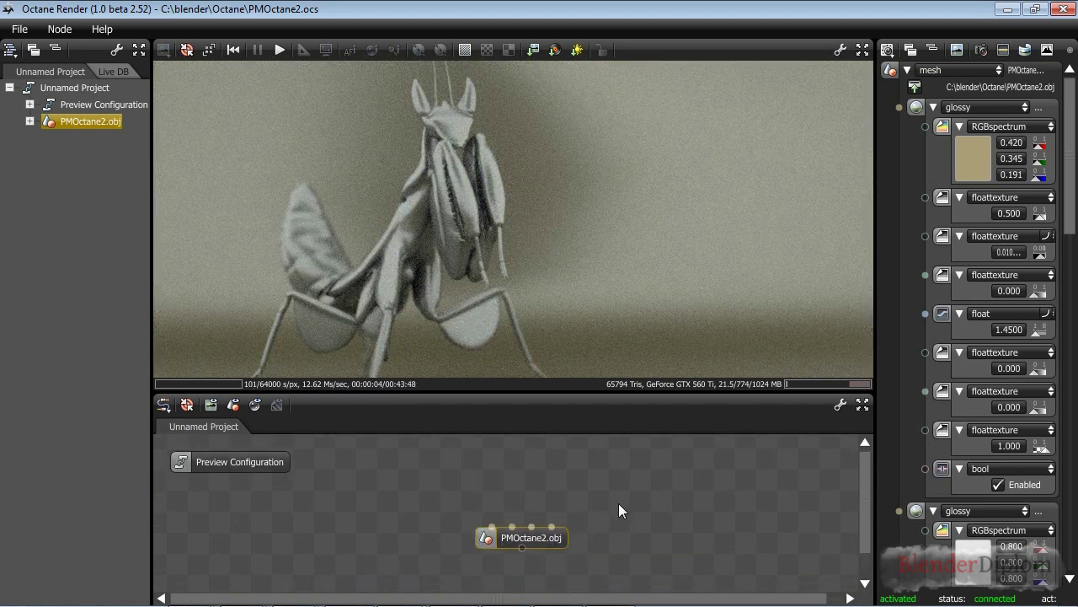
drag(544, 538, 495, 538)
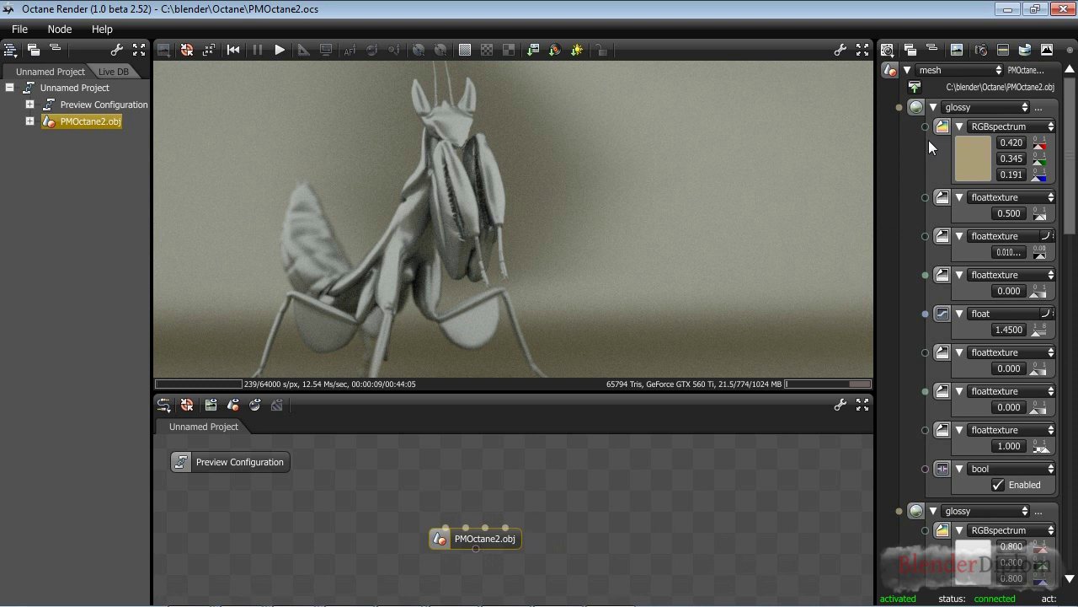
drag(876, 140, 736, 149)
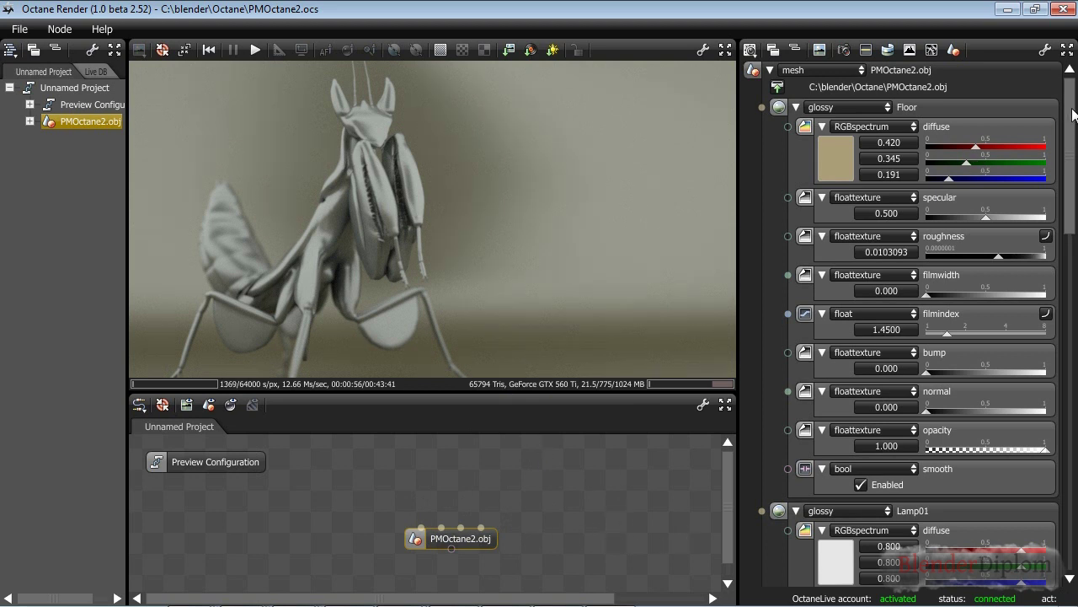
drag(1072, 114, 1073, 114)
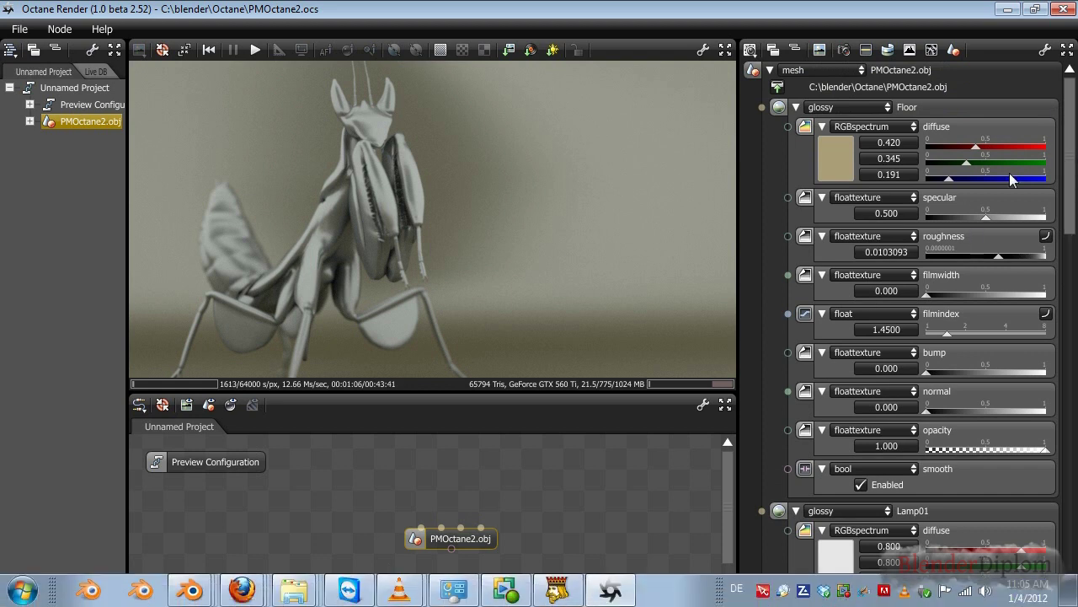
Raise the Floor roughness to 0.1582033, returning Lamp01's diffuse blue and film width to their original values
scroll(1041, 147, down, 5)
scroll(1041, 148, up, 10)
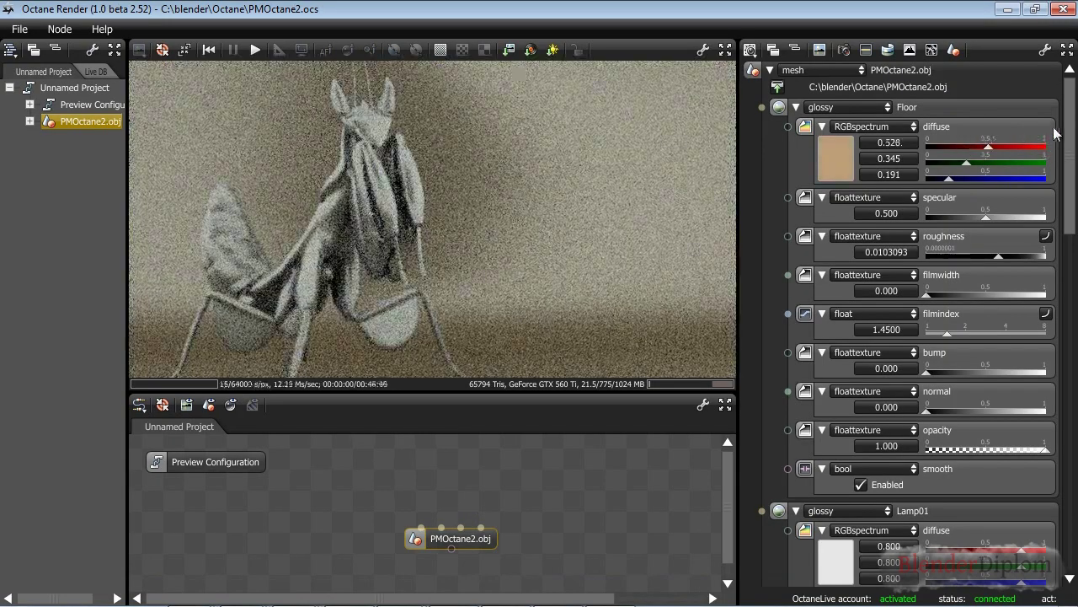
scroll(1045, 209, down, 5)
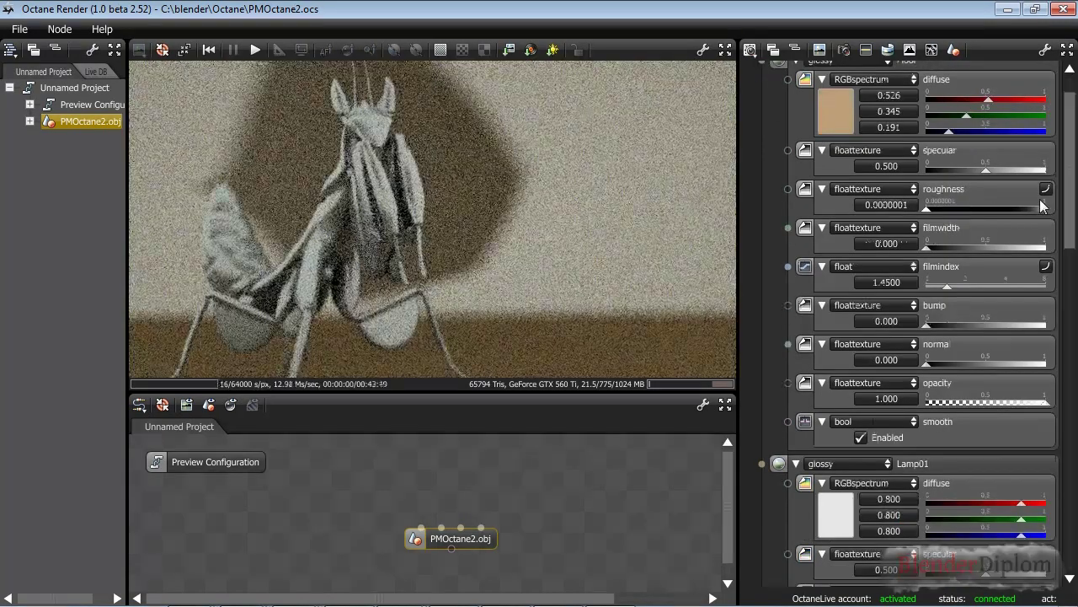
scroll(1042, 205, up, 5)
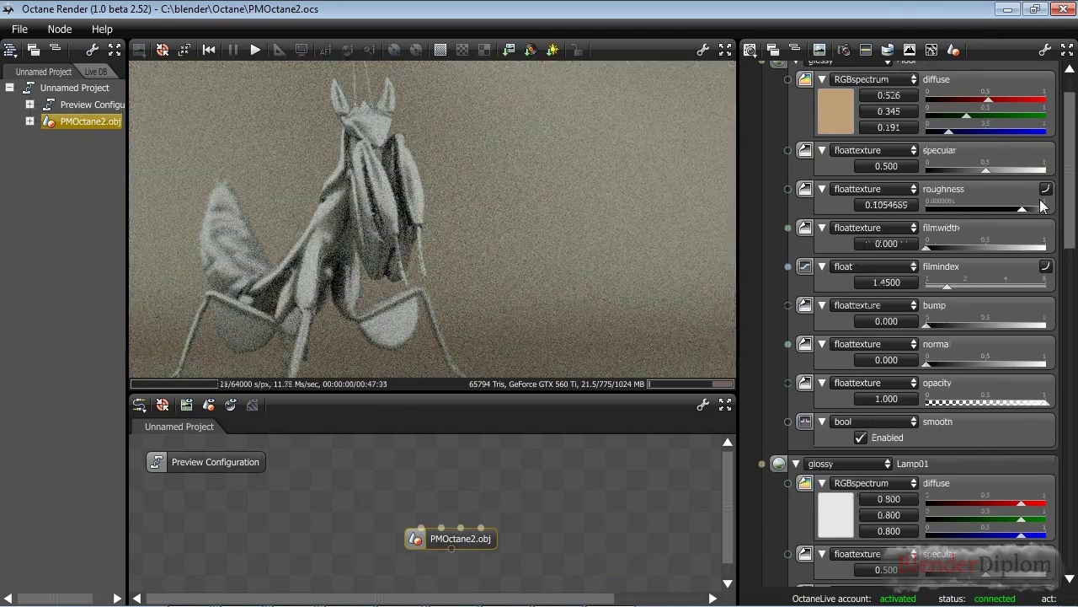
scroll(1041, 206, up, 2)
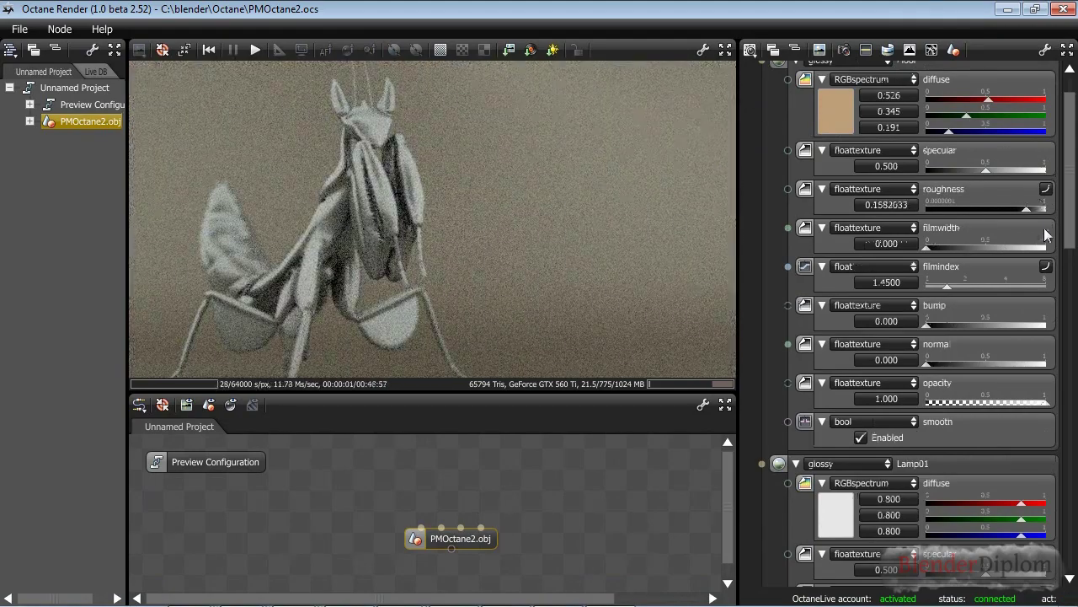
scroll(1029, 429, down, 6)
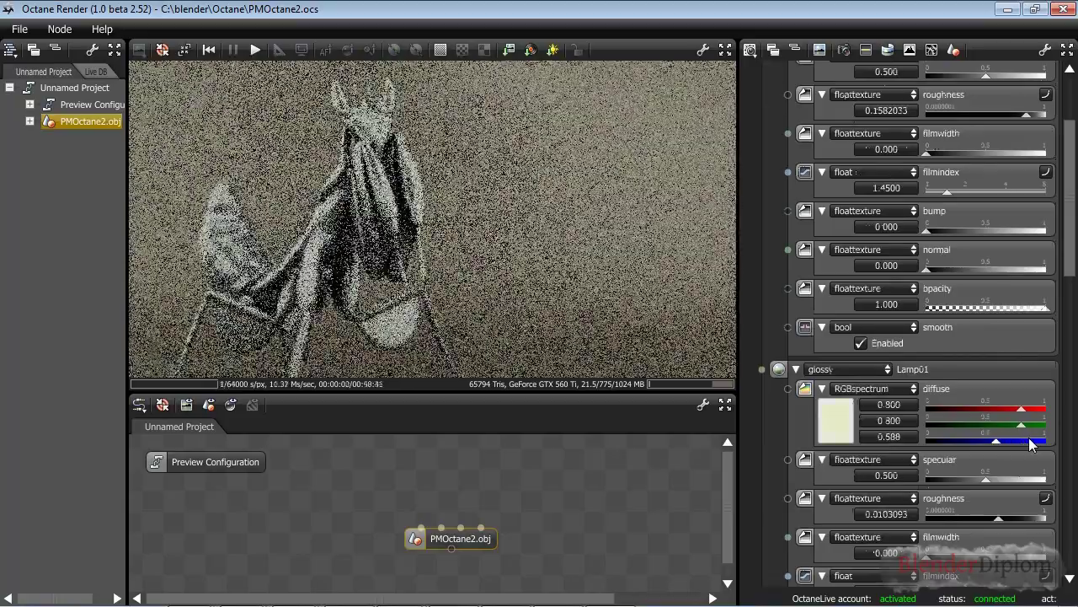
scroll(1030, 445, up, 6)
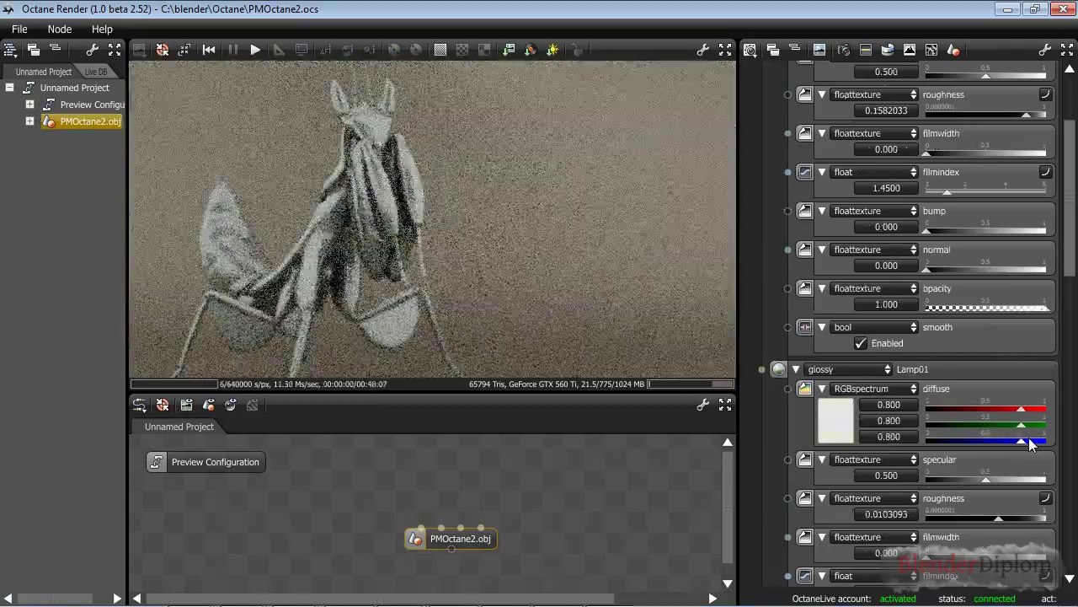
scroll(1058, 367, down, 5)
scroll(1058, 368, down, 3)
scroll(1057, 368, up, 4)
scroll(1039, 369, up, 3)
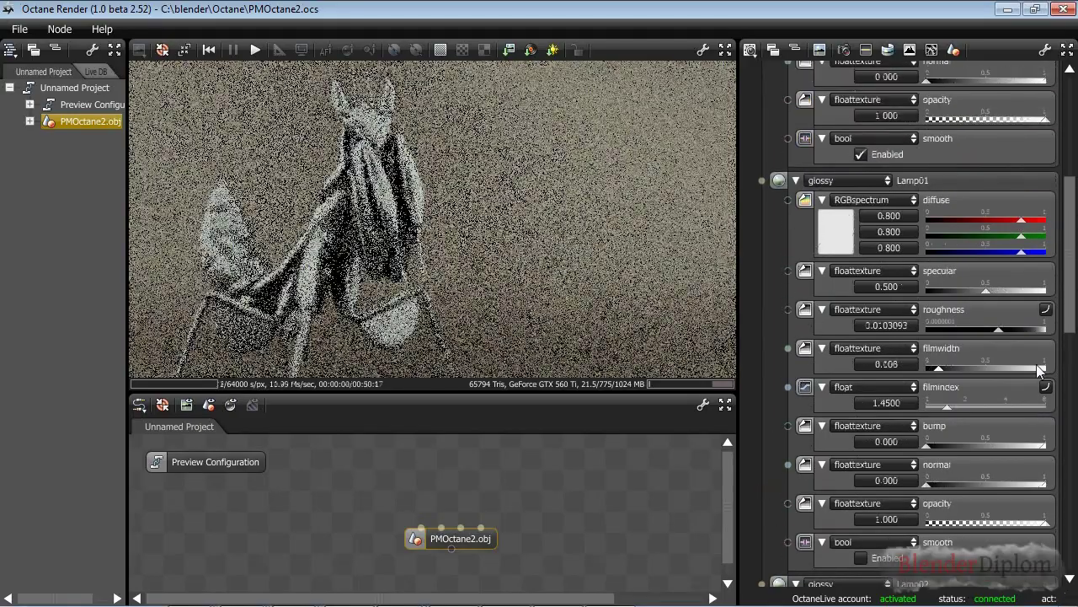
scroll(1039, 369, down, 3)
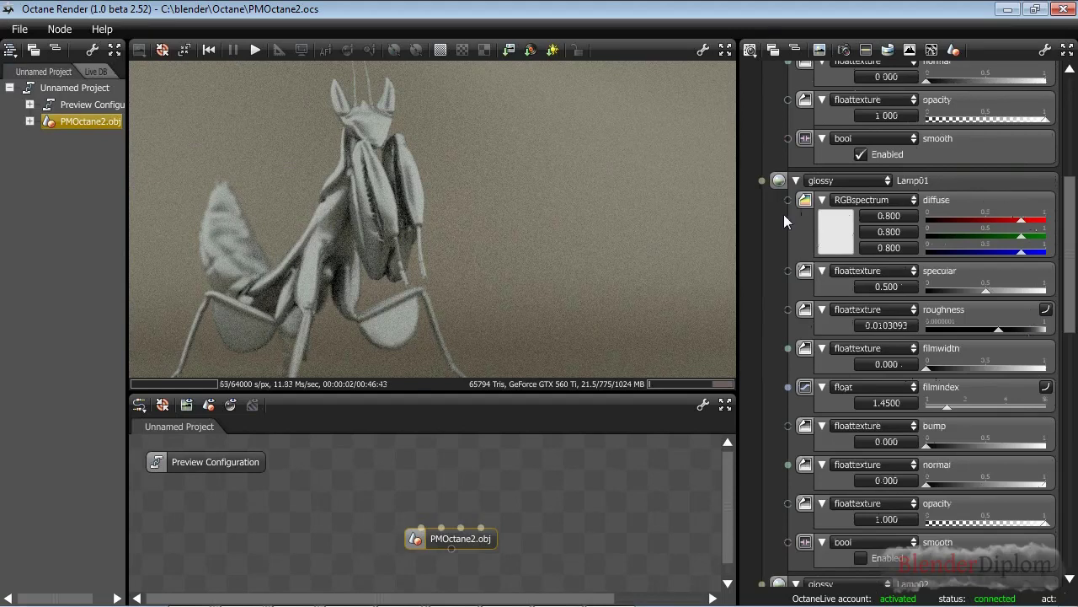
scroll(769, 221, down, 3)
scroll(770, 221, down, 1)
scroll(769, 222, up, 10)
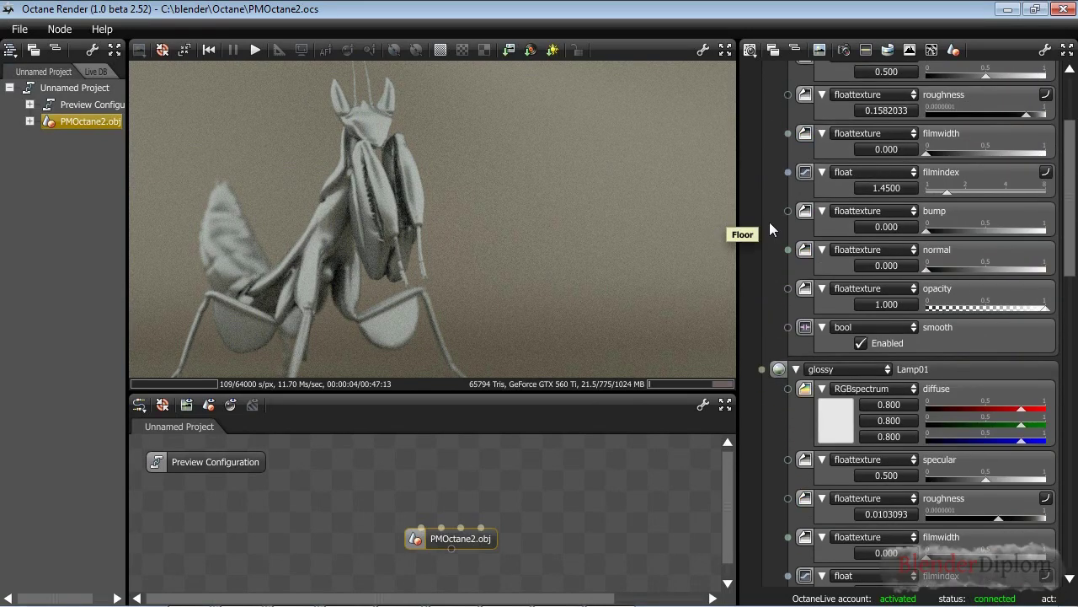
scroll(769, 222, down, 8)
scroll(768, 193, up, 8)
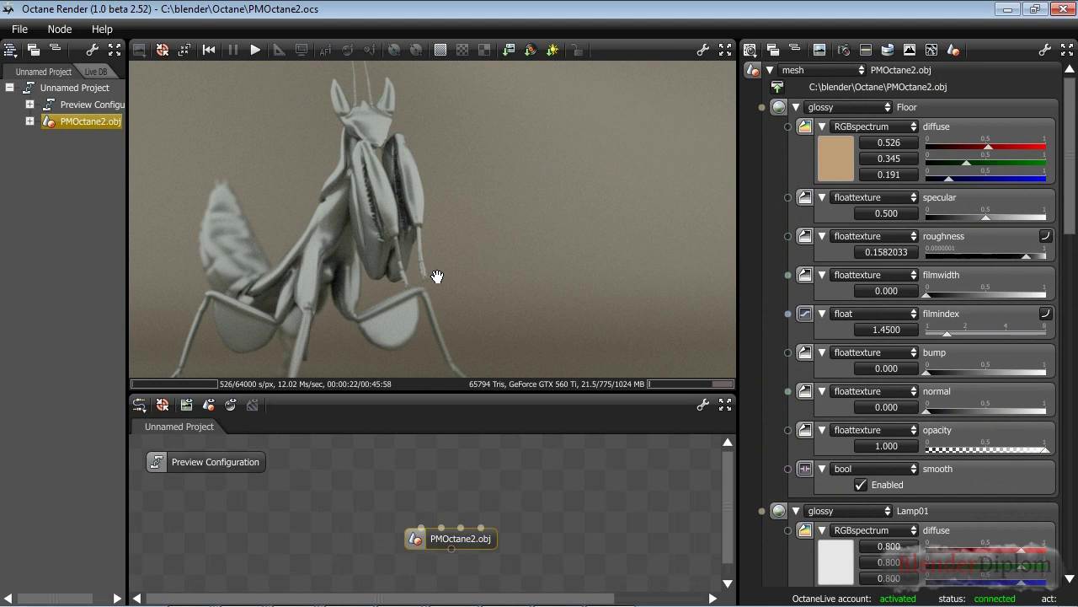
Add a specular material node from Add > materials and place the PMOctane2.obj node beneath it
right_click(468, 466)
mouse_move(489, 472)
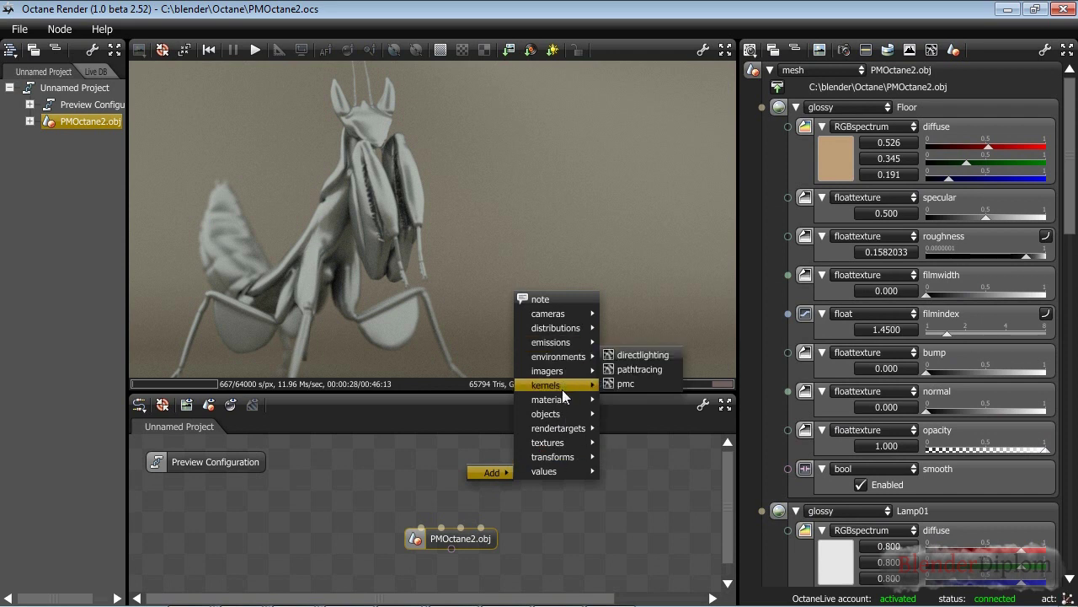
mouse_move(563, 400)
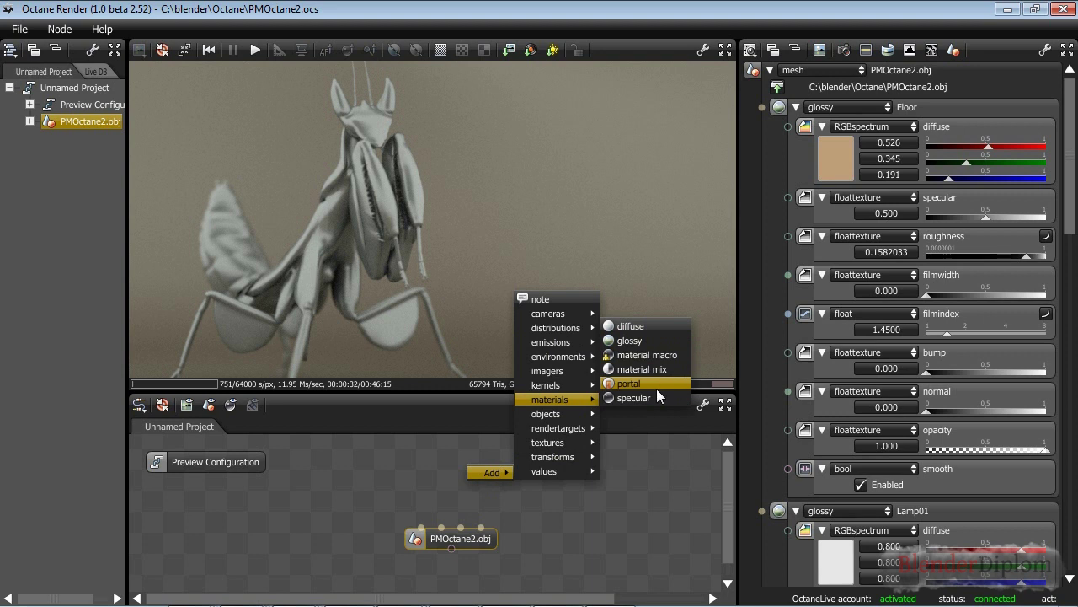
click(656, 397)
drag(484, 546, 521, 571)
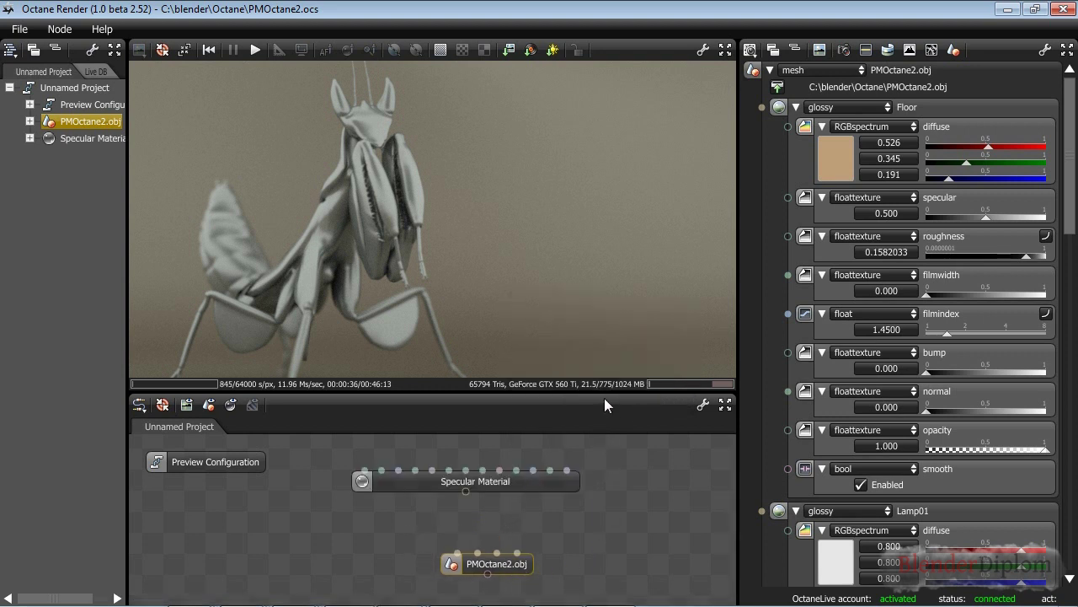
drag(604, 394, 605, 317)
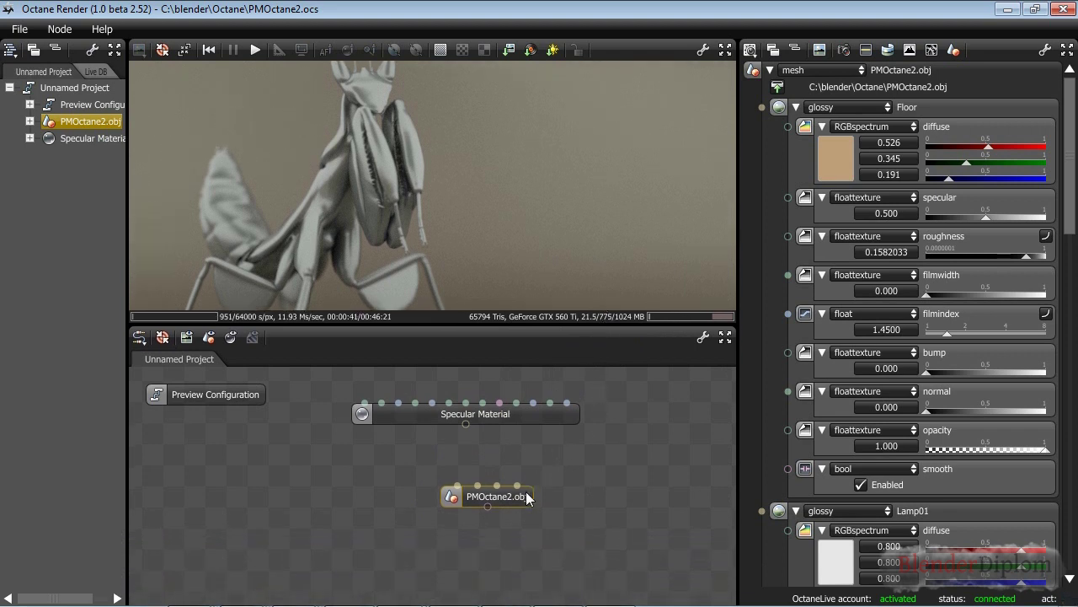
drag(526, 499, 483, 519)
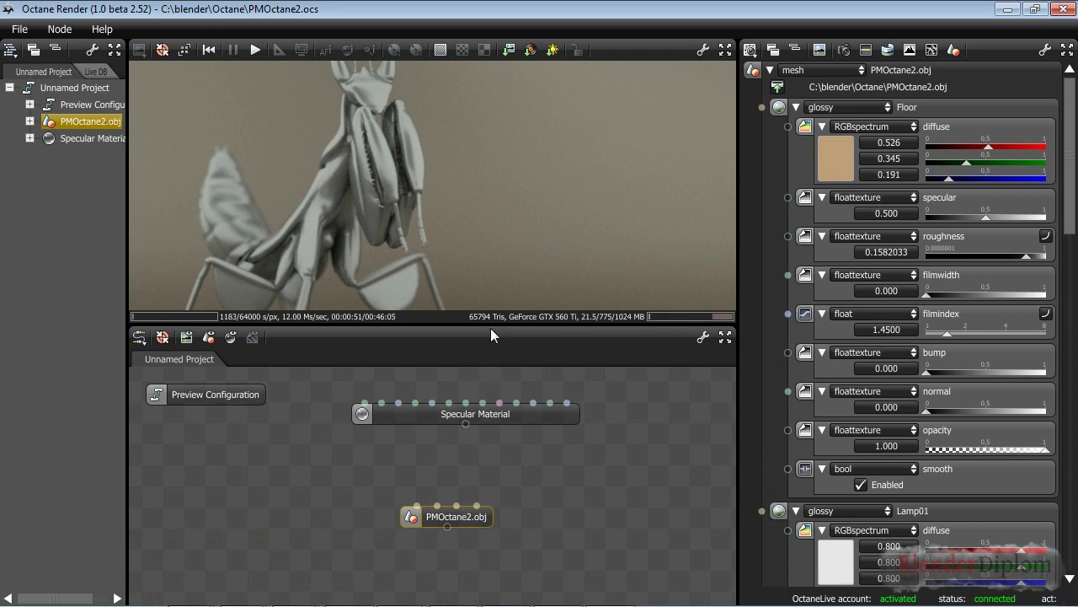
Enlarge the render viewport, then orbit and zoom the camera to a new angle on the mantis
drag(491, 326, 492, 377)
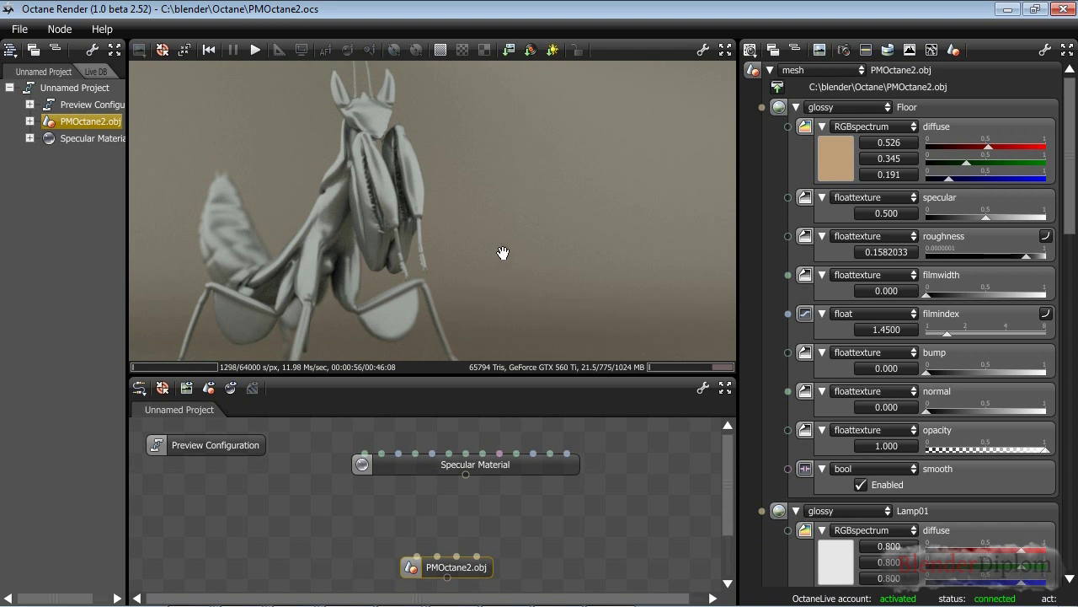
drag(474, 254, 466, 210)
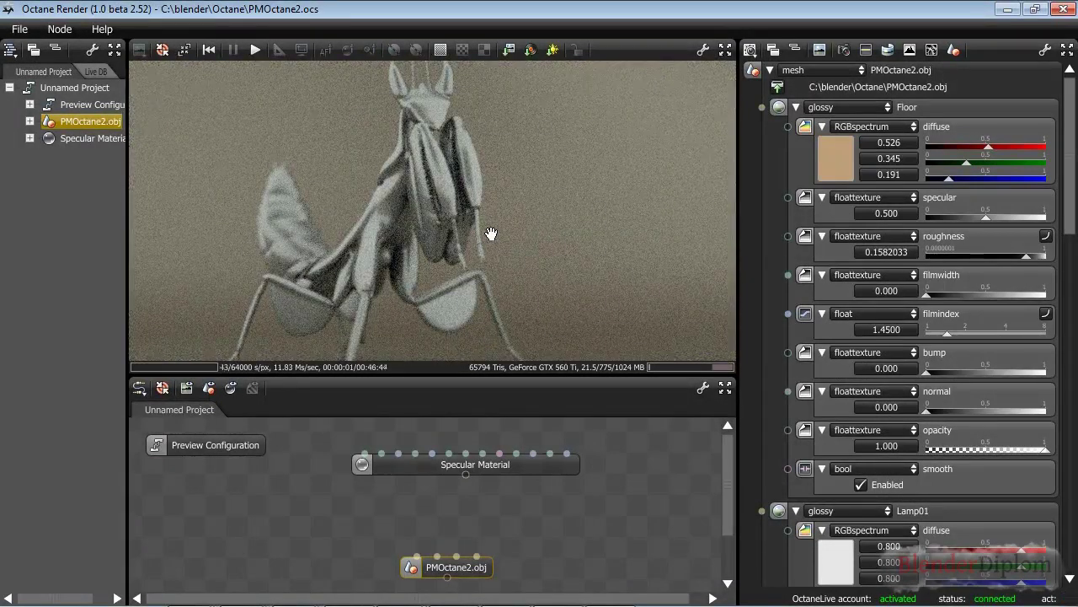
scroll(491, 233, up, 5)
scroll(492, 233, down, 8)
scroll(492, 233, up, 5)
scroll(492, 233, down, 5)
scroll(491, 233, up, 3)
click(491, 234)
drag(491, 233, 491, 234)
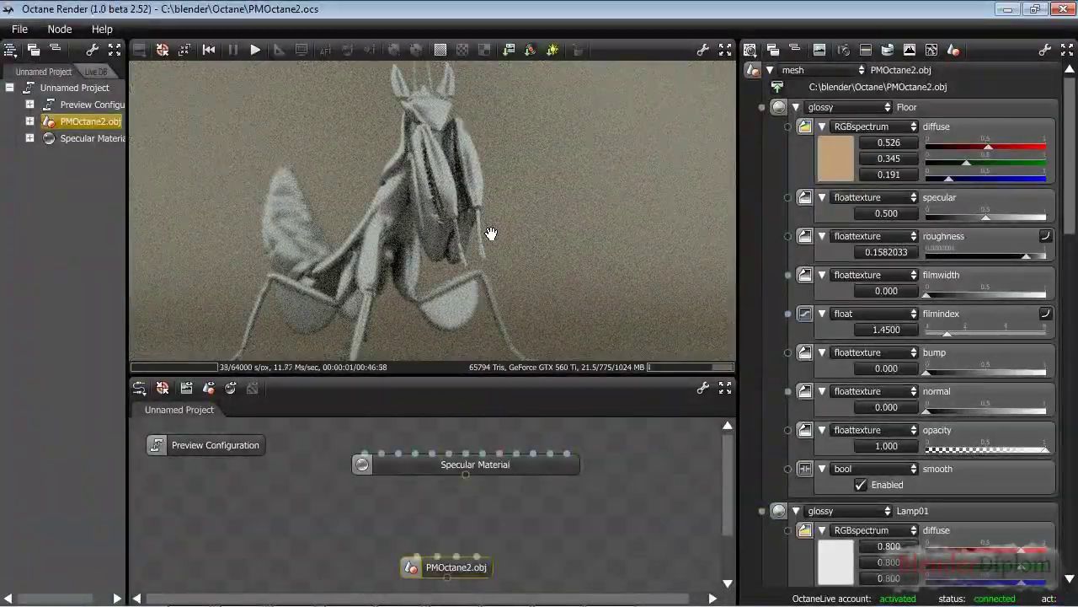
Focus the camera on the mantis's head and display its glossy material (roughness 0.0103093, index 1.45)
drag(492, 234, 492, 233)
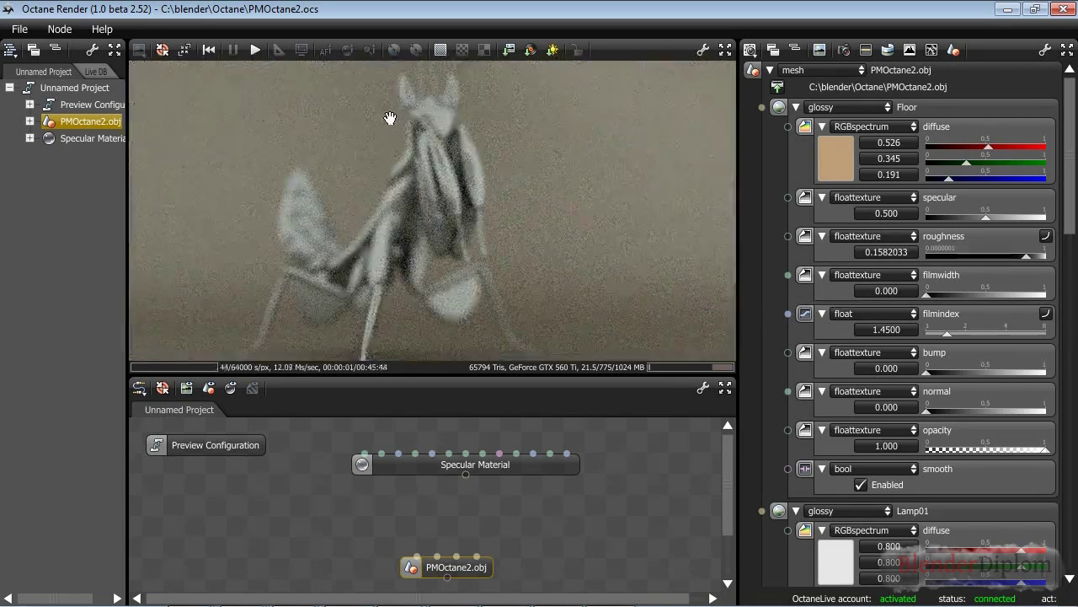
click(331, 53)
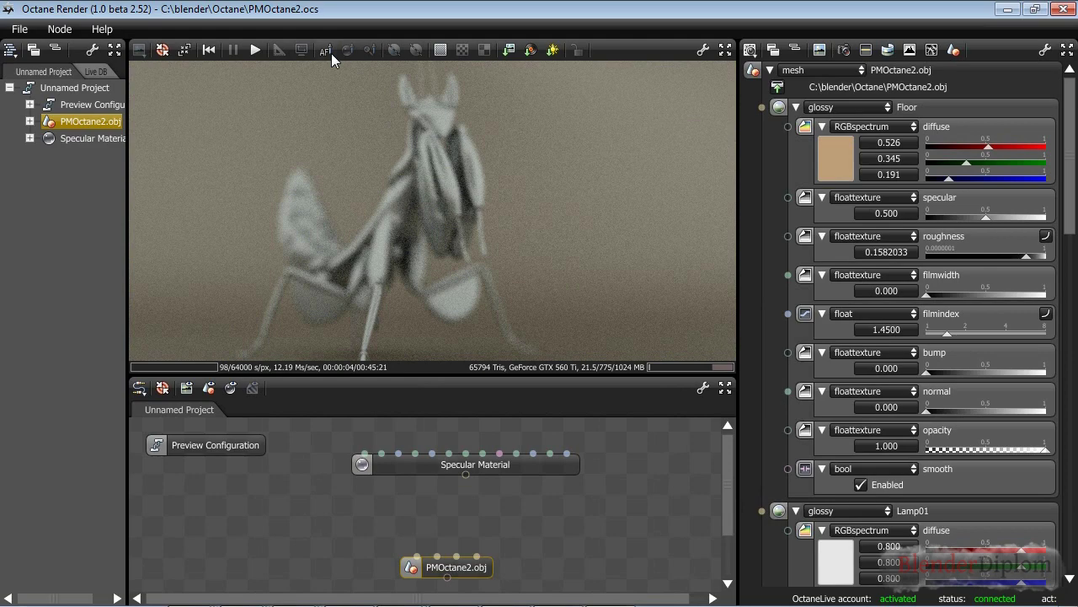
click(446, 119)
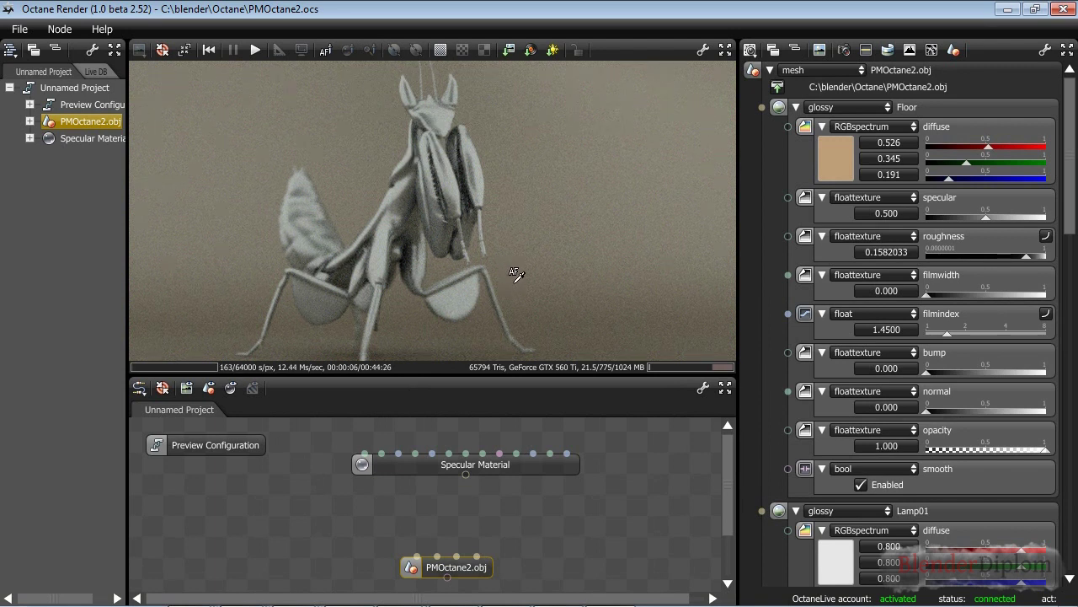
click(349, 50)
click(435, 104)
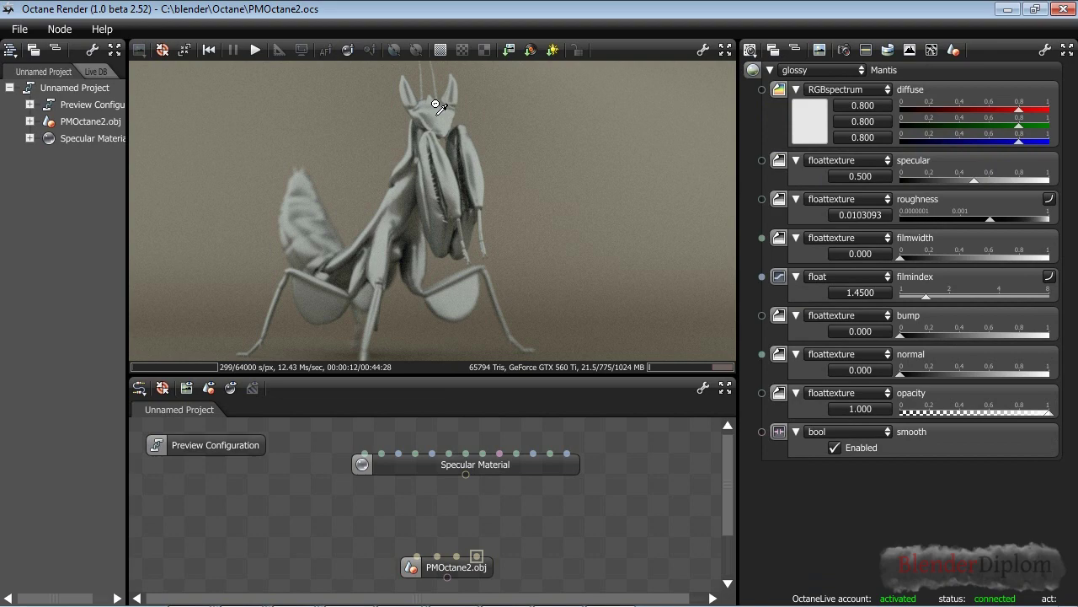
click(435, 104)
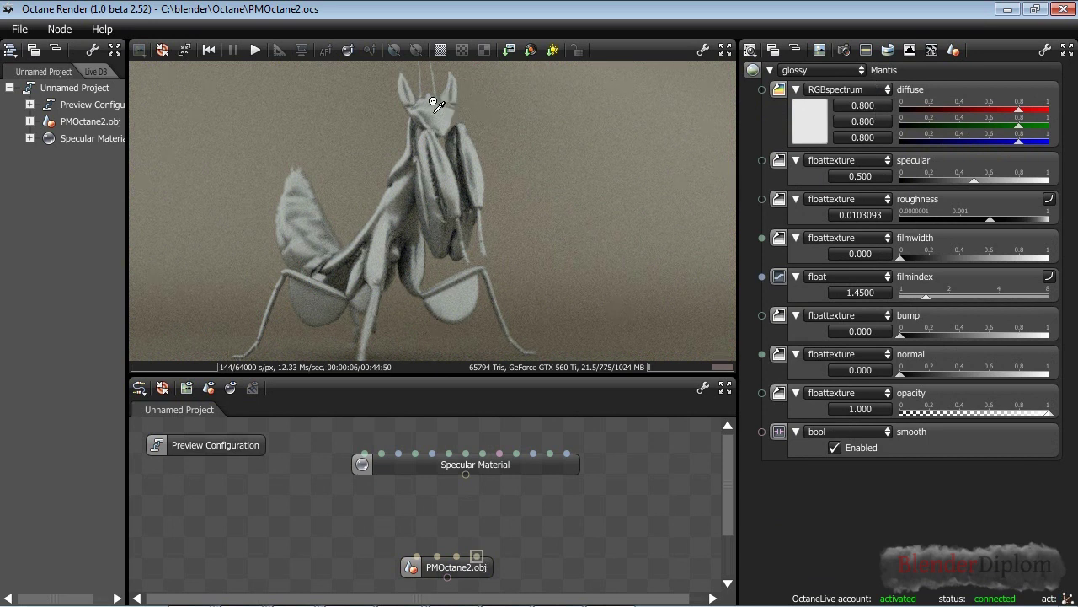
Wire the Specular Material output into the PMOctane2.obj mesh node and reposition that node
drag(466, 474, 476, 556)
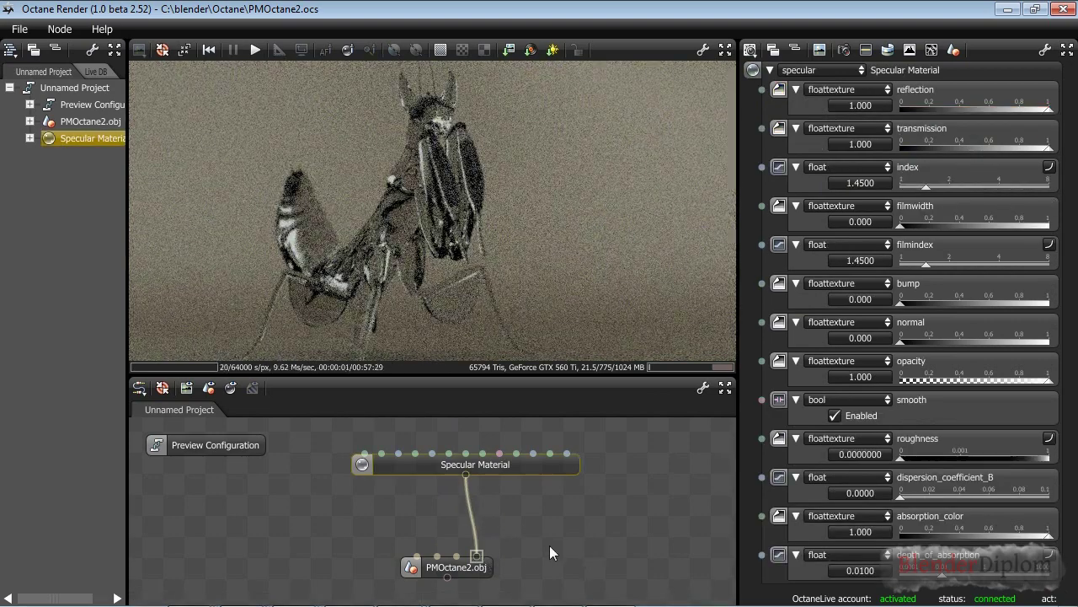
drag(474, 578, 420, 579)
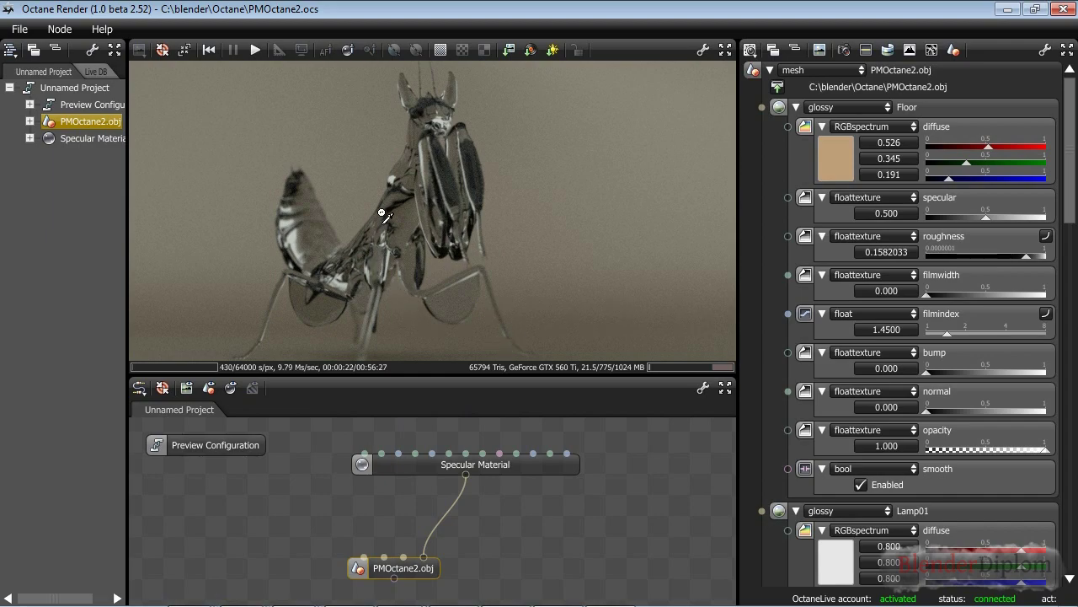
Pick several focus points until the glass mantis renders sharply from a frontal angle
click(438, 261)
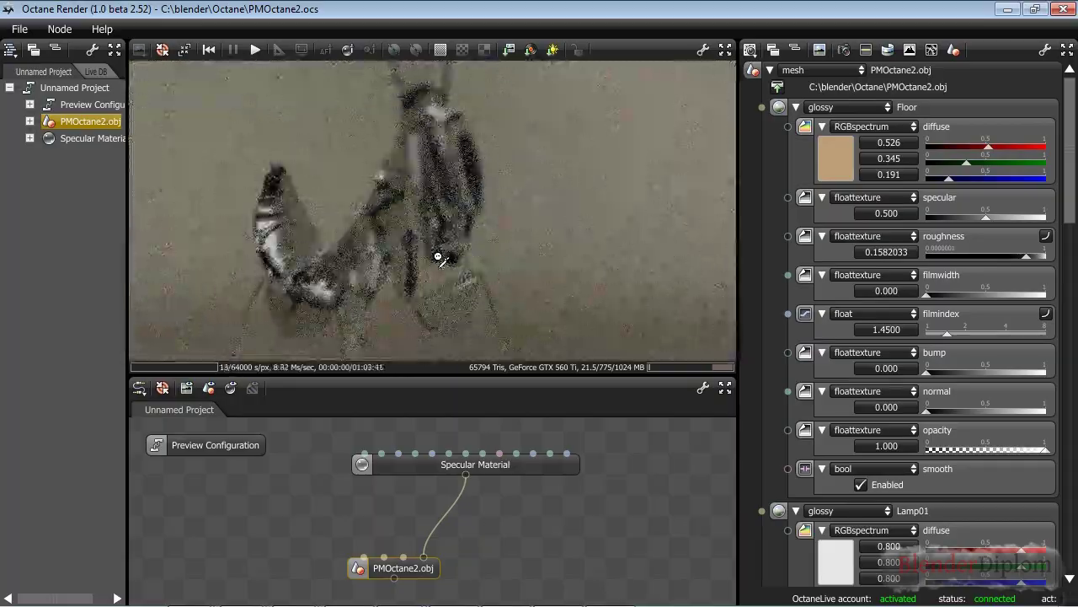
click(438, 257)
click(385, 256)
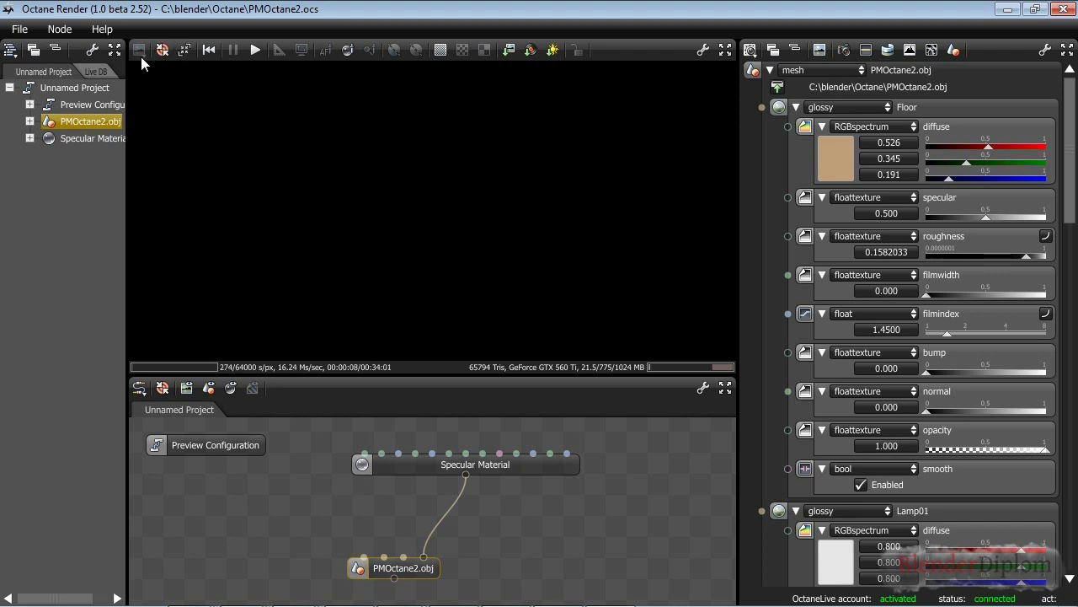
click(191, 48)
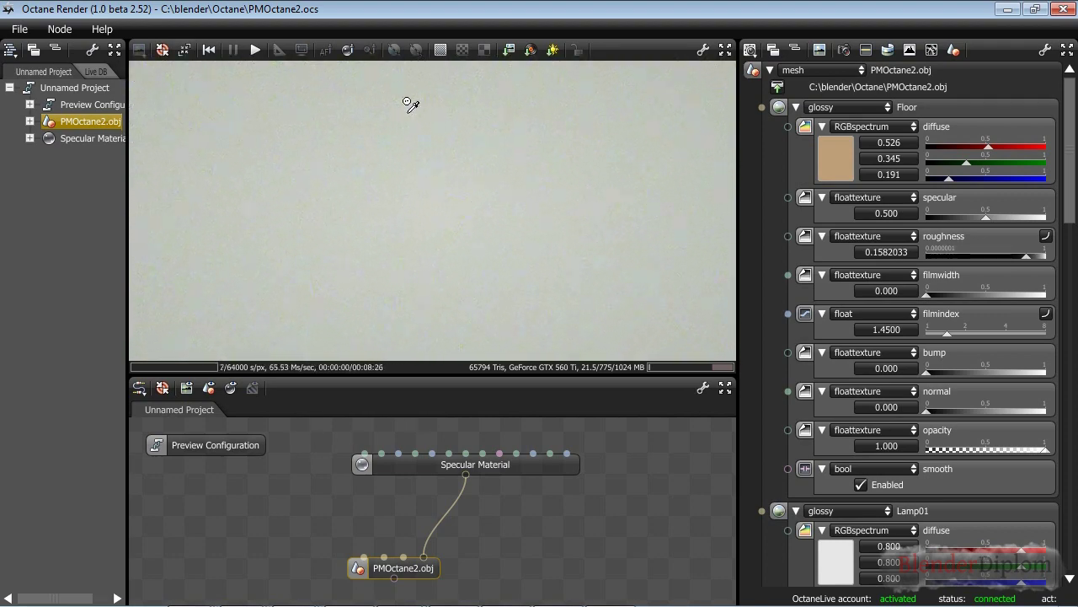
click(409, 82)
click(432, 181)
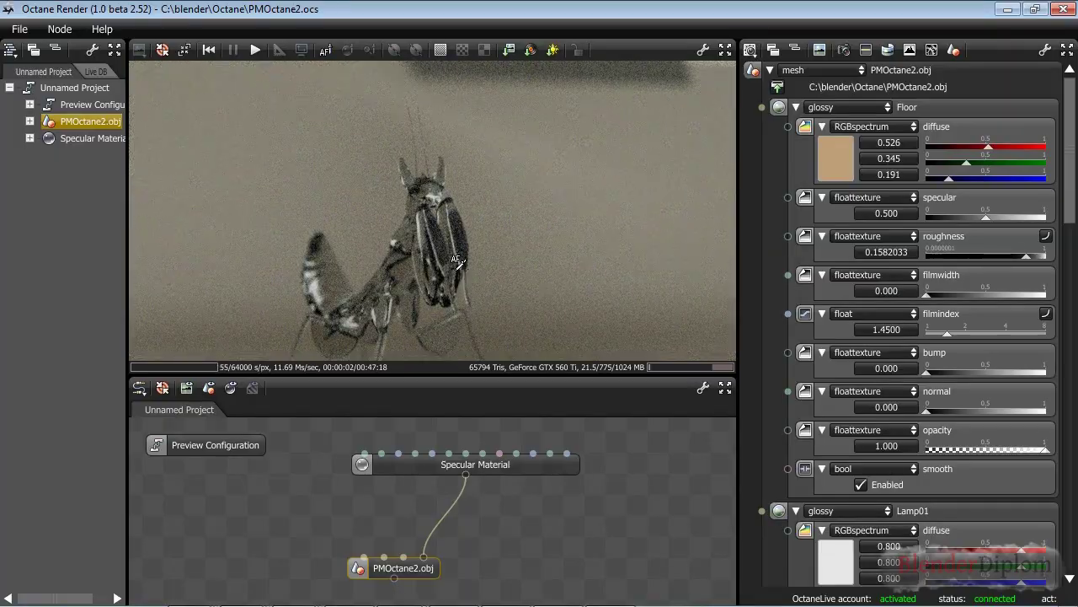
click(462, 270)
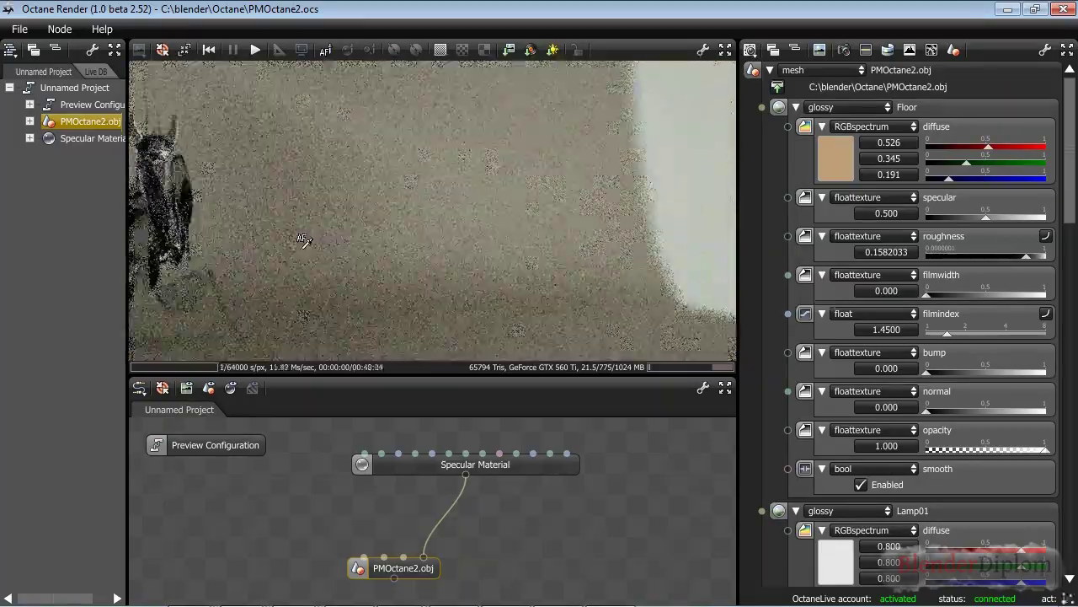
click(282, 236)
click(403, 227)
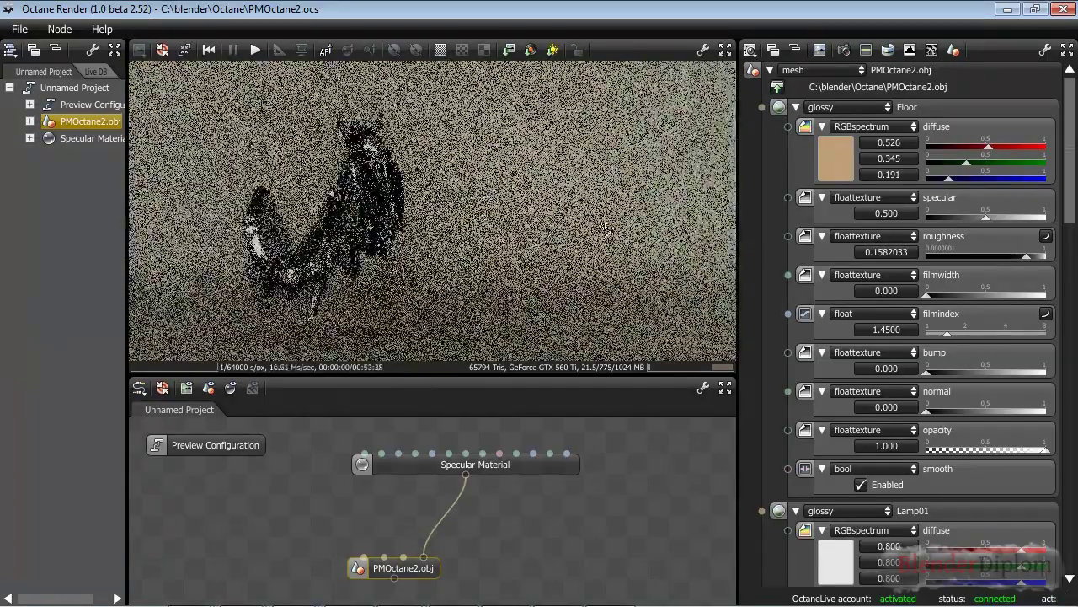
click(371, 139)
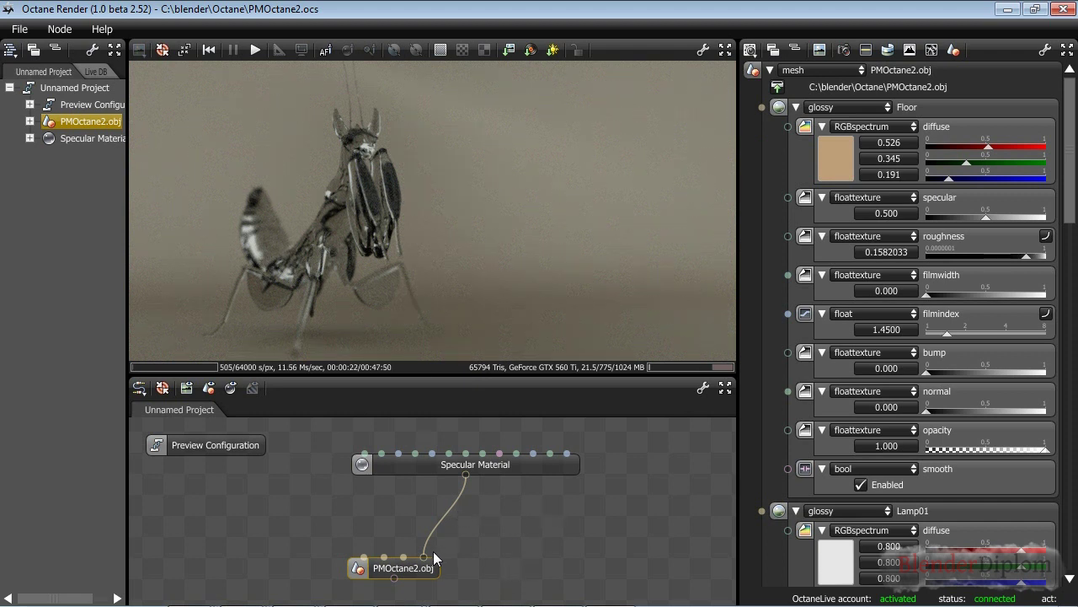
Unplug the Specular Material from PMOctane2.obj, rearrange the nodes, and preview the Specular Material sphere
mouse_move(424, 562)
mouse_down()
mouse_move(406, 529)
mouse_move(248, 445)
mouse_move(352, 500)
mouse_move(424, 558)
mouse_up()
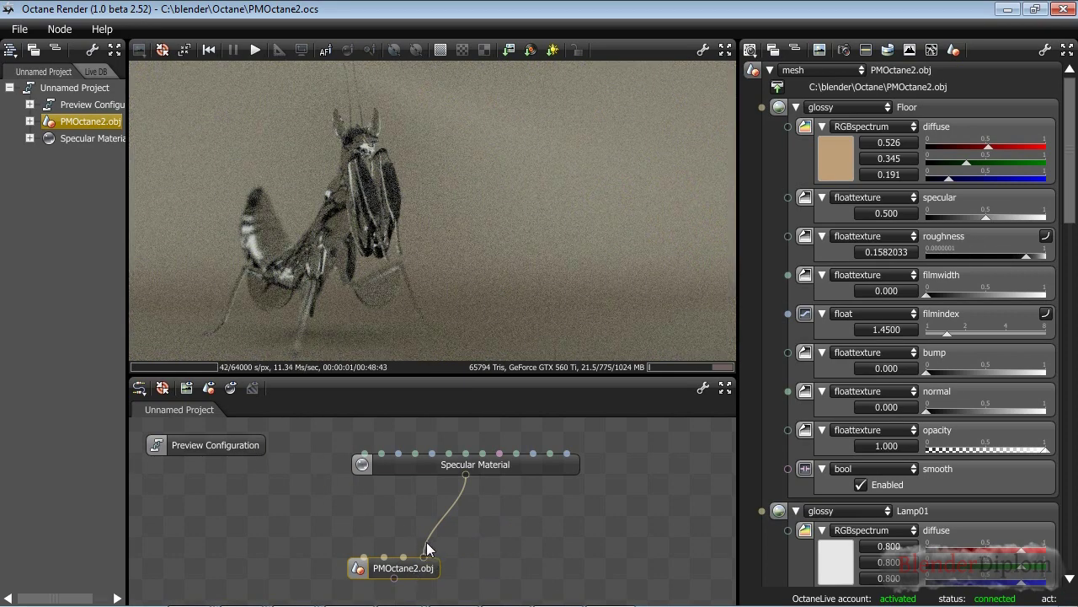
drag(425, 544, 424, 508)
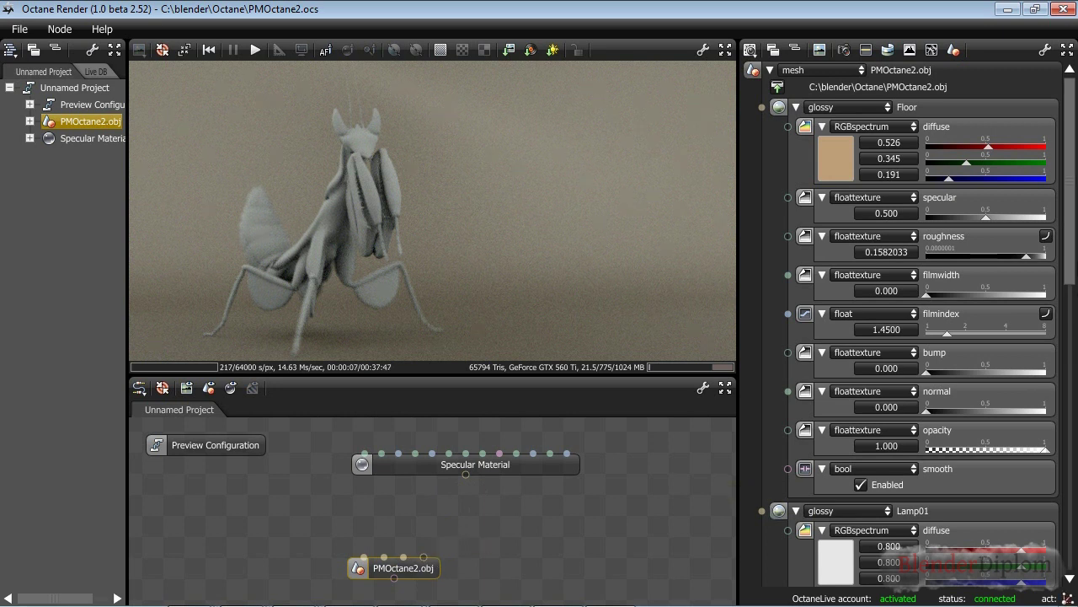
drag(1074, 265, 1074, 547)
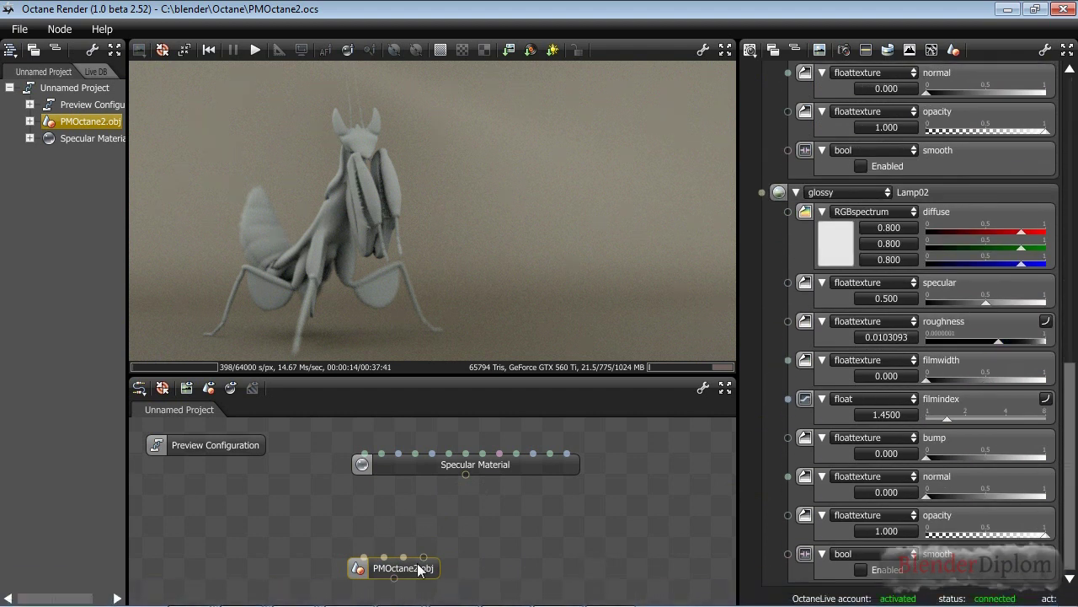
drag(419, 569, 420, 541)
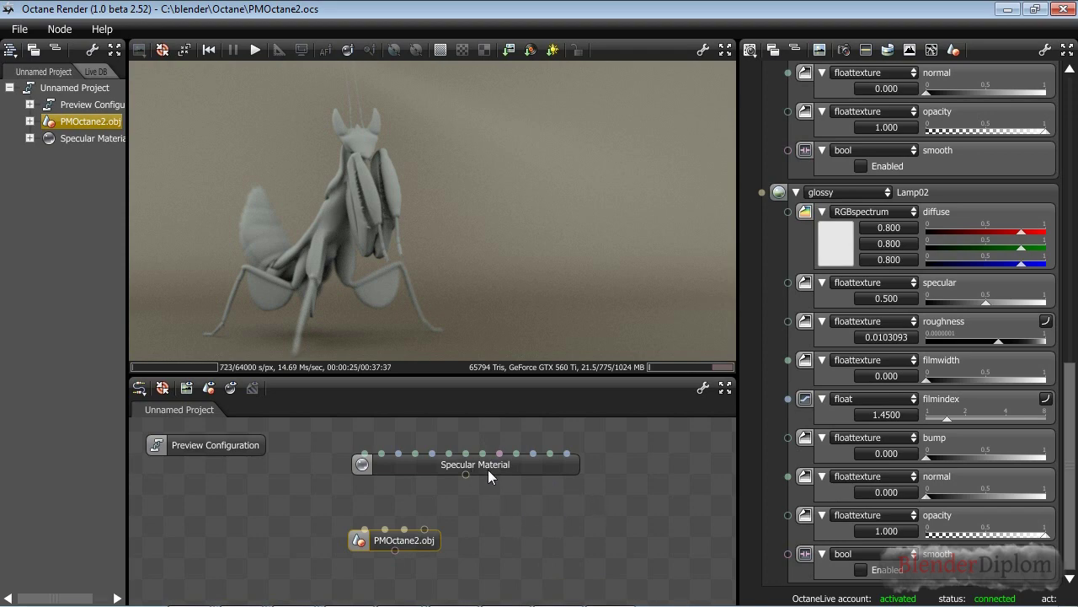
drag(489, 468, 455, 448)
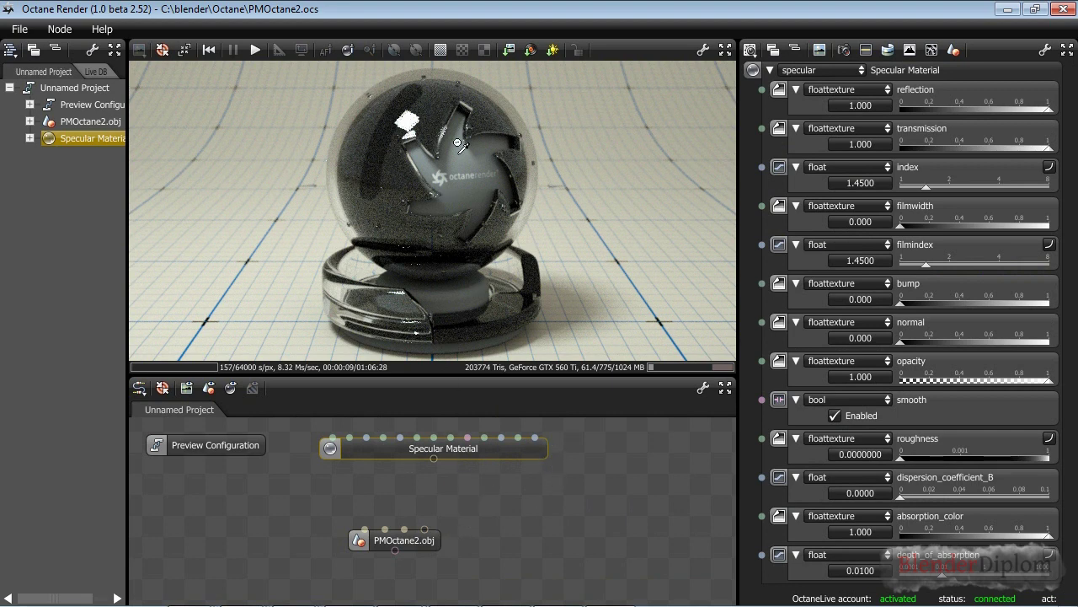
Select the PMOctane2.obj node to preview the matte grey mantis and its materials
click(396, 540)
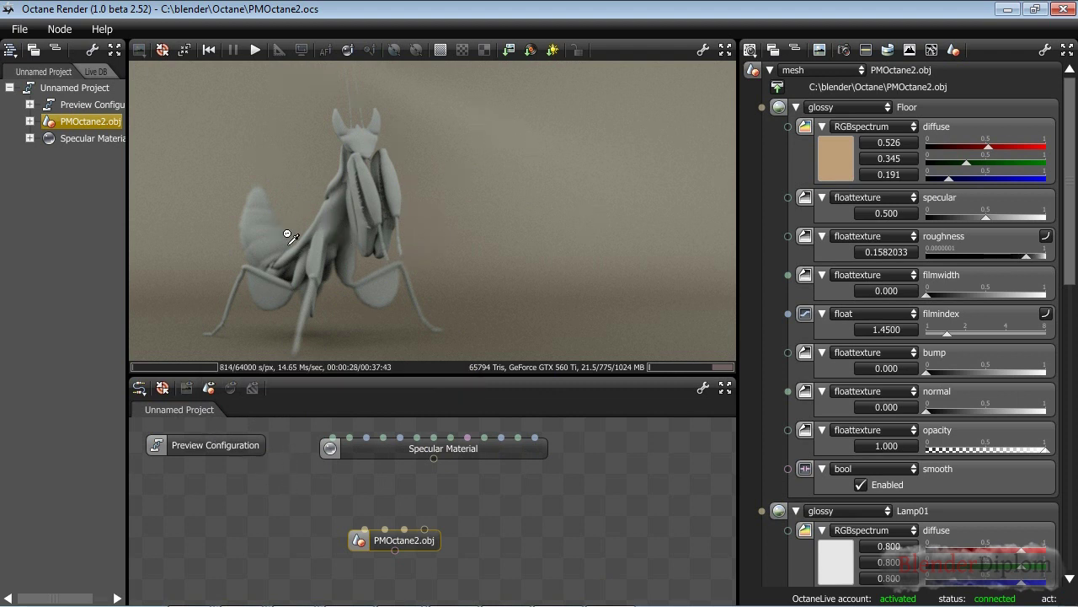
Assign the Specular Material to the mantis and confirm Lamp01 stays a glossy material
click(357, 221)
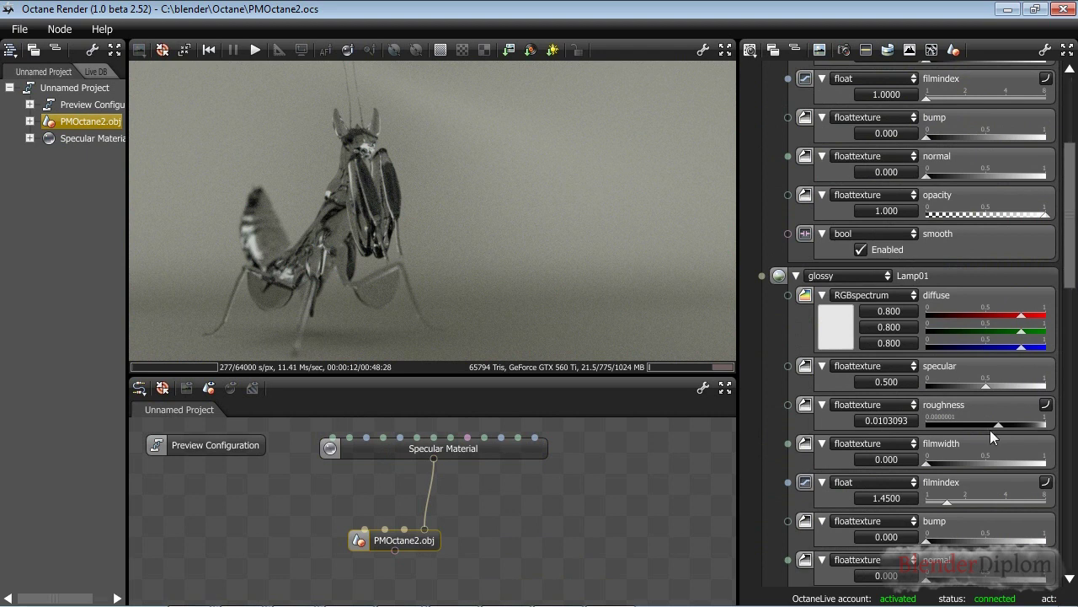
scroll(1073, 287, down, 3)
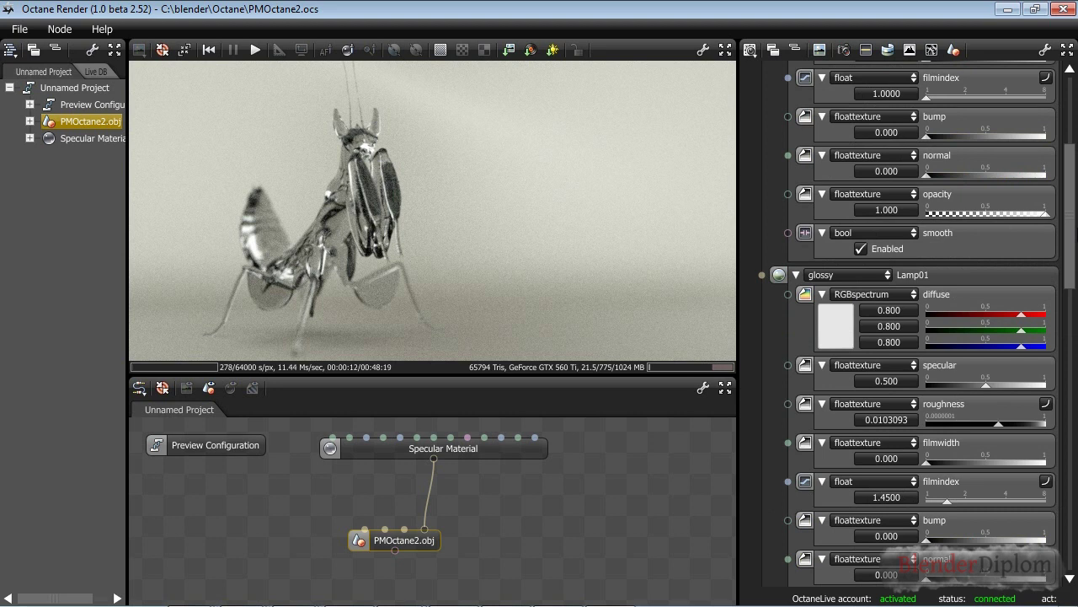
scroll(1072, 199, down, 2)
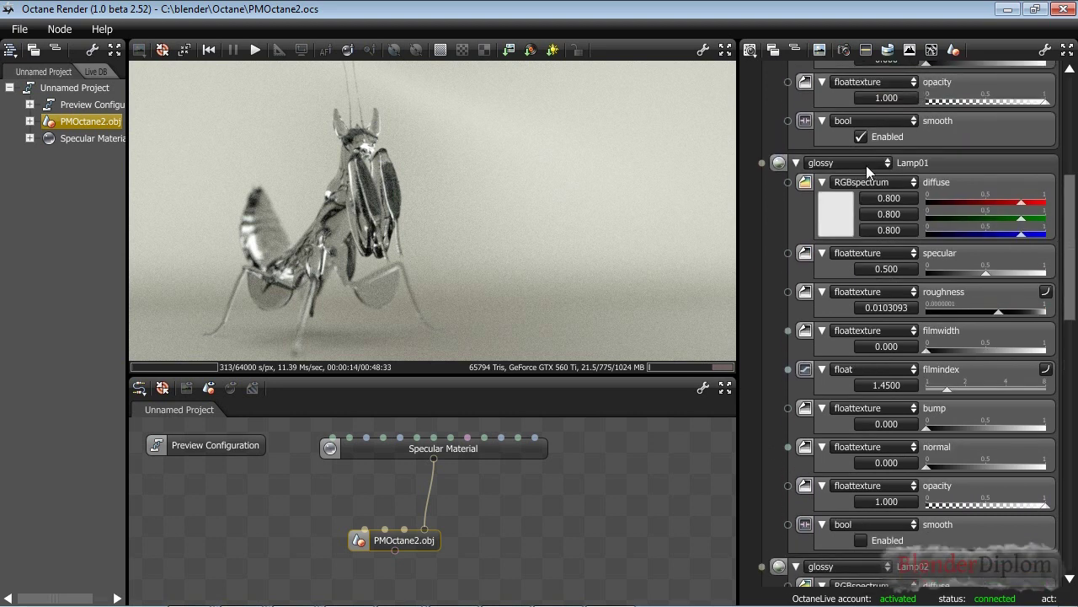
click(866, 162)
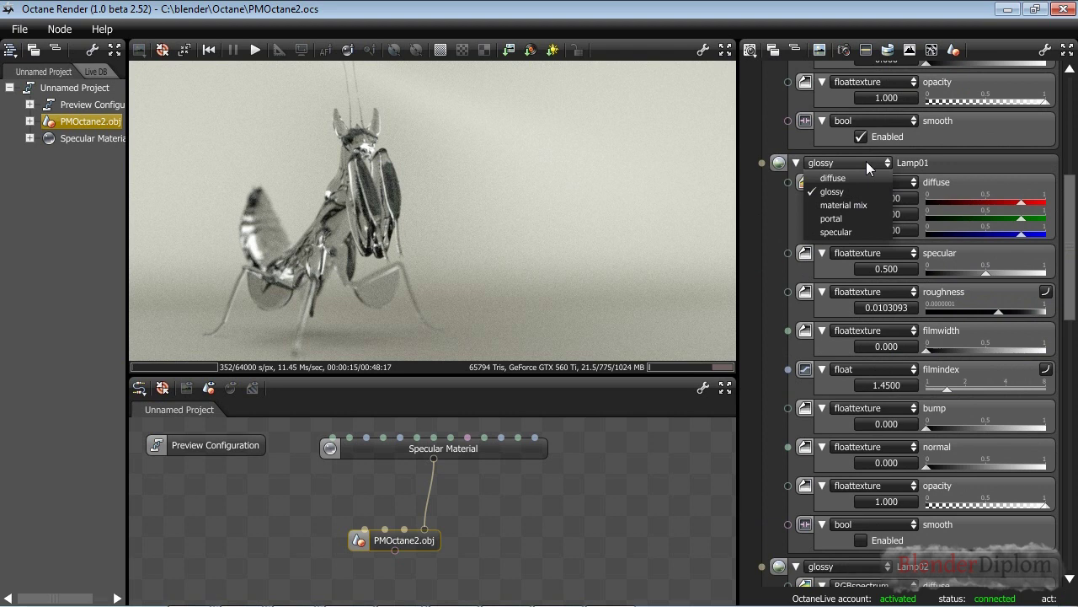
click(863, 164)
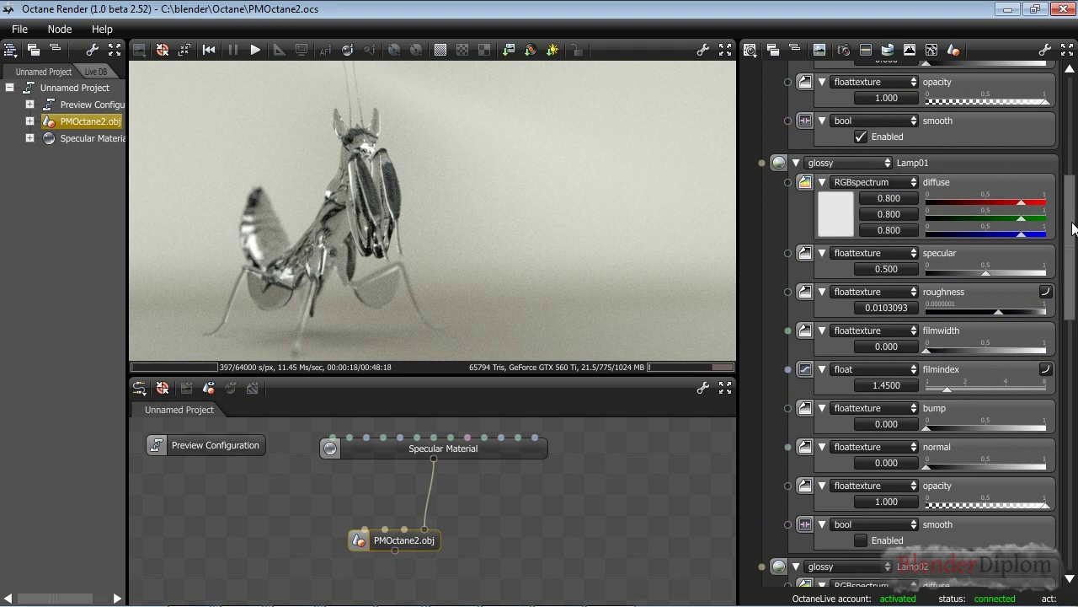
scroll(1074, 212, up, 1)
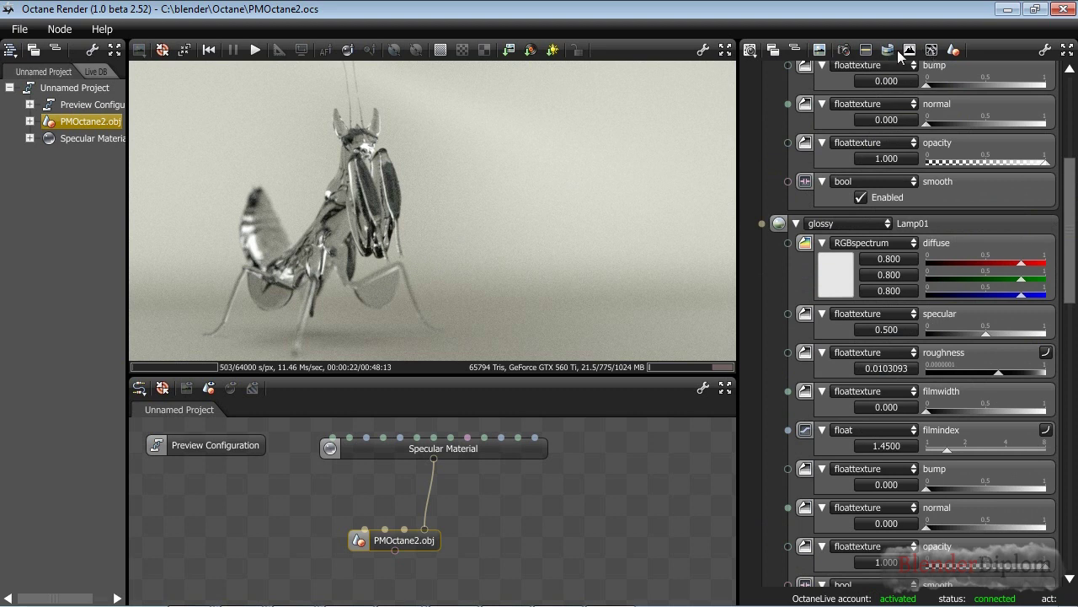
Bring up the preview environment settings and turn the environment texture value down to 0
click(865, 51)
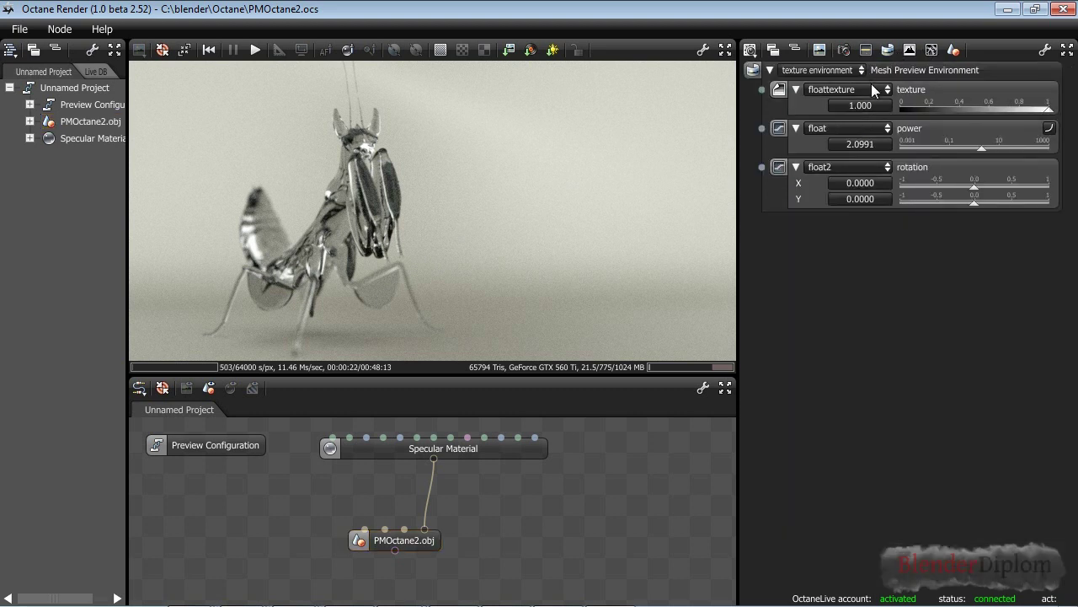
click(873, 86)
double_click(935, 88)
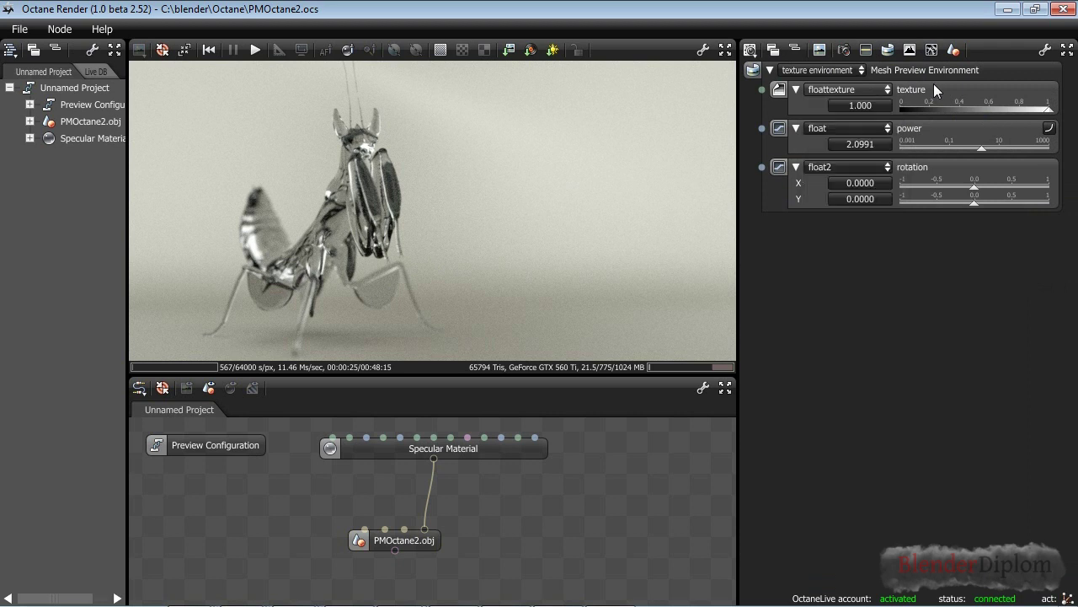
key(End)
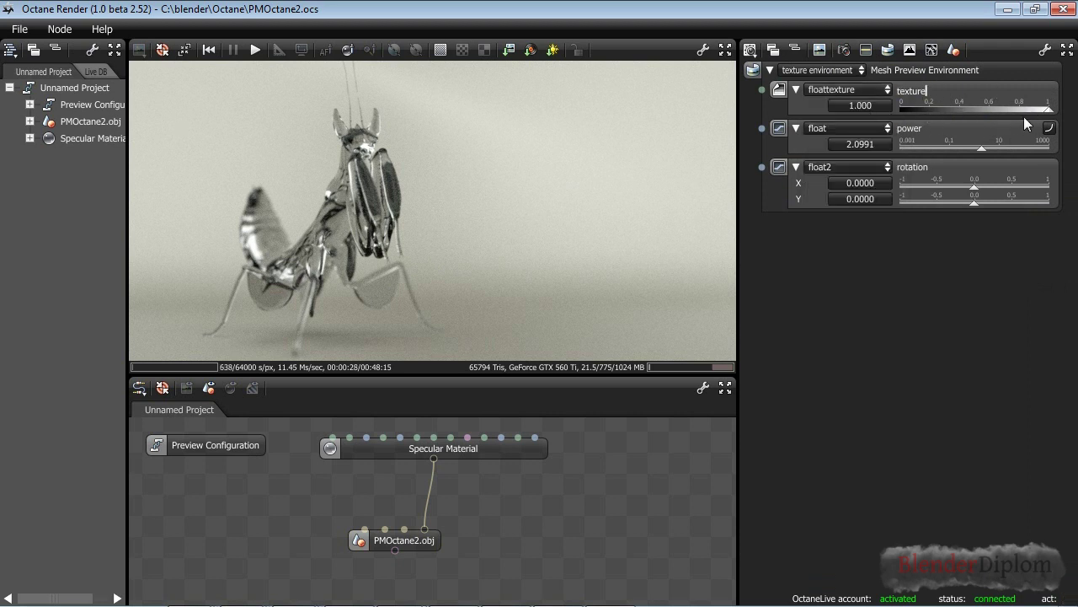
mouse_move(1045, 109)
mouse_down()
mouse_move(853, 127)
mouse_move(1052, 110)
mouse_up()
Switch the environment type to daylight and lower its power to 0.2551
click(851, 70)
click(845, 83)
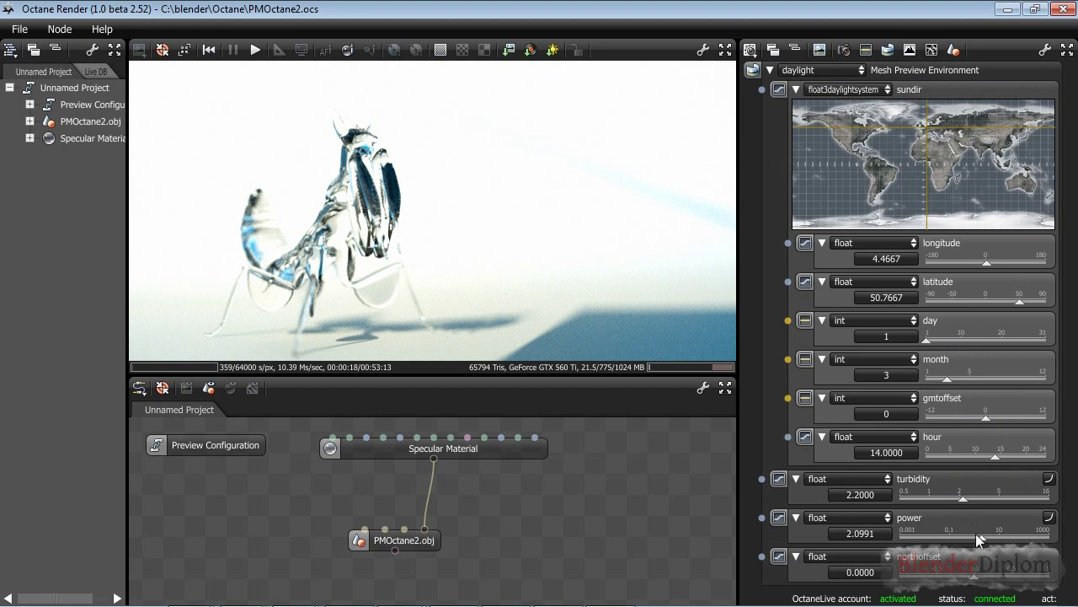
drag(989, 536, 960, 540)
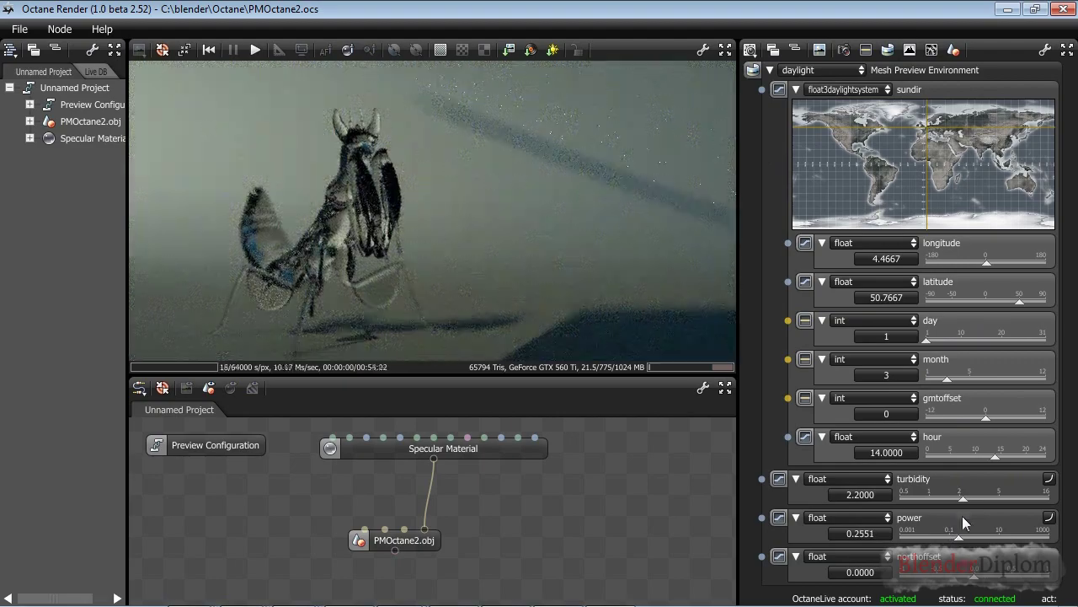
Try different sun hours from morning to late afternoon, settling at hour 14.7042
mouse_move(994, 452)
mouse_down()
mouse_move(1004, 457)
mouse_move(994, 460)
mouse_up()
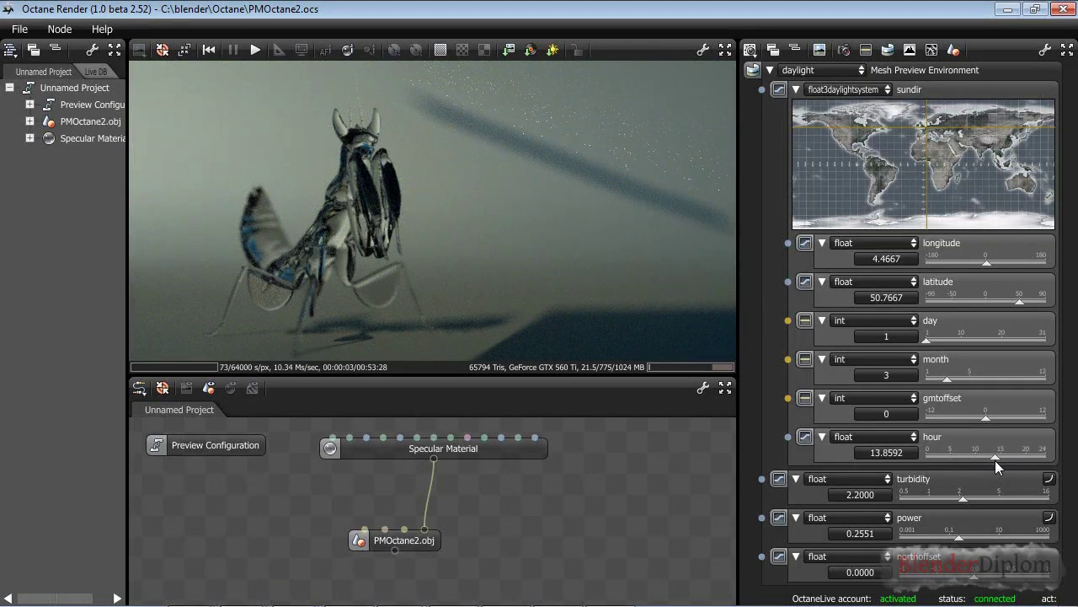
drag(995, 460, 954, 464)
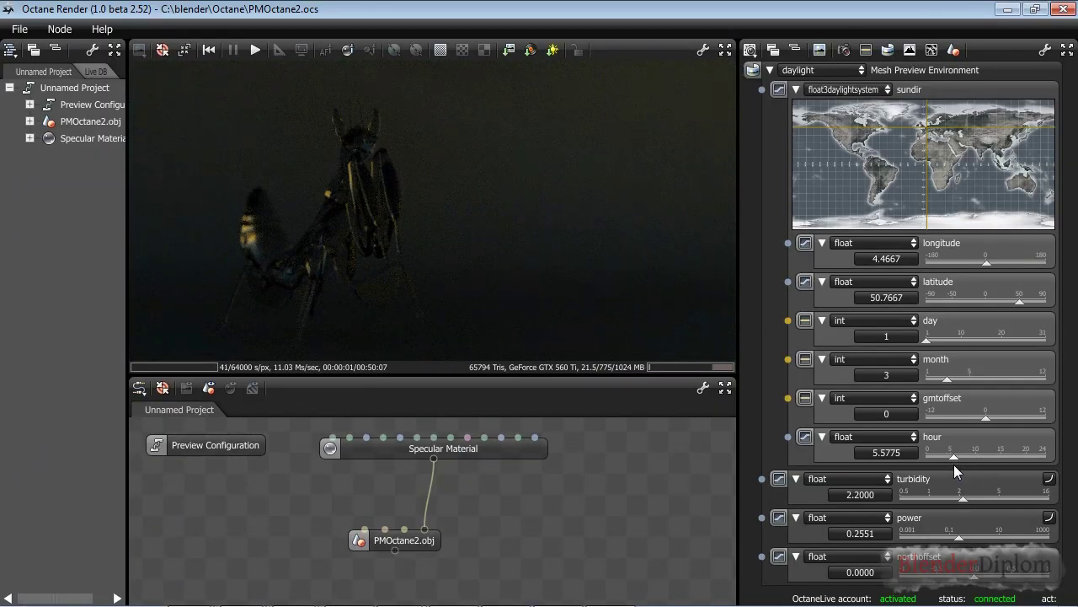
drag(954, 464, 993, 465)
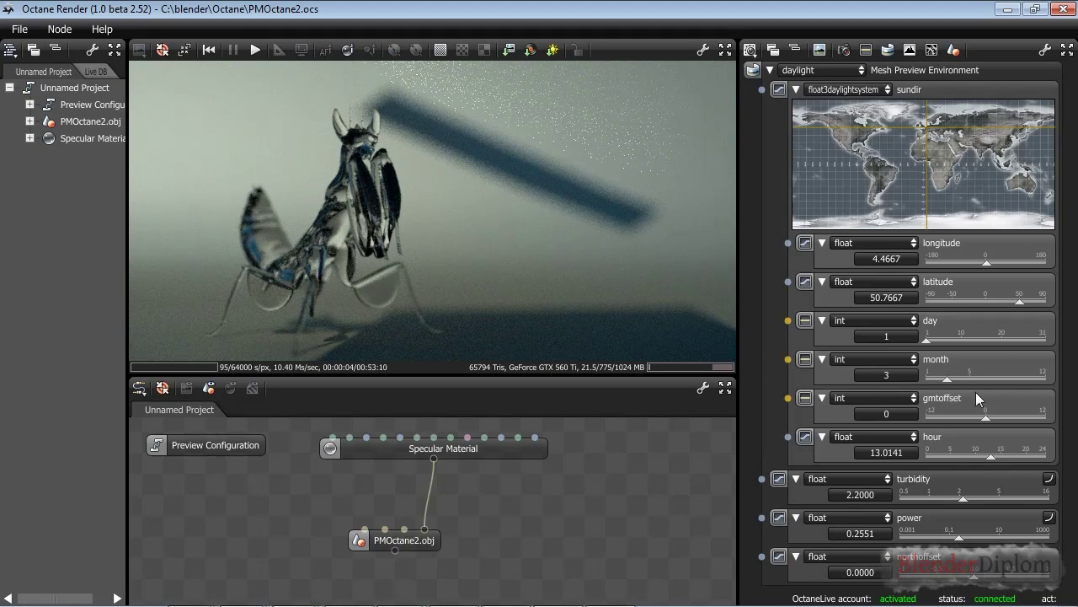
mouse_move(988, 457)
mouse_down()
mouse_move(1017, 456)
mouse_move(982, 463)
mouse_move(991, 463)
mouse_up()
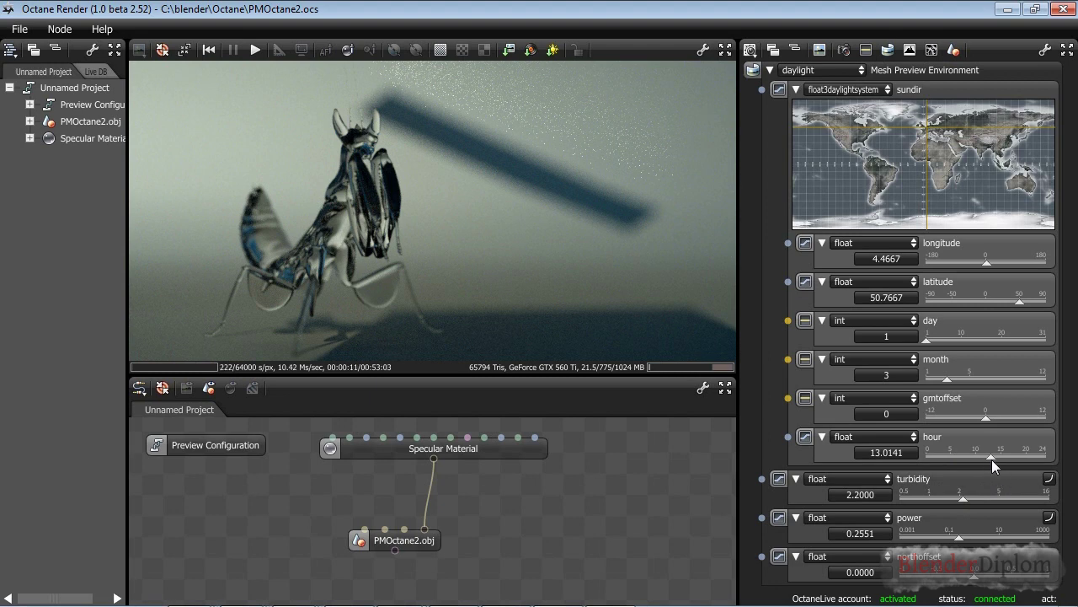
mouse_move(992, 460)
mouse_down()
mouse_move(1012, 458)
mouse_move(969, 457)
mouse_move(1000, 458)
mouse_up()
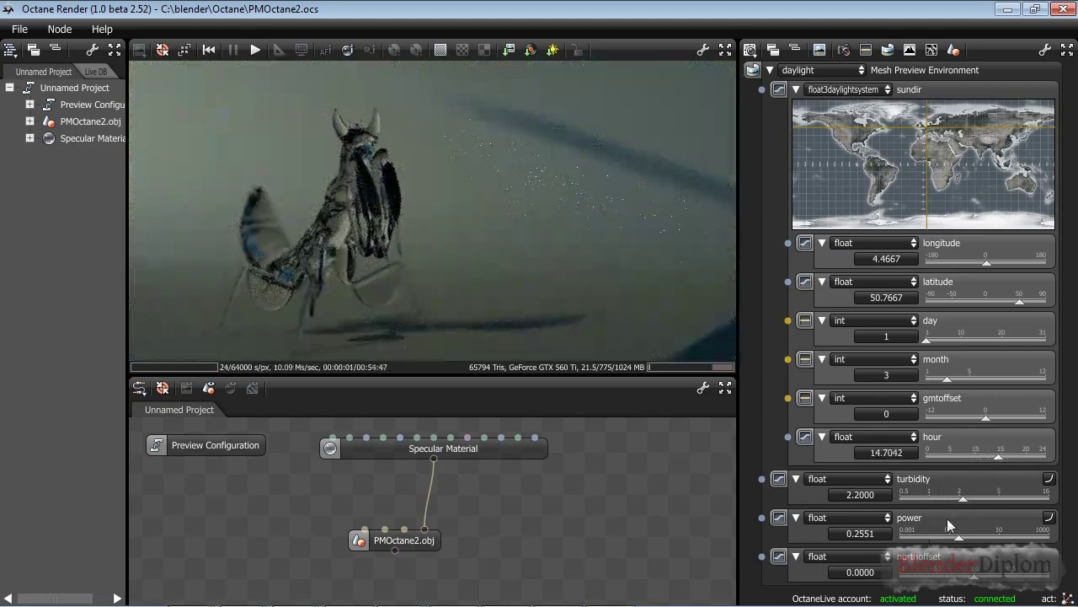